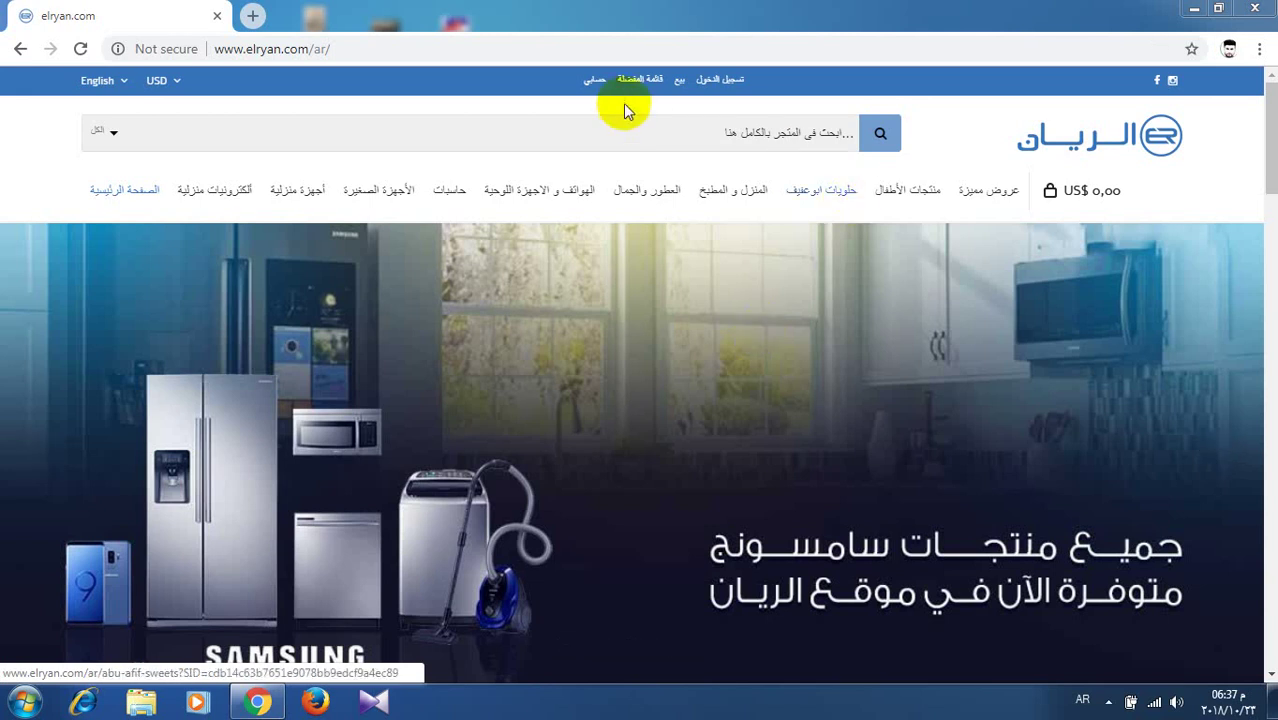
Step: Go from the My Account (حسابي) sign-in page to the new-account registration form
{"action": "left_click", "coordinate": [595, 82]}
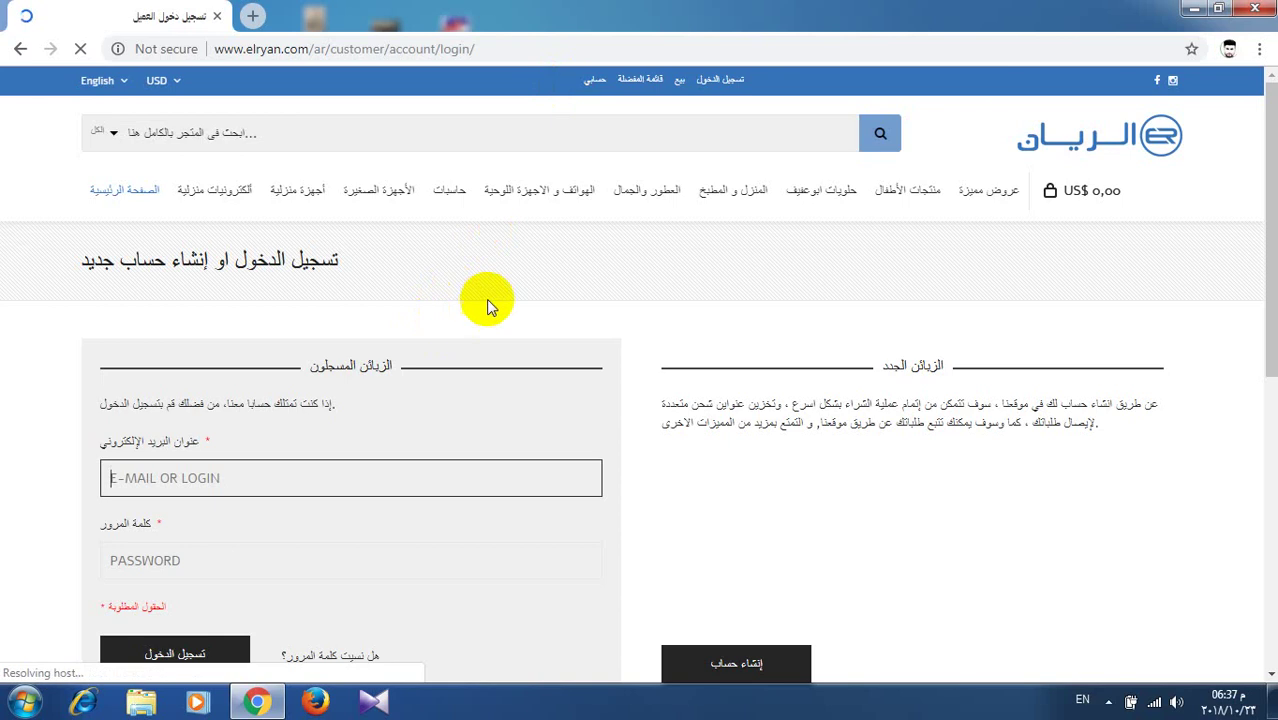
{"action": "scroll", "coordinate": [486, 299], "scroll_direction": "down", "scroll_amount": 3}
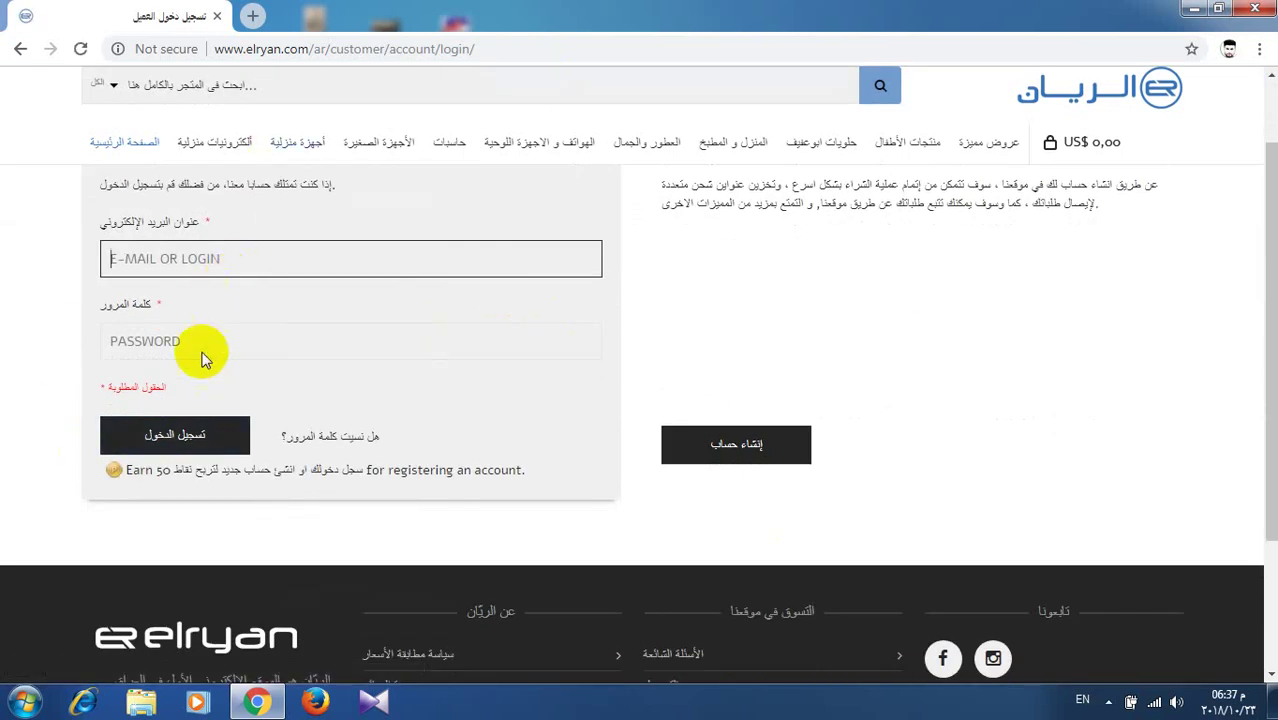
{"action": "left_click", "coordinate": [713, 448]}
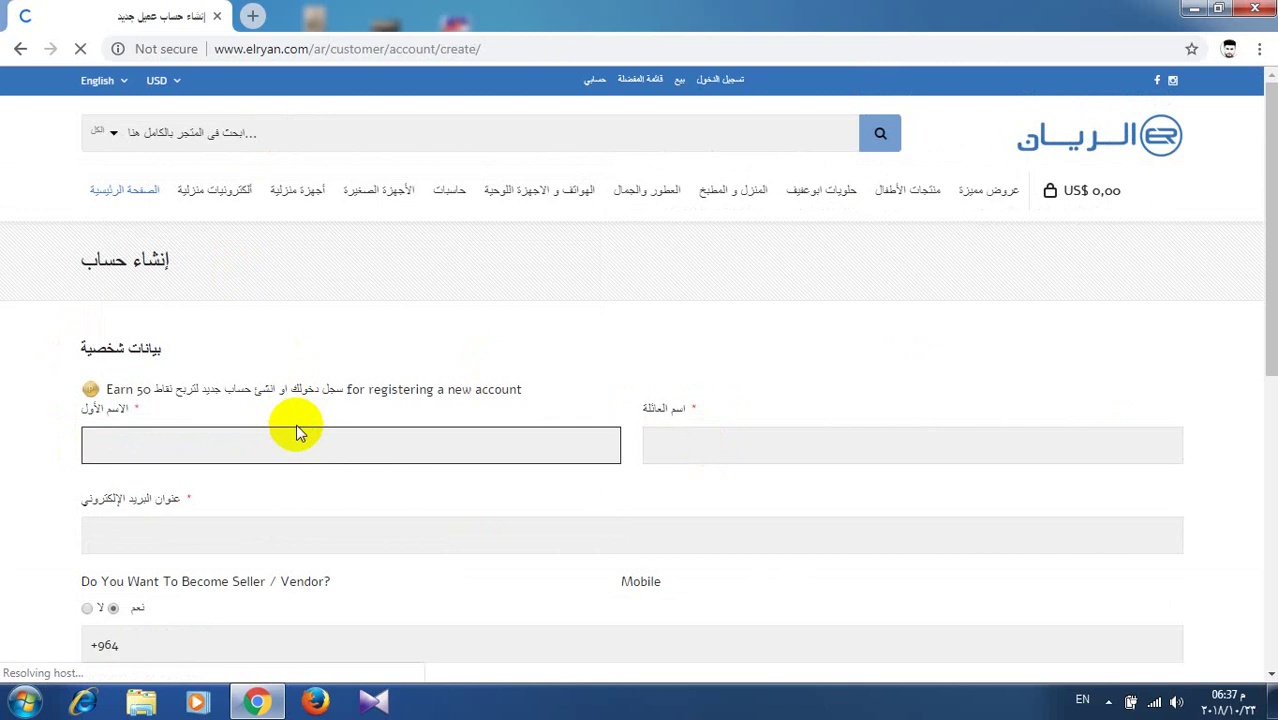
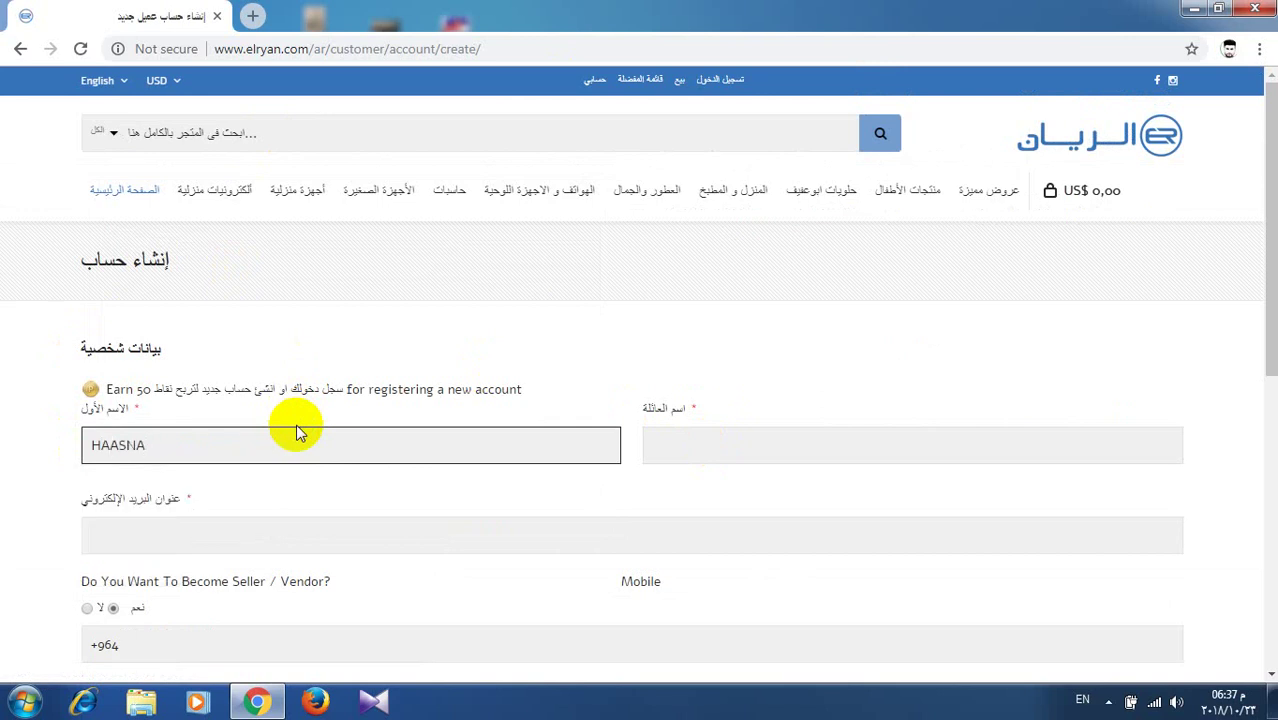
Step: Enter the customer's first name, last name and e-mail address, then copy the e-mail
{"action": "left_click", "coordinate": [742, 455]}
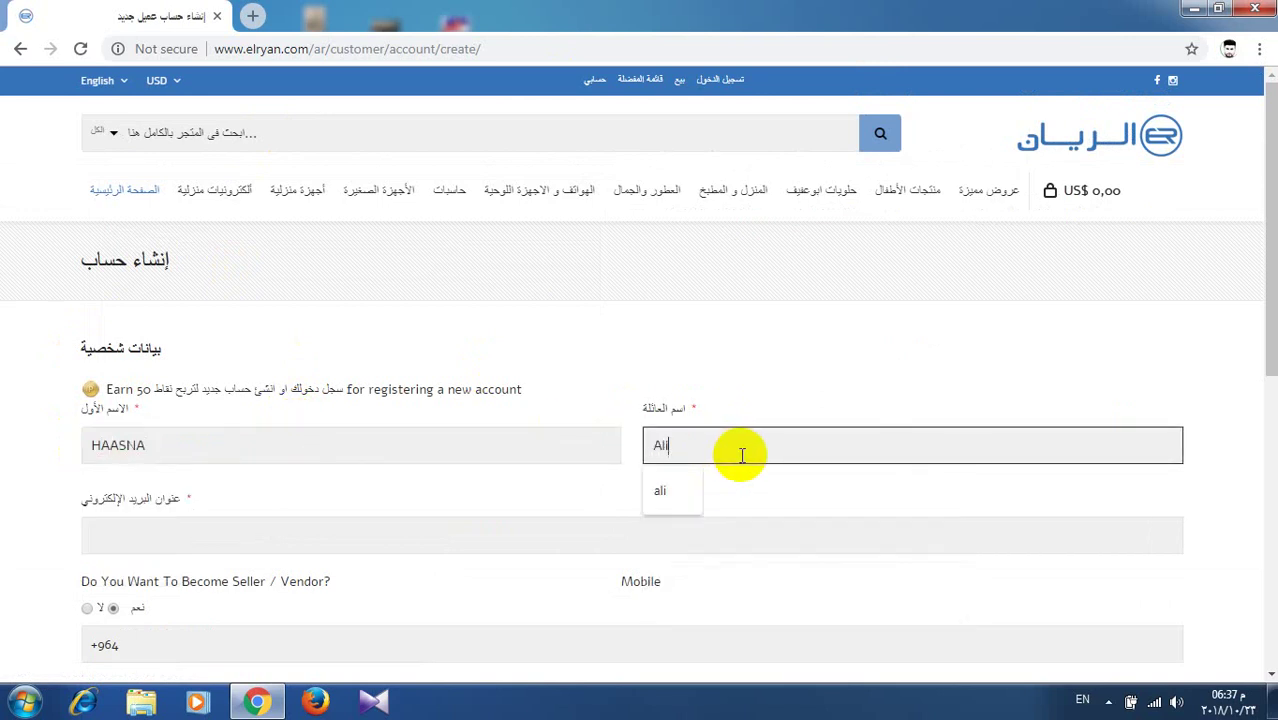
{"action": "left_click", "coordinate": [289, 533]}
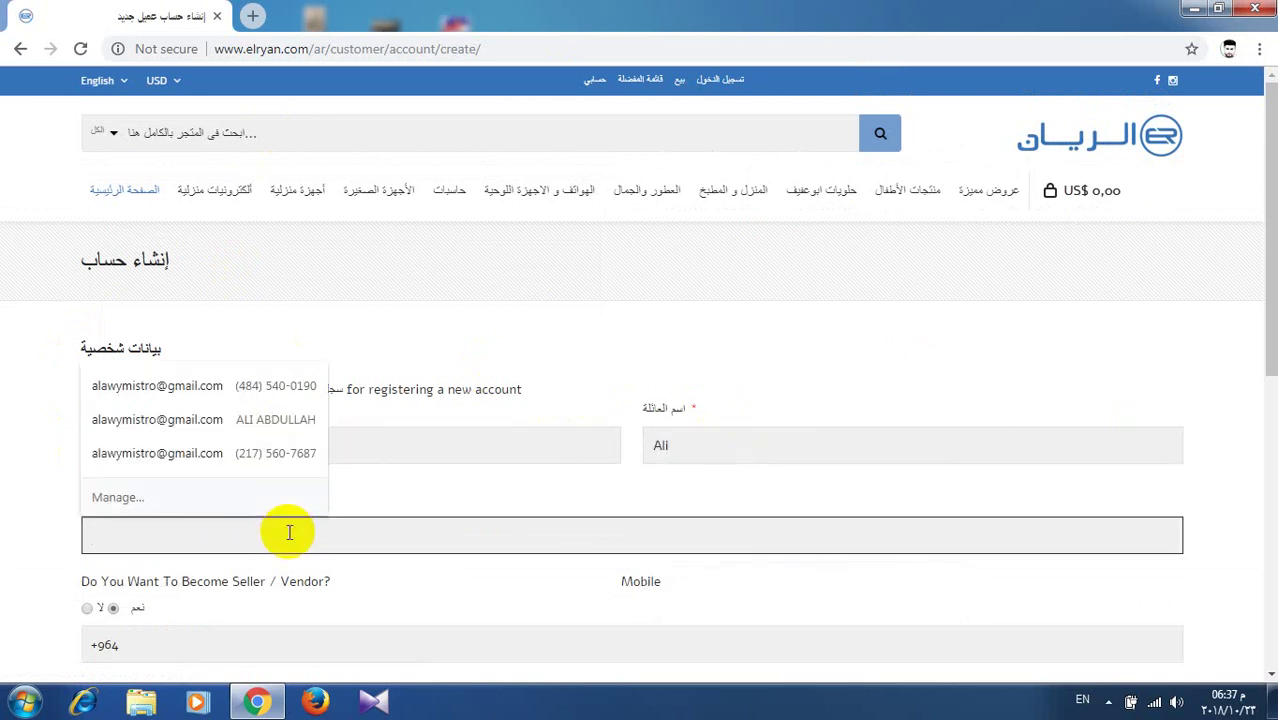
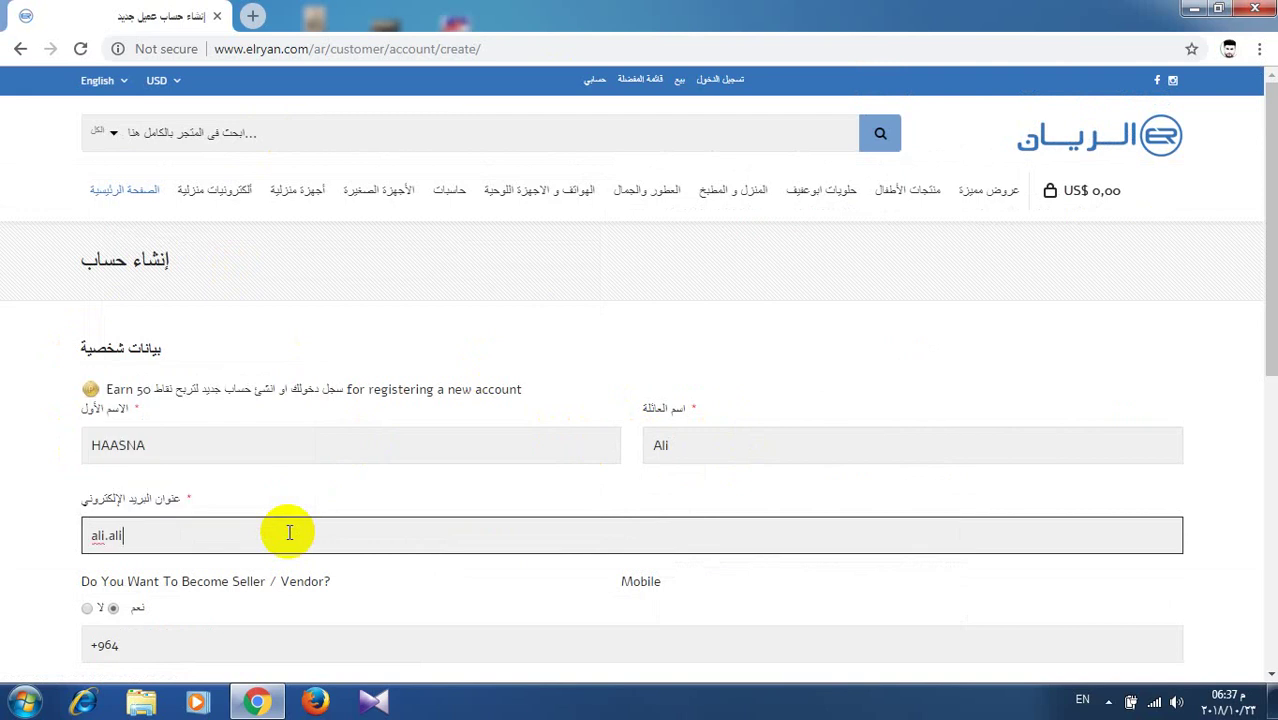
{"action": "double_click", "coordinate": [288, 532]}
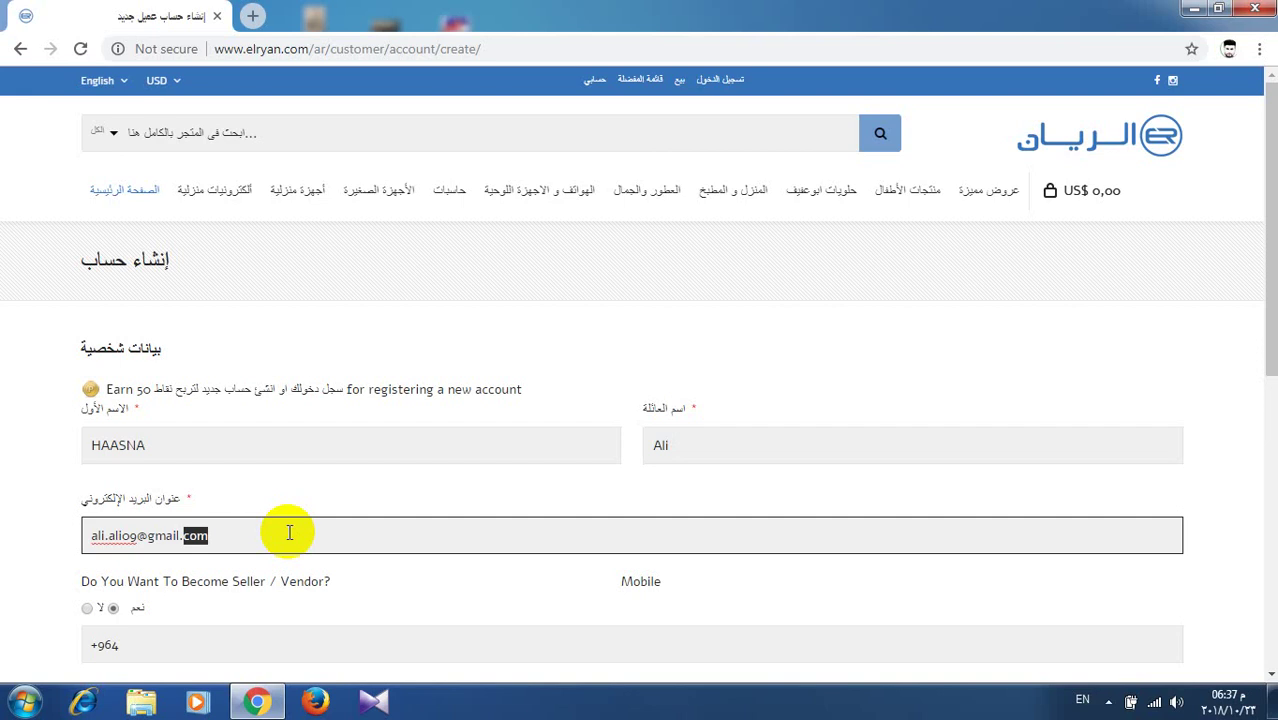
{"action": "triple_click", "coordinate": [288, 532]}
{"action": "right_click", "coordinate": [288, 531]}
{"action": "left_click", "coordinate": [334, 302]}
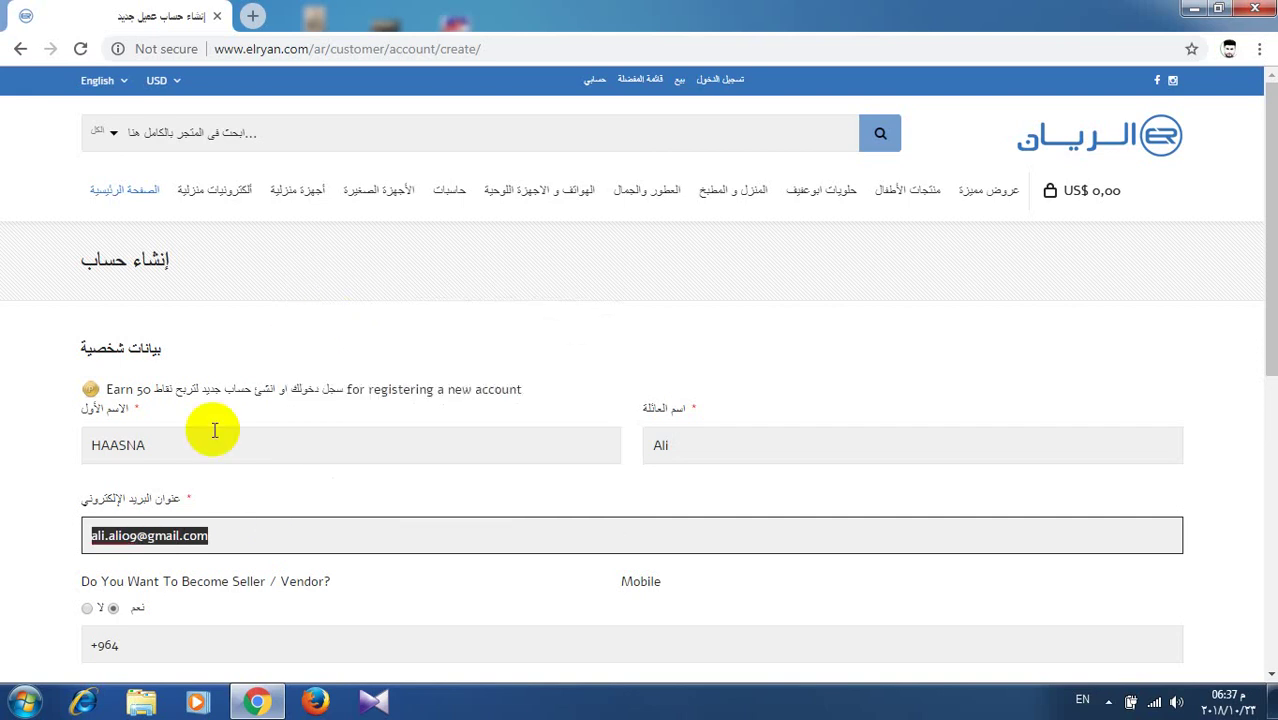
{"action": "scroll", "coordinate": [214, 430], "scroll_direction": "down", "scroll_amount": 3}
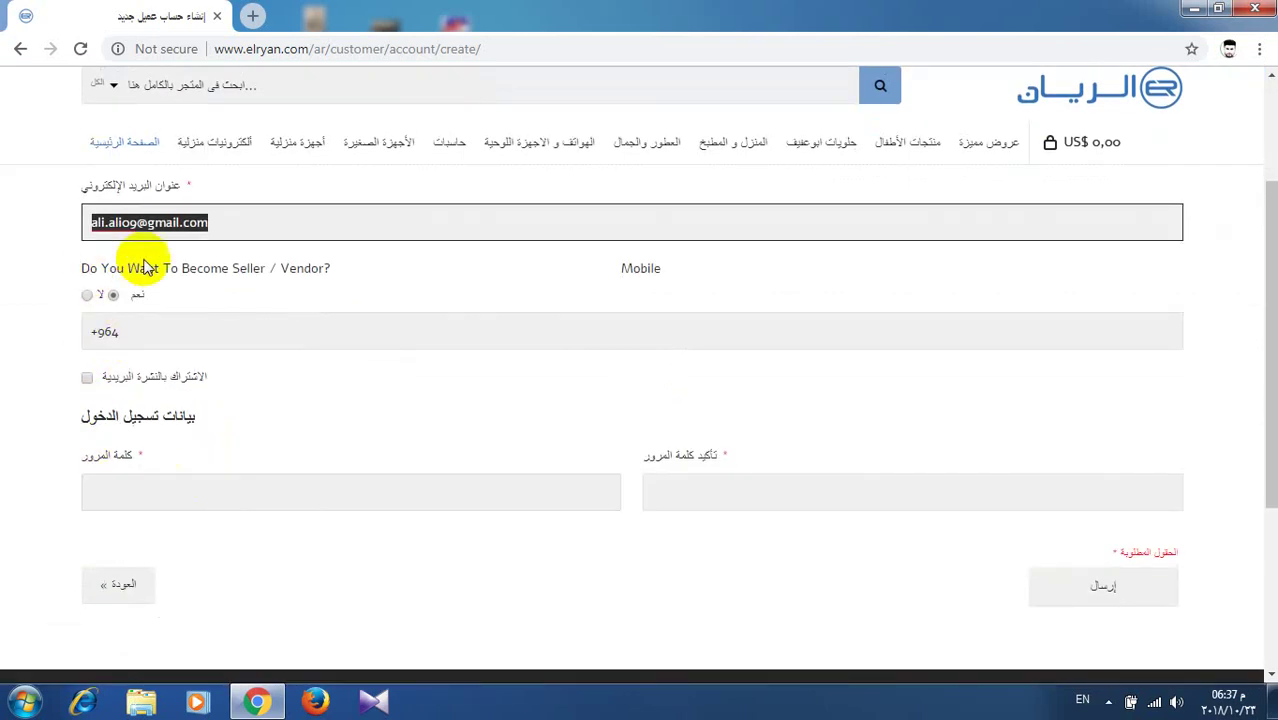
Step: Enter the customer's mobile number and account password, and submit the registration
{"action": "left_click", "coordinate": [155, 329]}
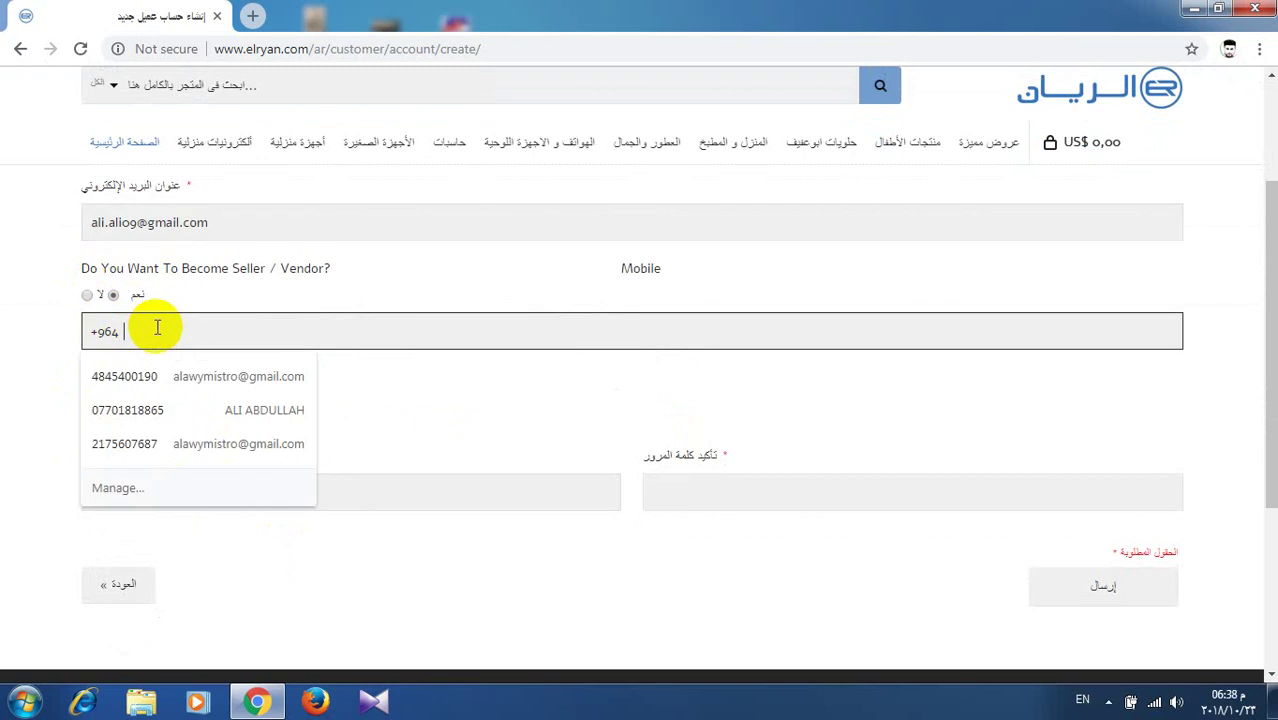
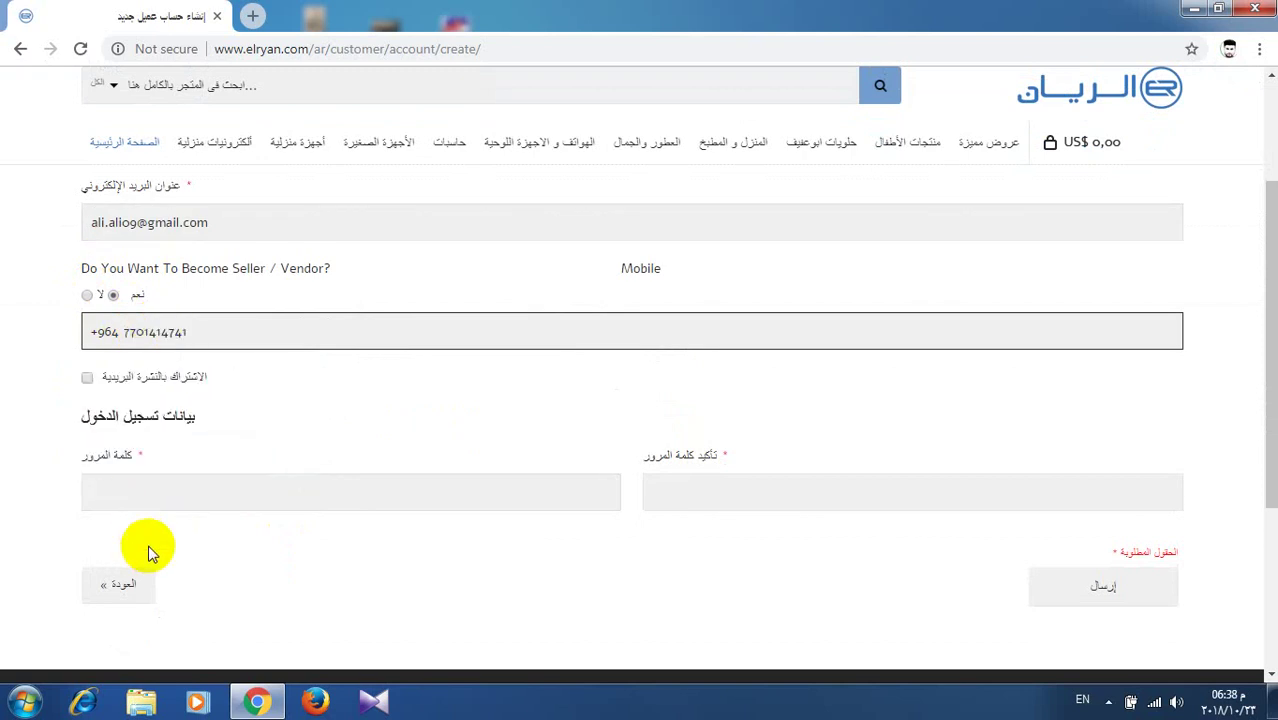
{"action": "left_click", "coordinate": [171, 498]}
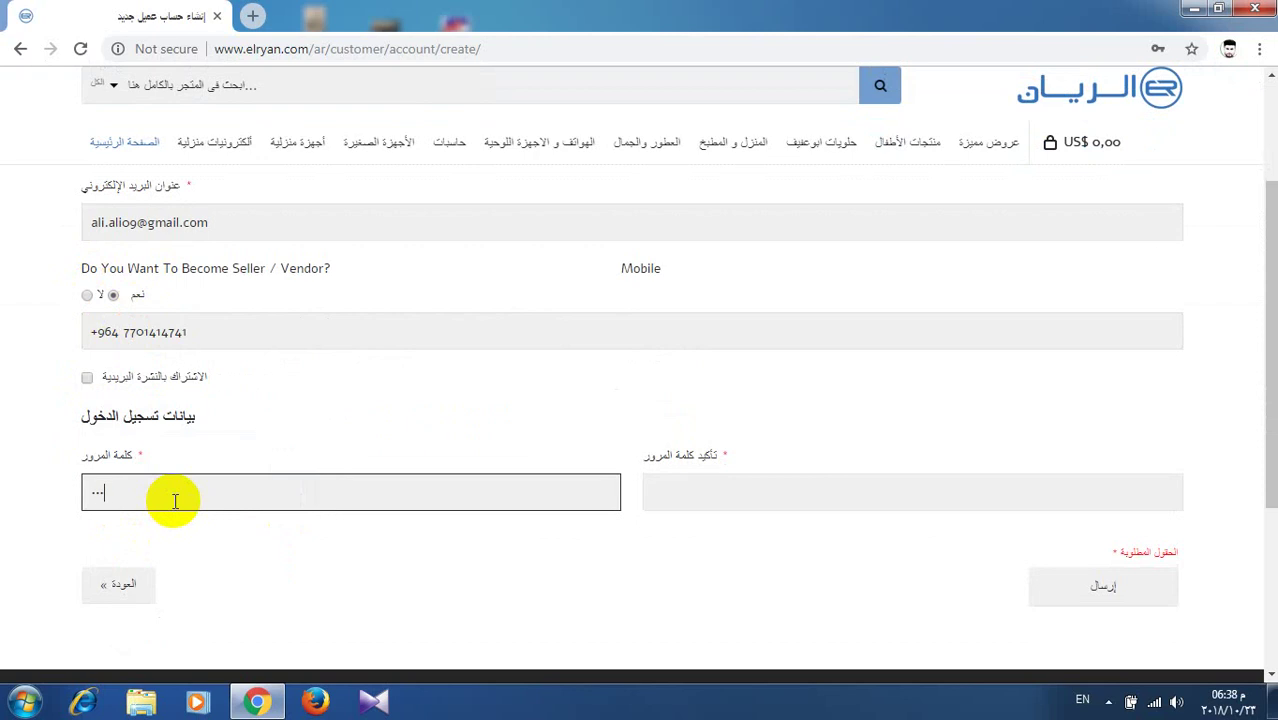
{"action": "left_click", "coordinate": [744, 481]}
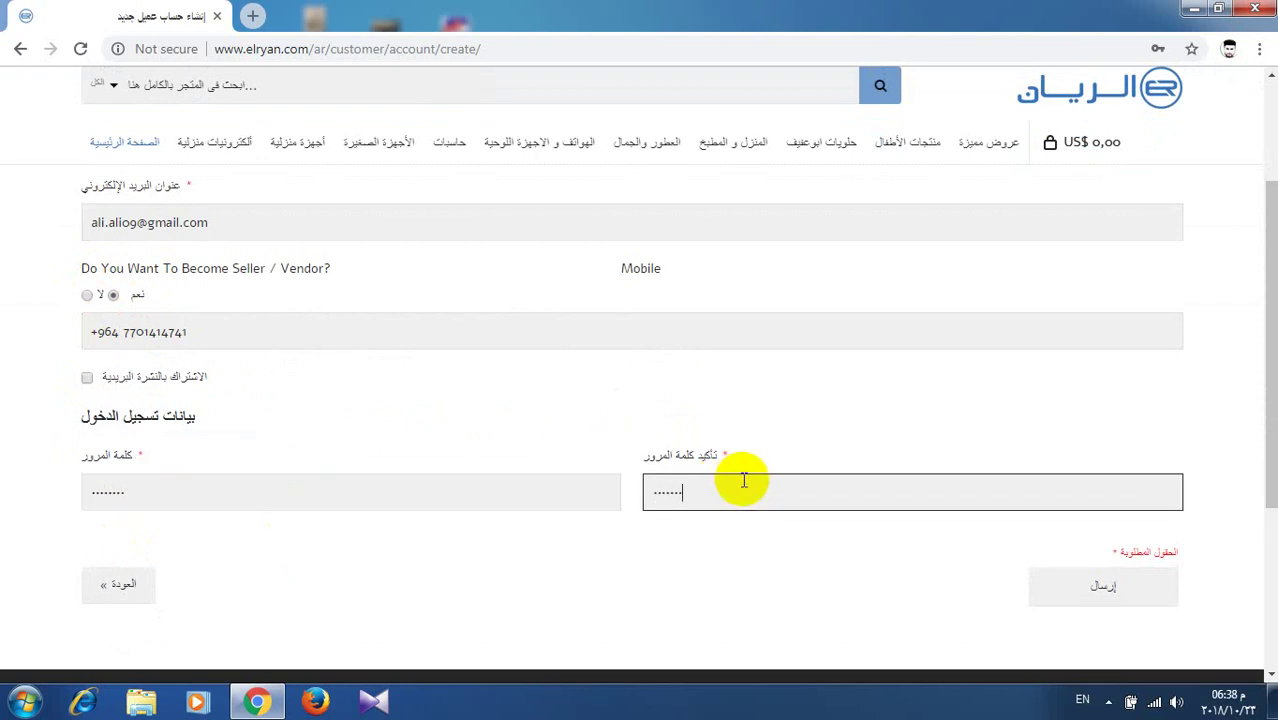
{"action": "left_click", "coordinate": [1087, 586]}
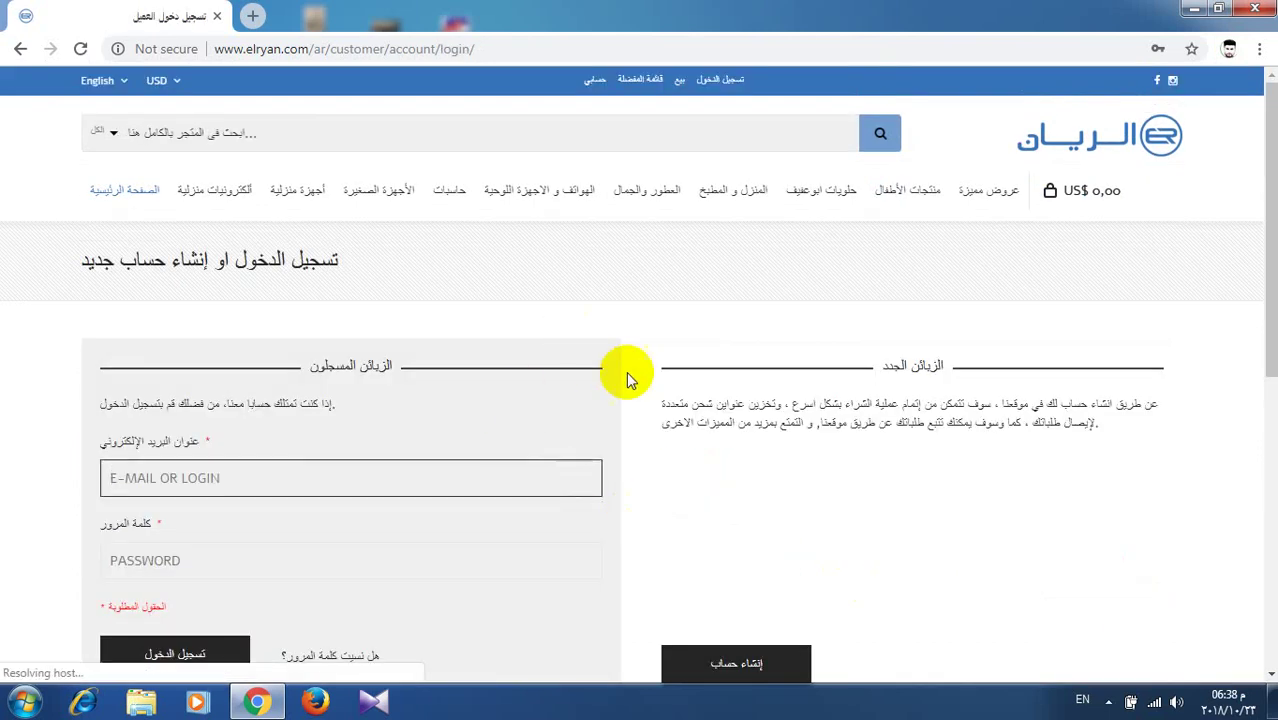
Step: Sign in using the copied account e-mail and the account password
{"action": "left_click", "coordinate": [332, 462]}
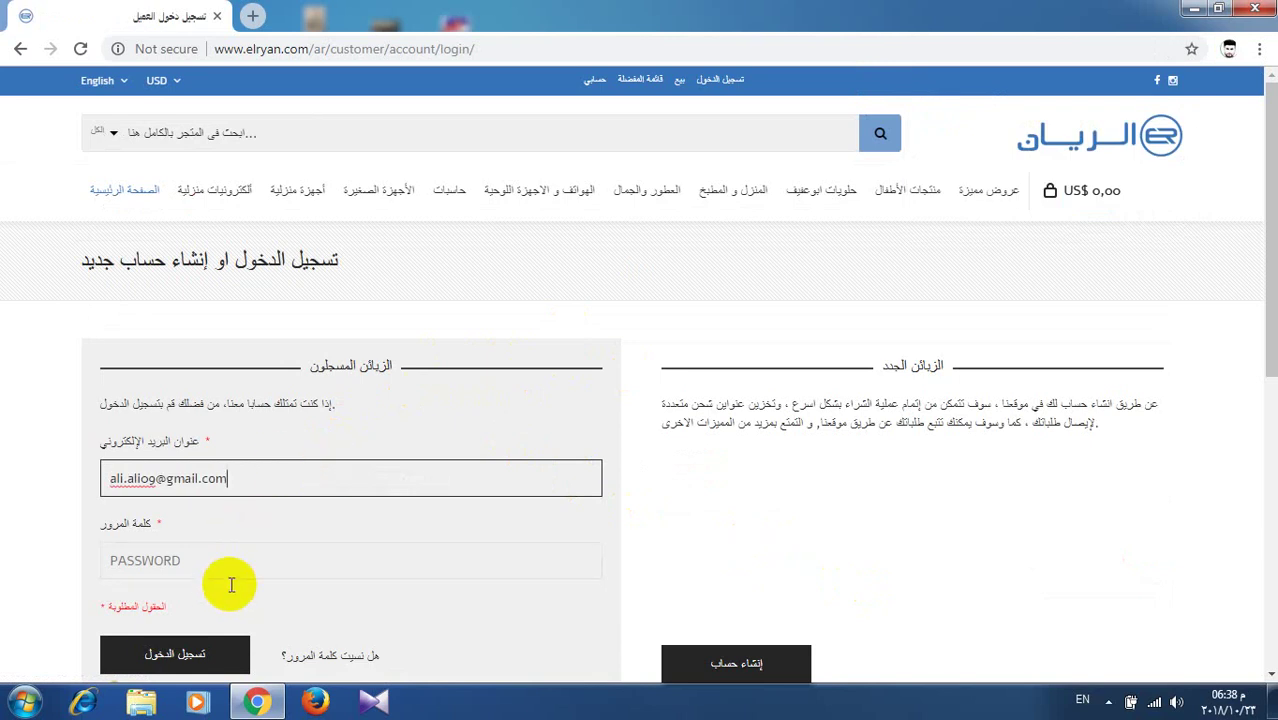
{"action": "left_click", "coordinate": [253, 560]}
{"action": "type", "text": "1"}
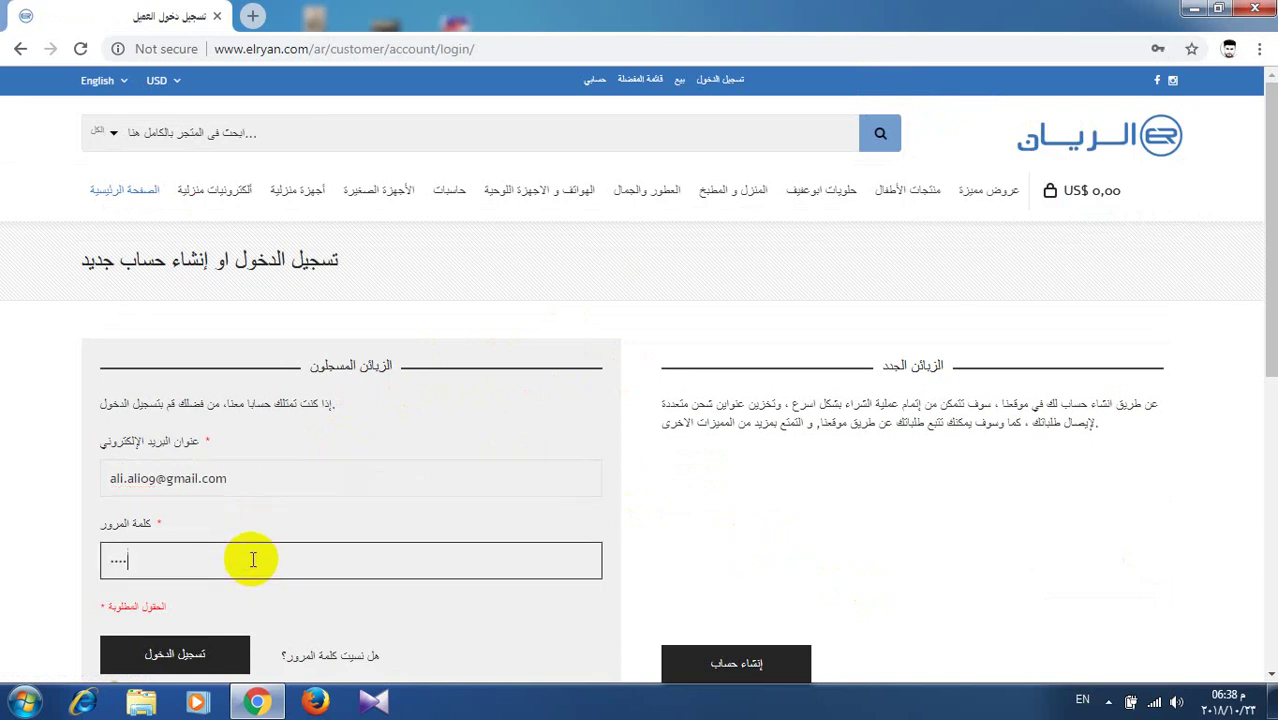
{"action": "left_click", "coordinate": [200, 658]}
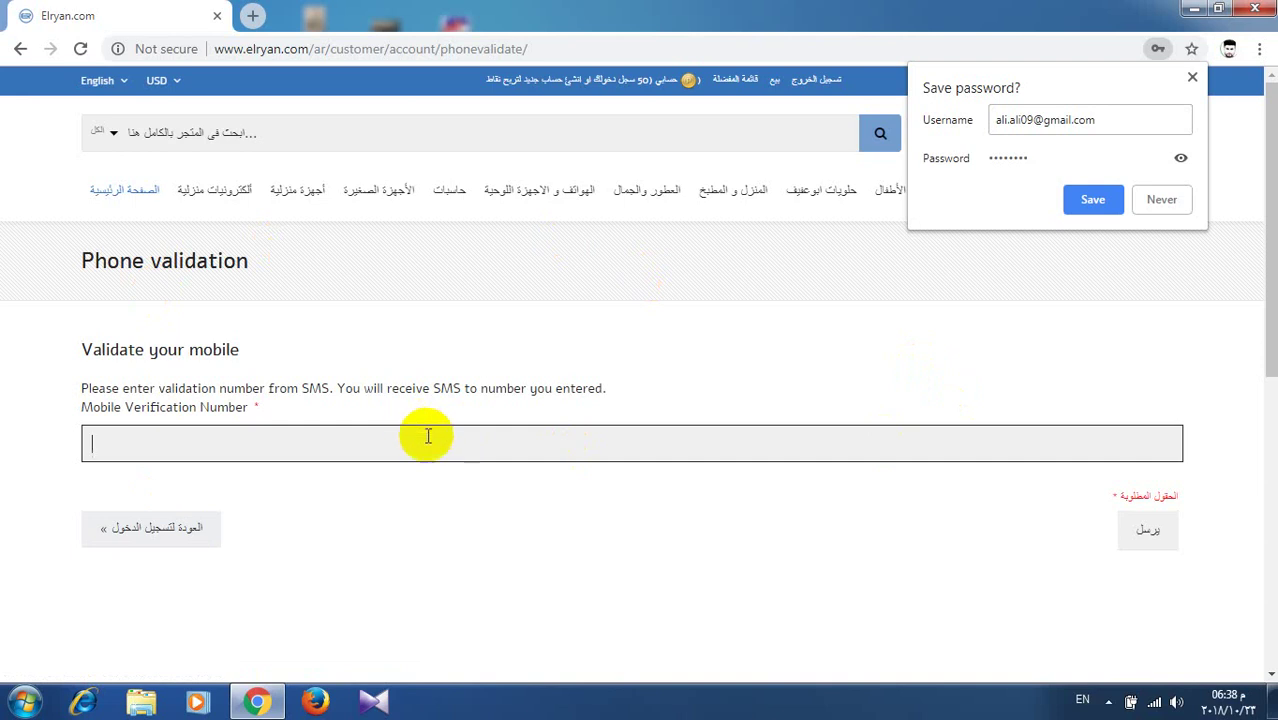
Step: Check the system tray for the SMS while focusing the verification number field
{"action": "left_click", "coordinate": [1108, 700]}
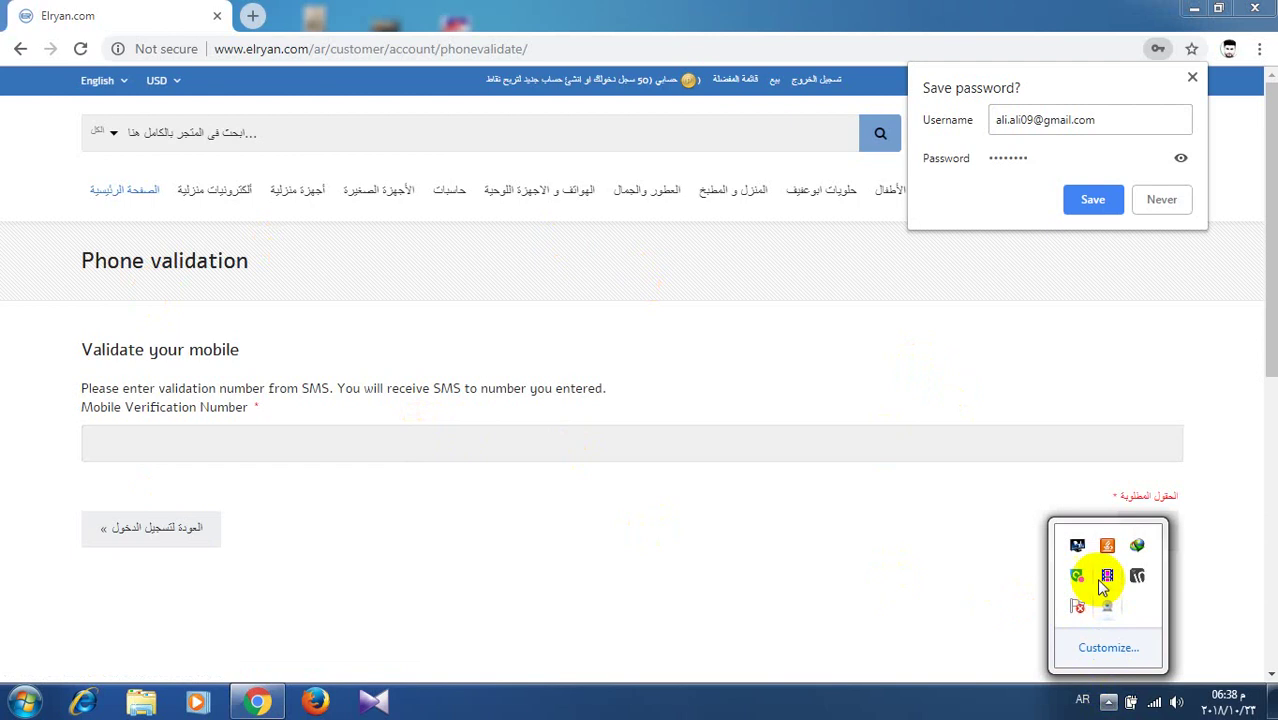
{"action": "left_click", "coordinate": [309, 443]}
{"action": "left_click", "coordinate": [309, 443]}
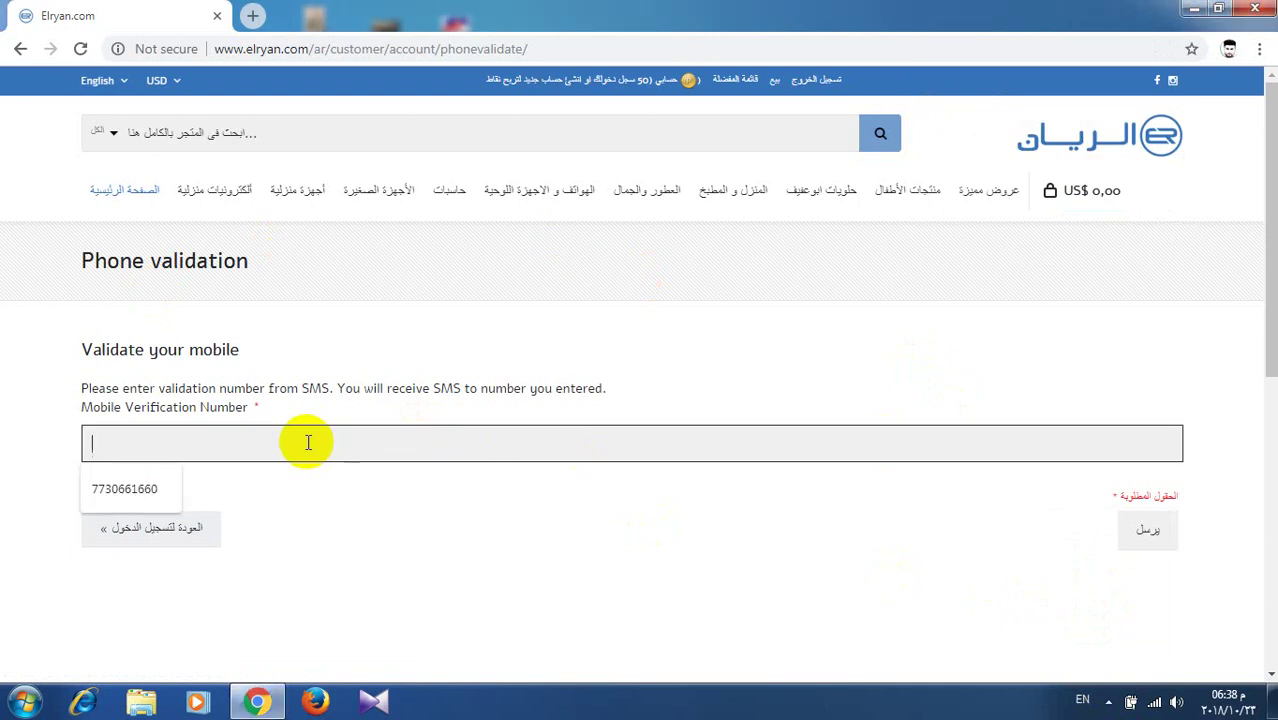
{"action": "left_click", "coordinate": [305, 488]}
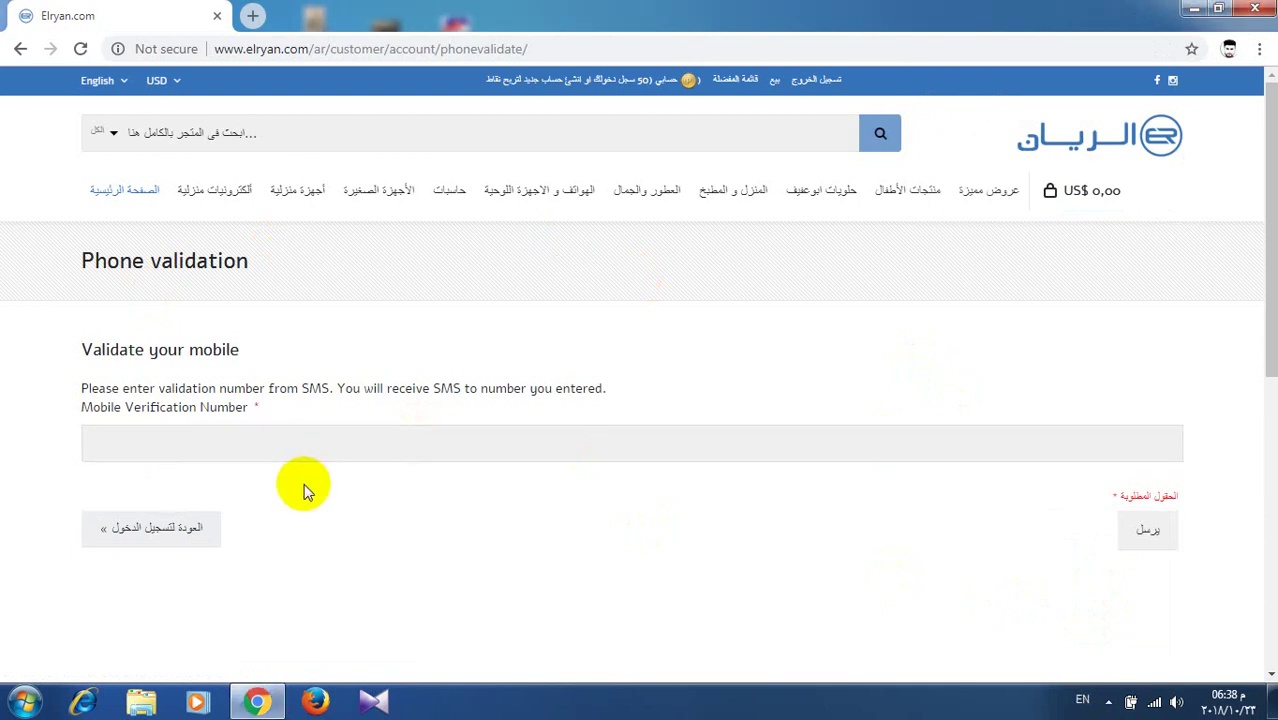
{"action": "left_click", "coordinate": [1108, 700]}
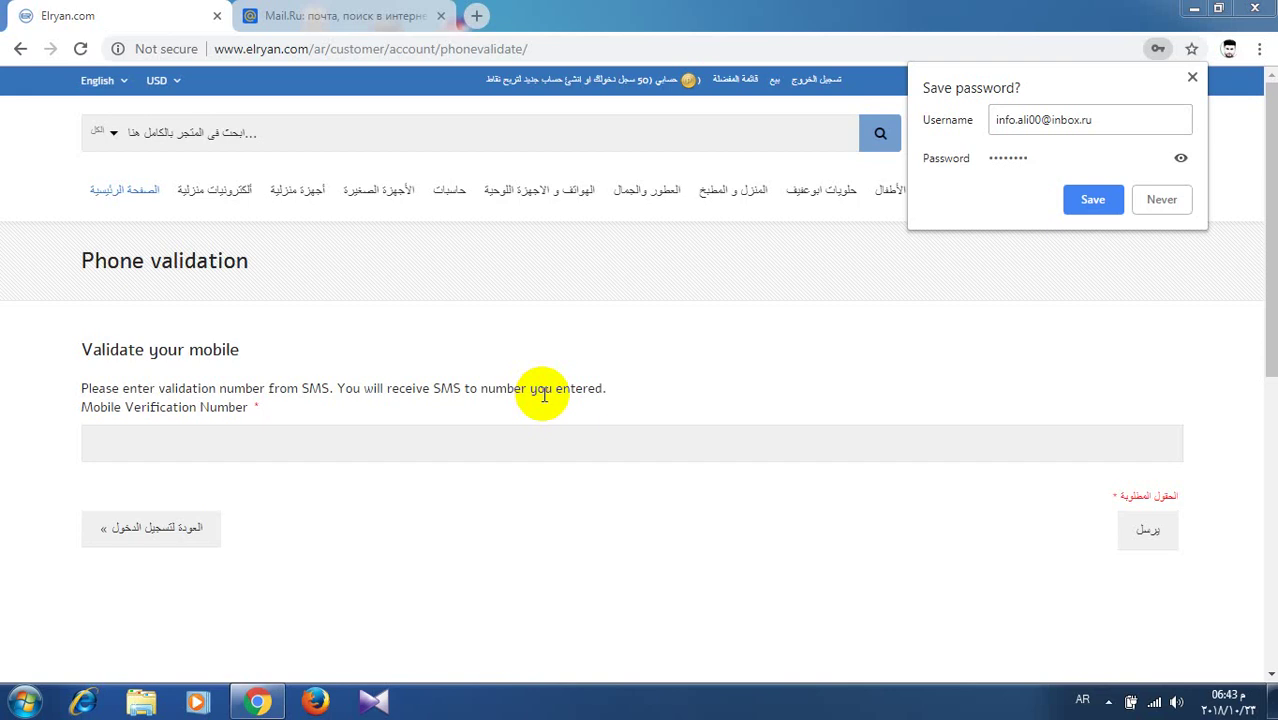
Step: Enter the SMS verification code and submit it
{"action": "left_click", "coordinate": [548, 440]}
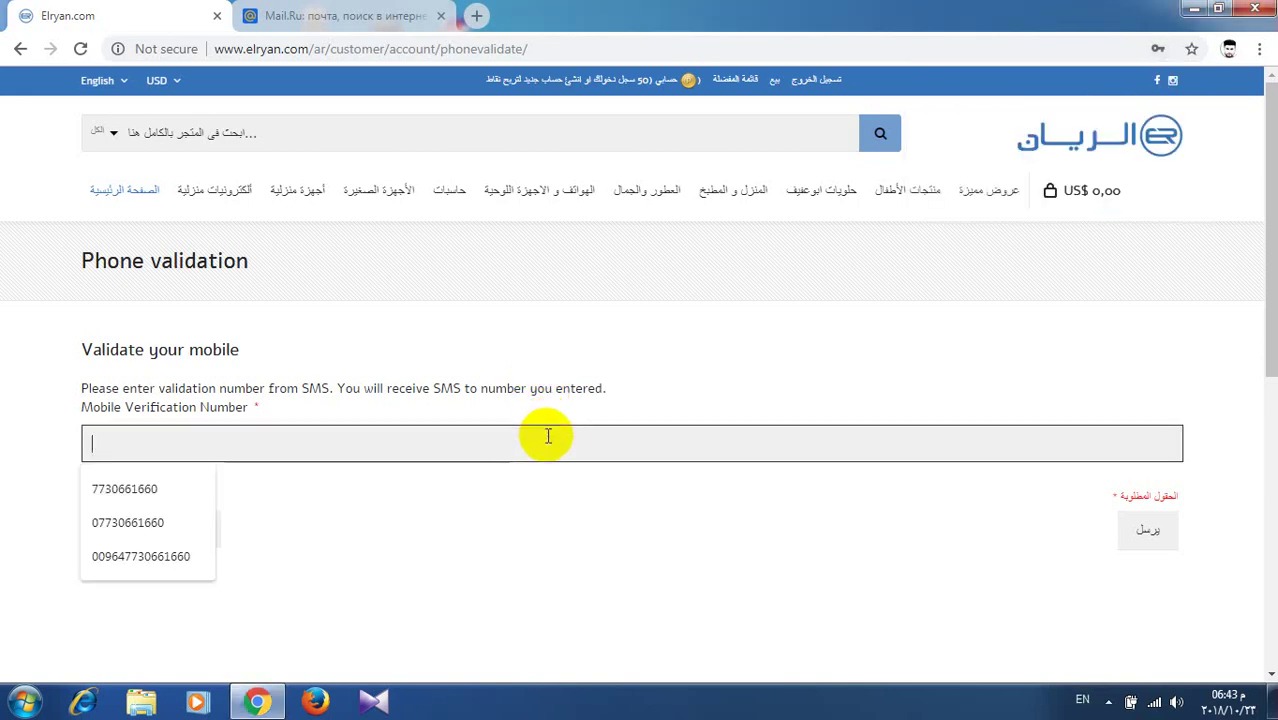
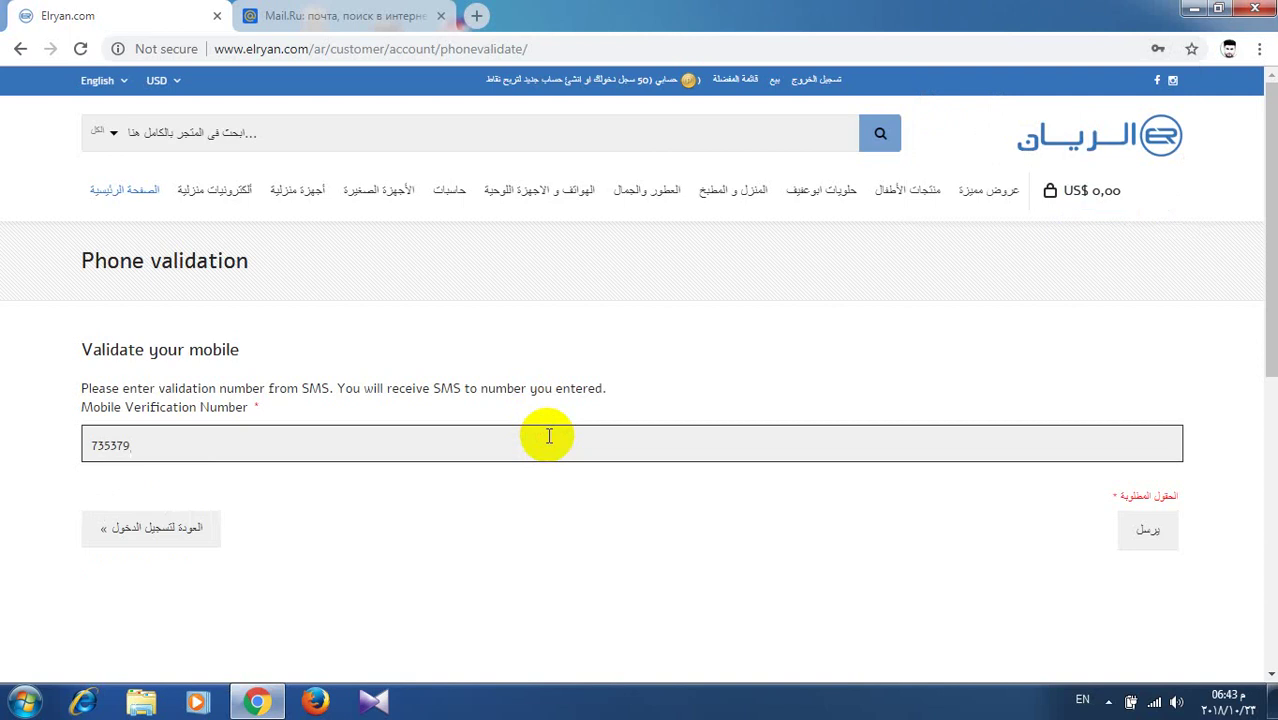
{"action": "scroll", "coordinate": [870, 556], "scroll_direction": "down", "scroll_amount": 2}
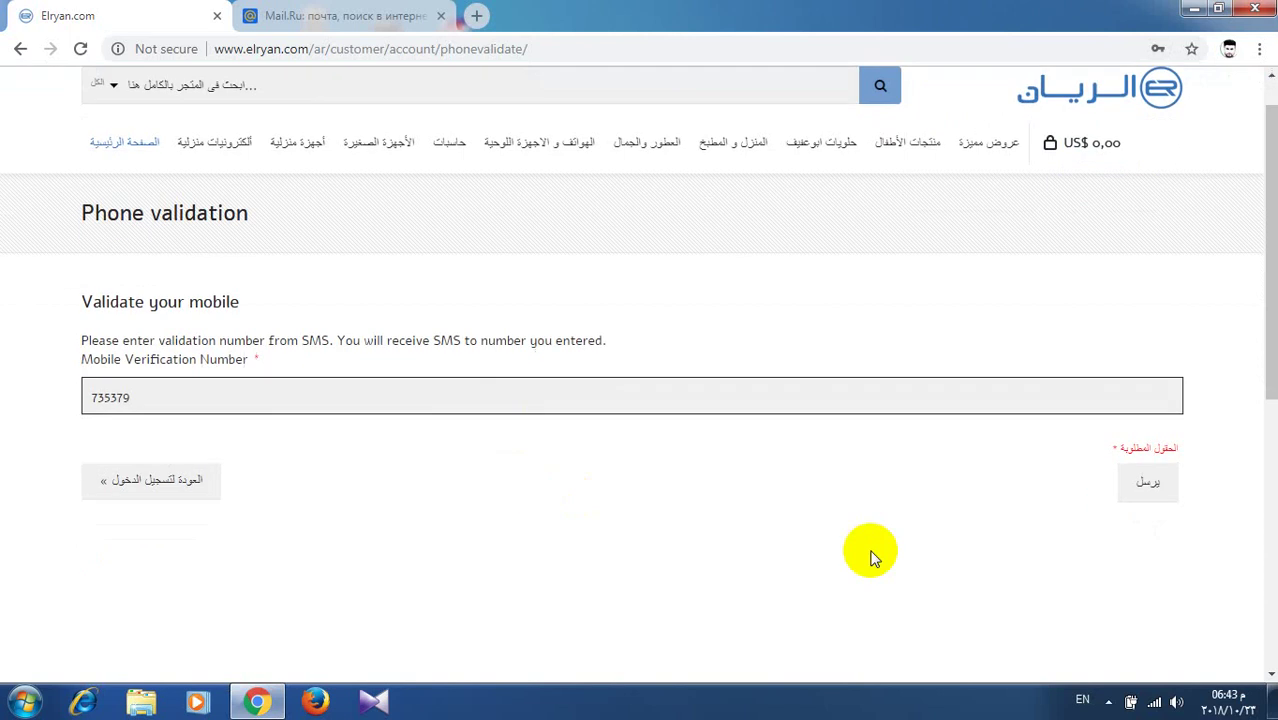
{"action": "left_click", "coordinate": [1146, 312]}
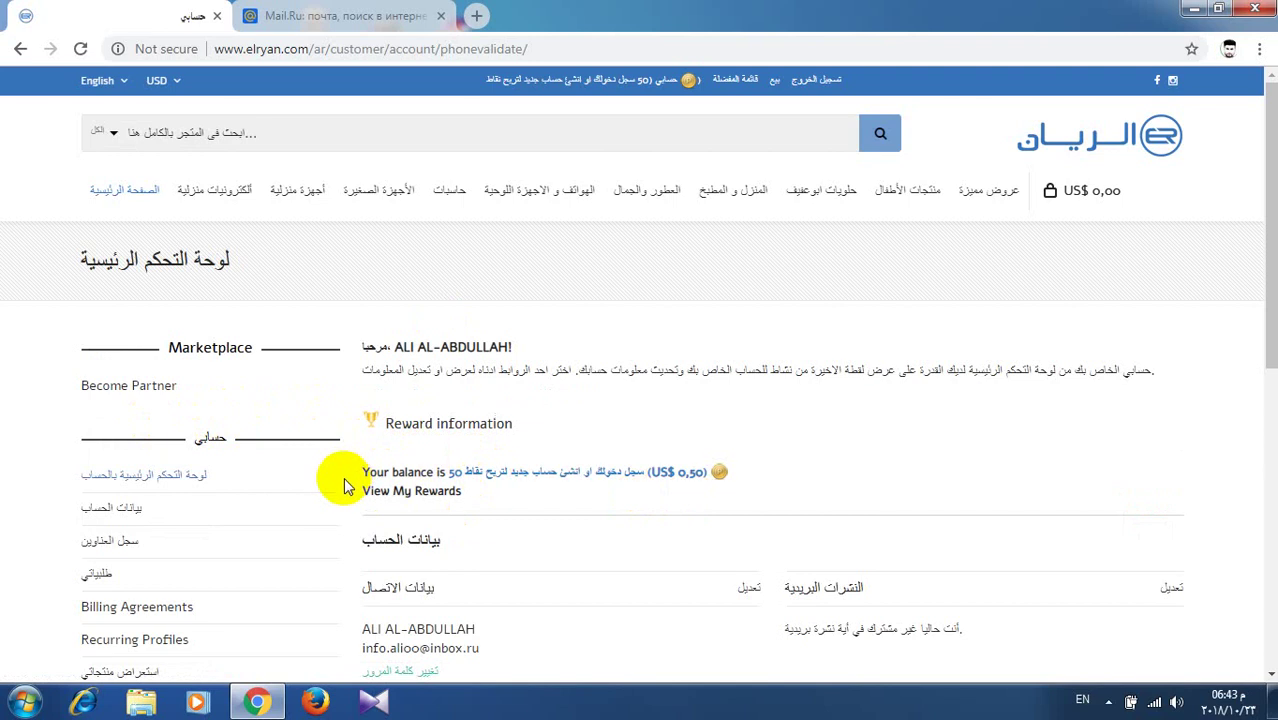
Step: Return from the account dashboard to the Elryan home page
{"action": "scroll", "coordinate": [330, 495], "scroll_direction": "down", "scroll_amount": 2}
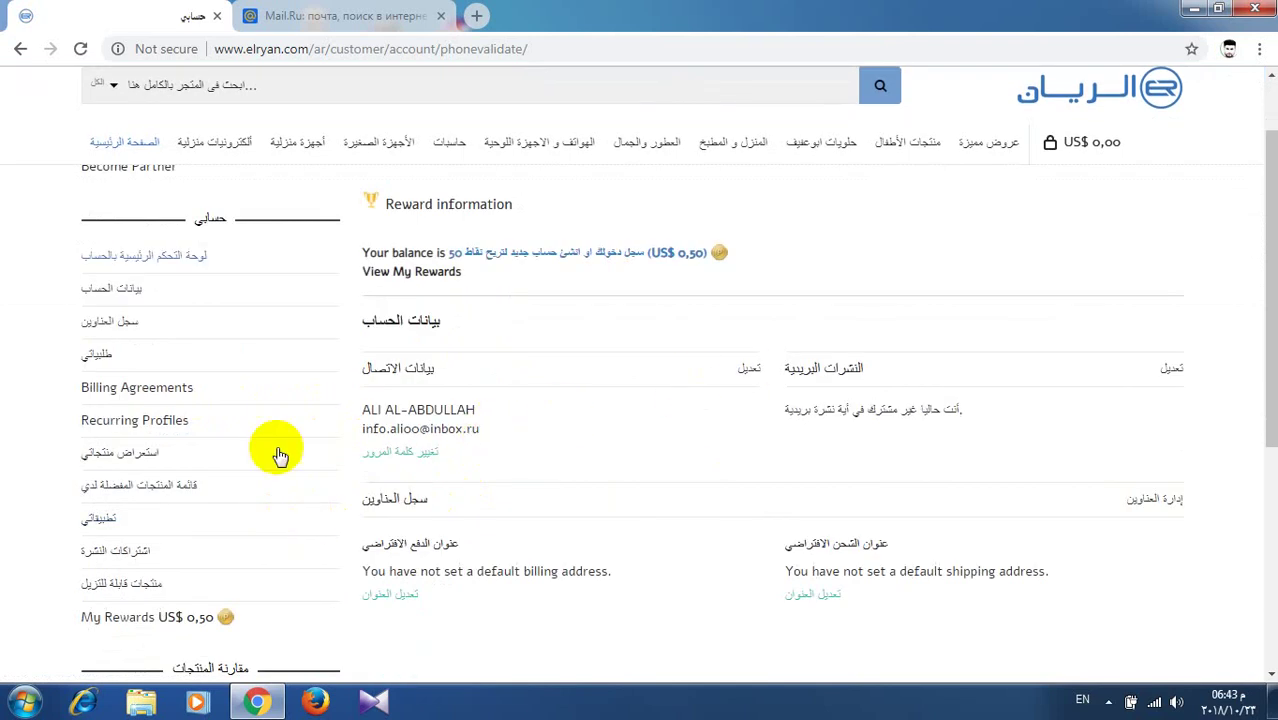
{"action": "scroll", "coordinate": [290, 435], "scroll_direction": "up", "scroll_amount": 2}
{"action": "scroll", "coordinate": [305, 422], "scroll_direction": "down", "scroll_amount": 4}
{"action": "scroll", "coordinate": [297, 414], "scroll_direction": "up", "scroll_amount": 4}
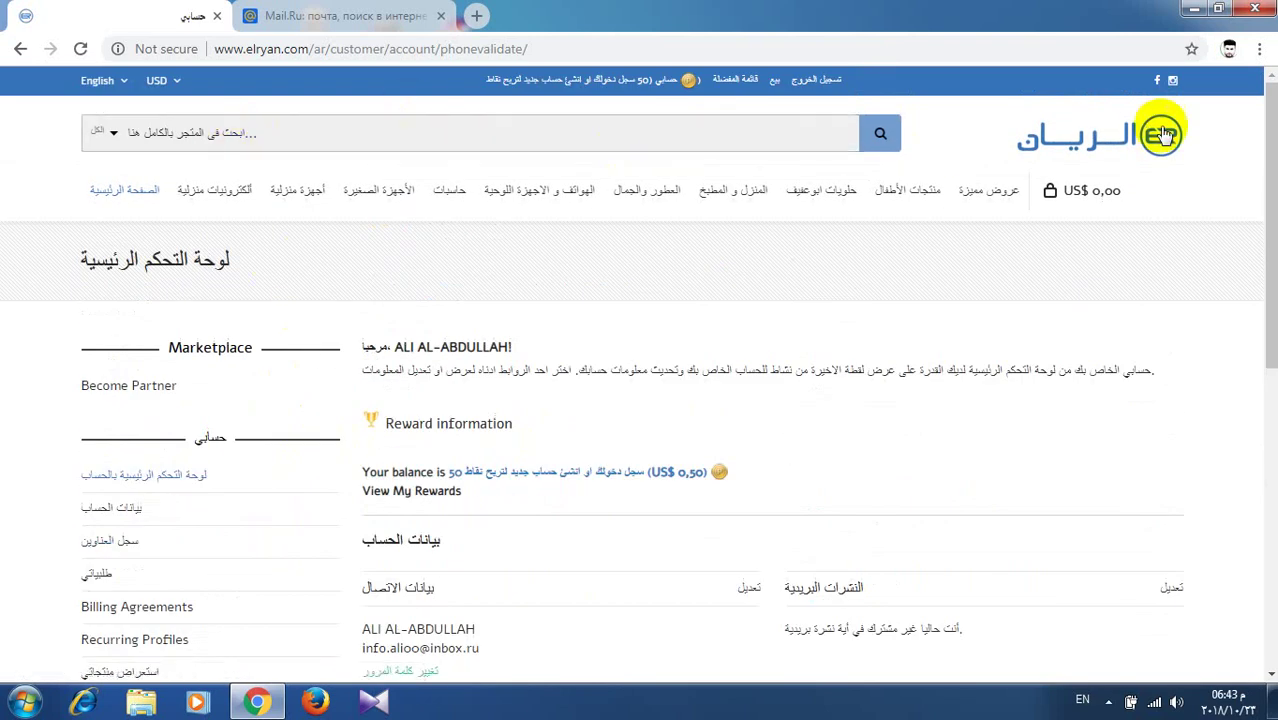
{"action": "left_click", "coordinate": [1072, 150]}
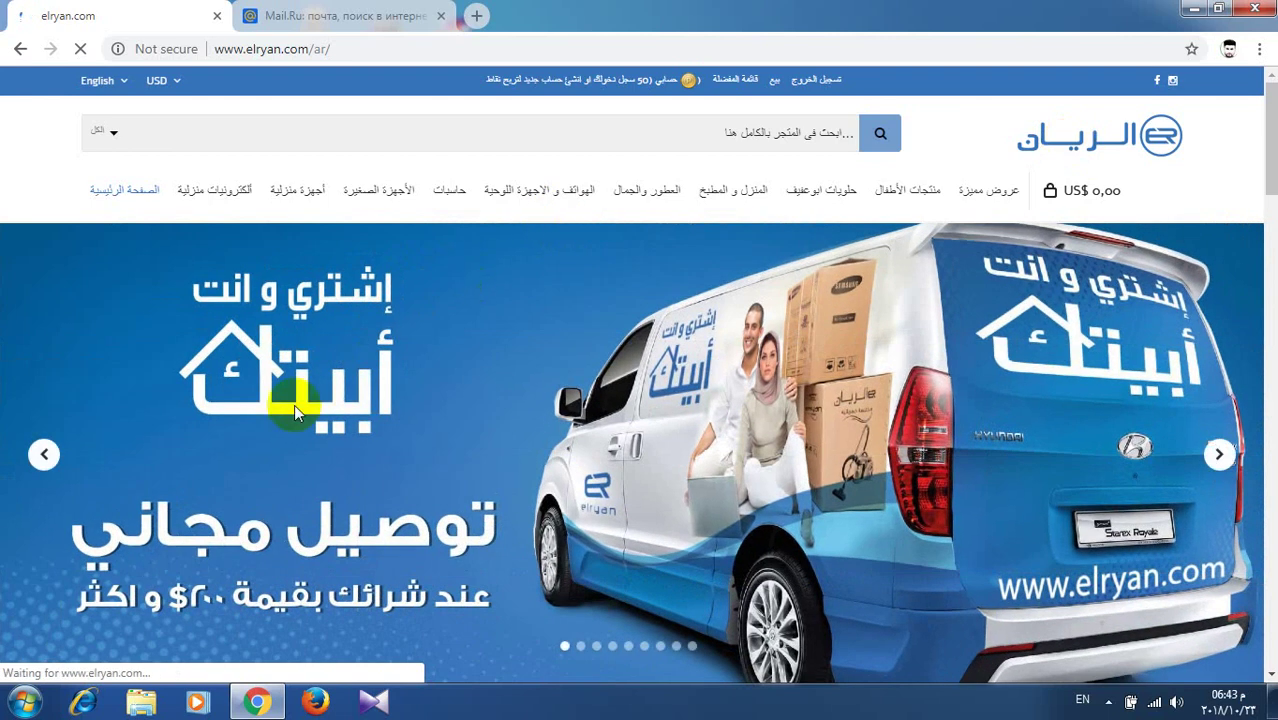
Step: Browse the home page products and open the Abu Afif Sweets (حلويات ابوعيف) category
{"action": "scroll", "coordinate": [342, 443], "scroll_direction": "down", "scroll_amount": 2}
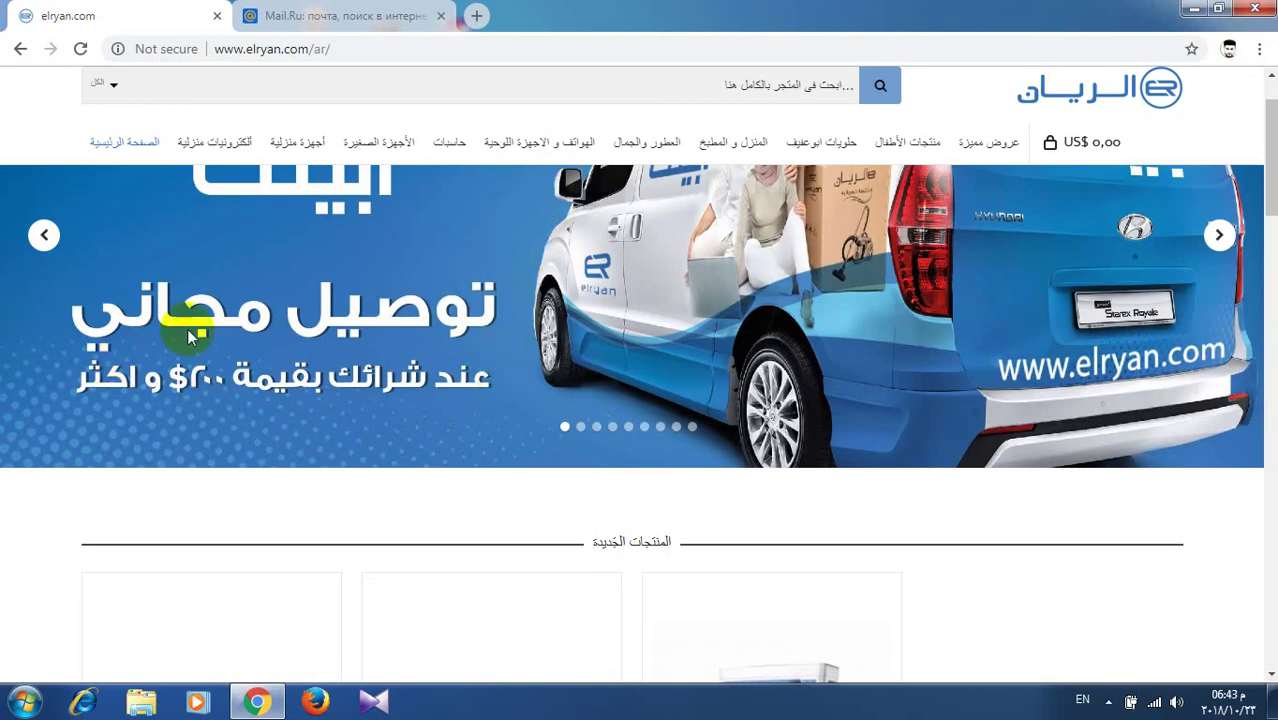
{"action": "scroll", "coordinate": [493, 408], "scroll_direction": "down", "scroll_amount": 2}
{"action": "scroll", "coordinate": [562, 388], "scroll_direction": "down", "scroll_amount": 3}
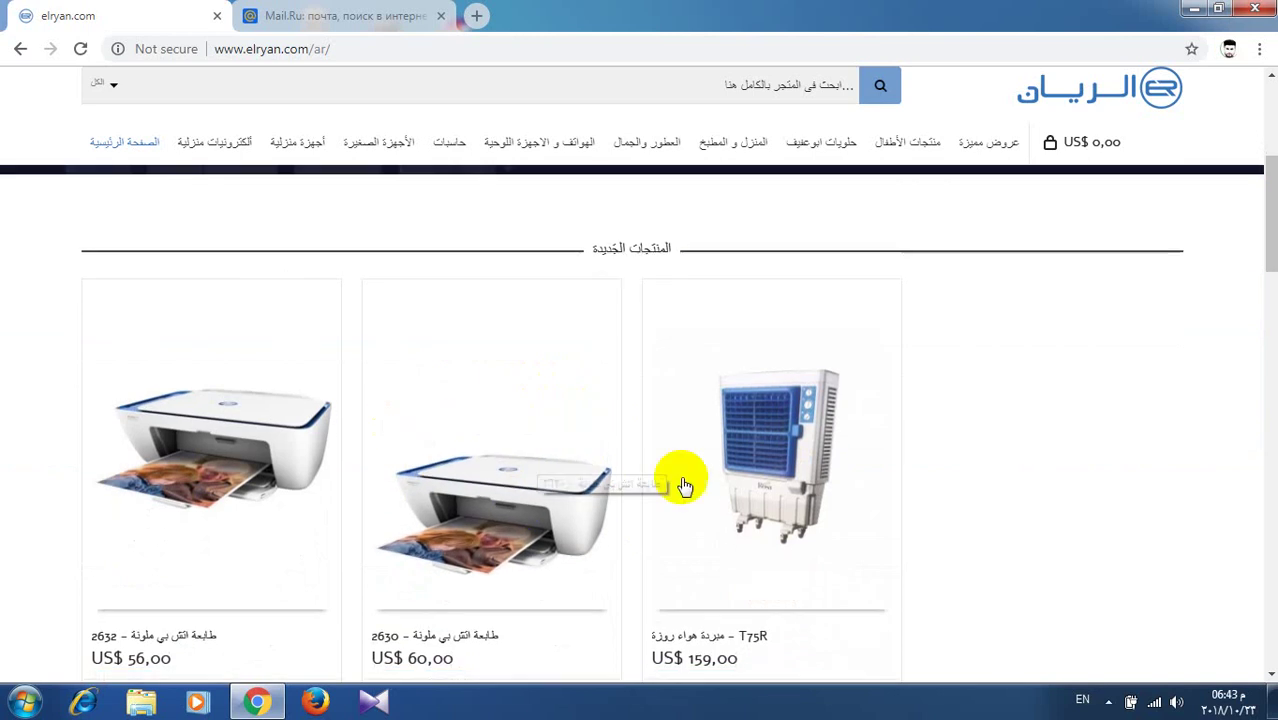
{"action": "scroll", "coordinate": [520, 450], "scroll_direction": "down", "scroll_amount": 3}
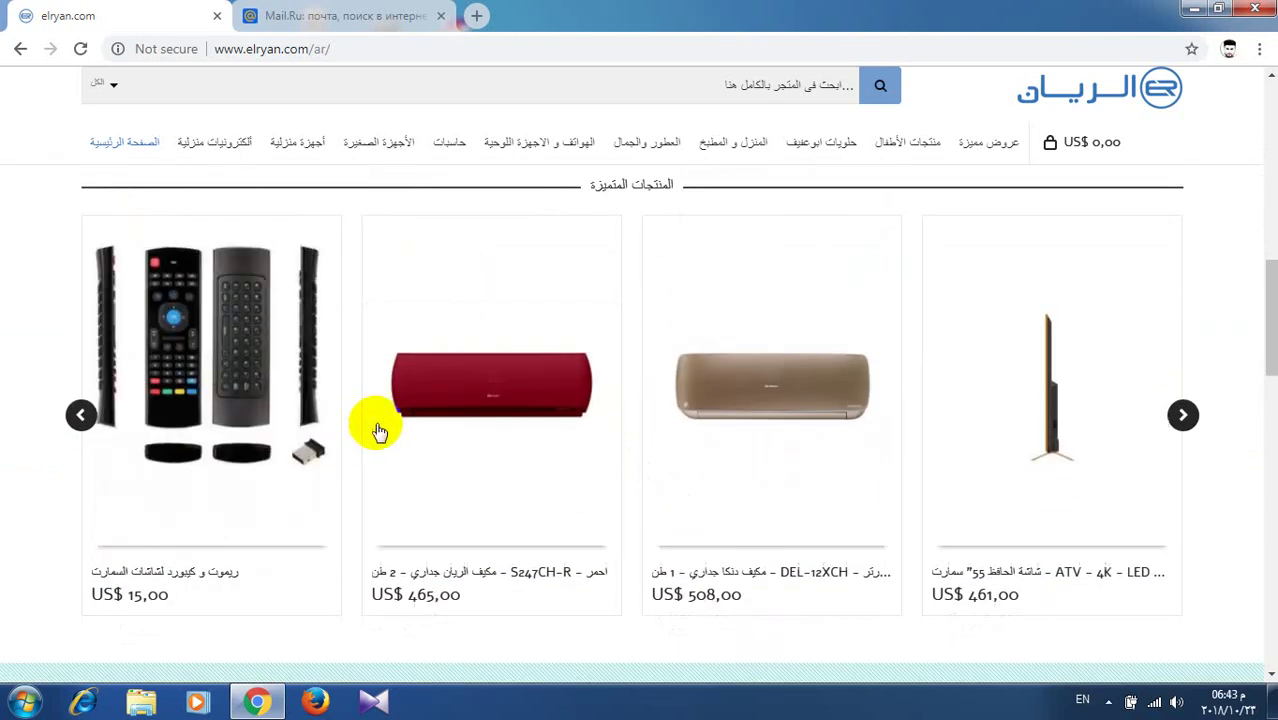
{"action": "scroll", "coordinate": [640, 430], "scroll_direction": "down", "scroll_amount": 2}
{"action": "scroll", "coordinate": [780, 380], "scroll_direction": "down", "scroll_amount": 4}
{"action": "scroll", "coordinate": [465, 320], "scroll_direction": "up", "scroll_amount": 15}
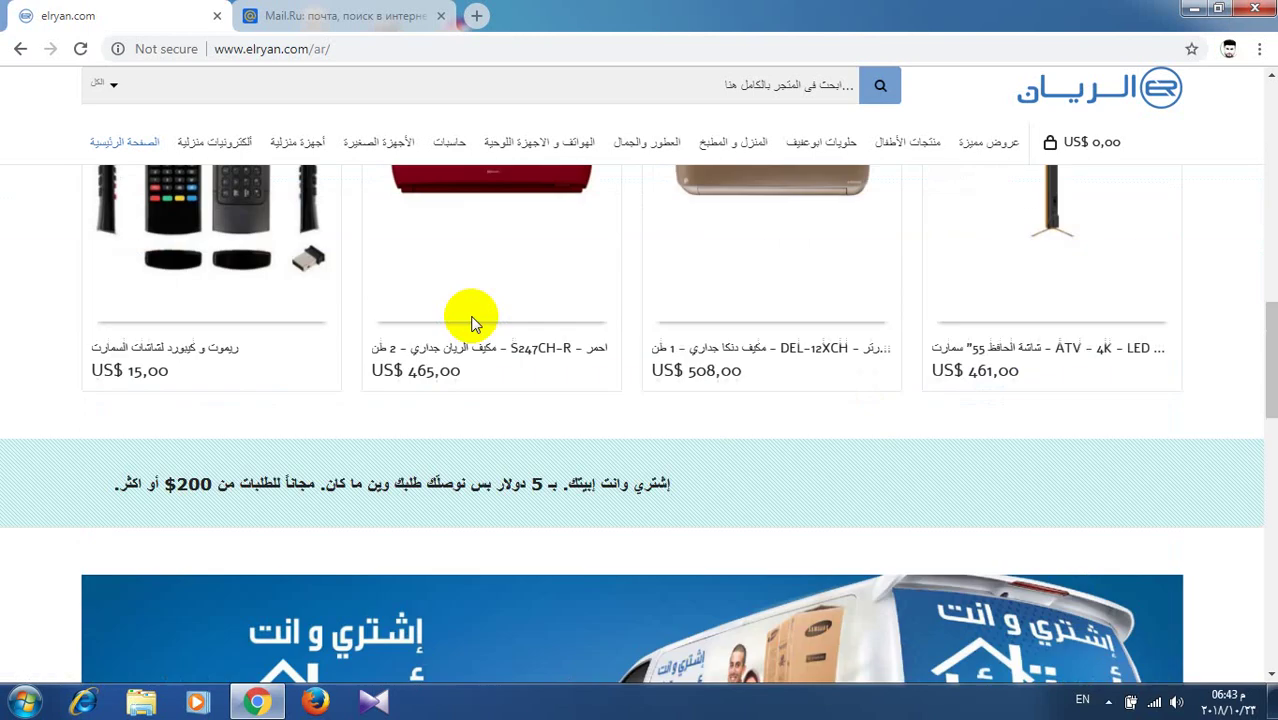
{"action": "mouse_move", "coordinate": [875, 162]}
{"action": "left_click", "coordinate": [822, 192]}
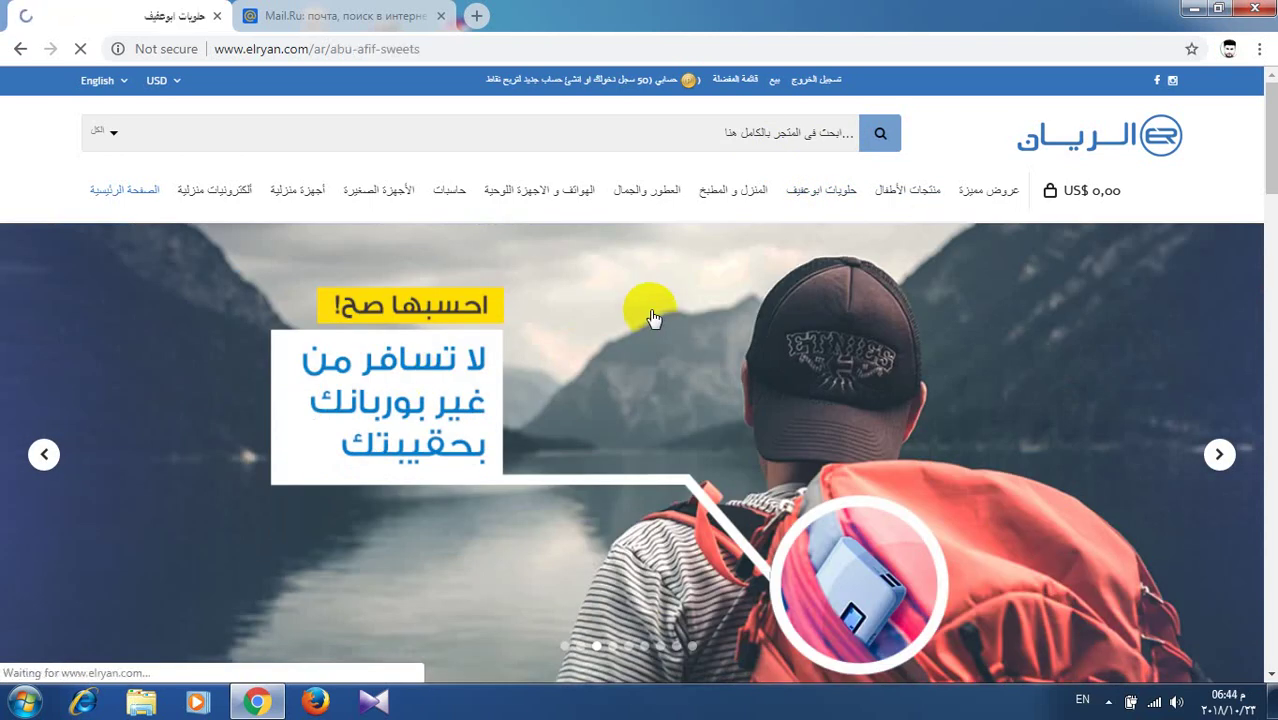
Step: Open the 1 kg and 500 g Abu Afif mixed baklava products in new tabs
{"action": "scroll", "coordinate": [650, 314], "scroll_direction": "down", "scroll_amount": 3}
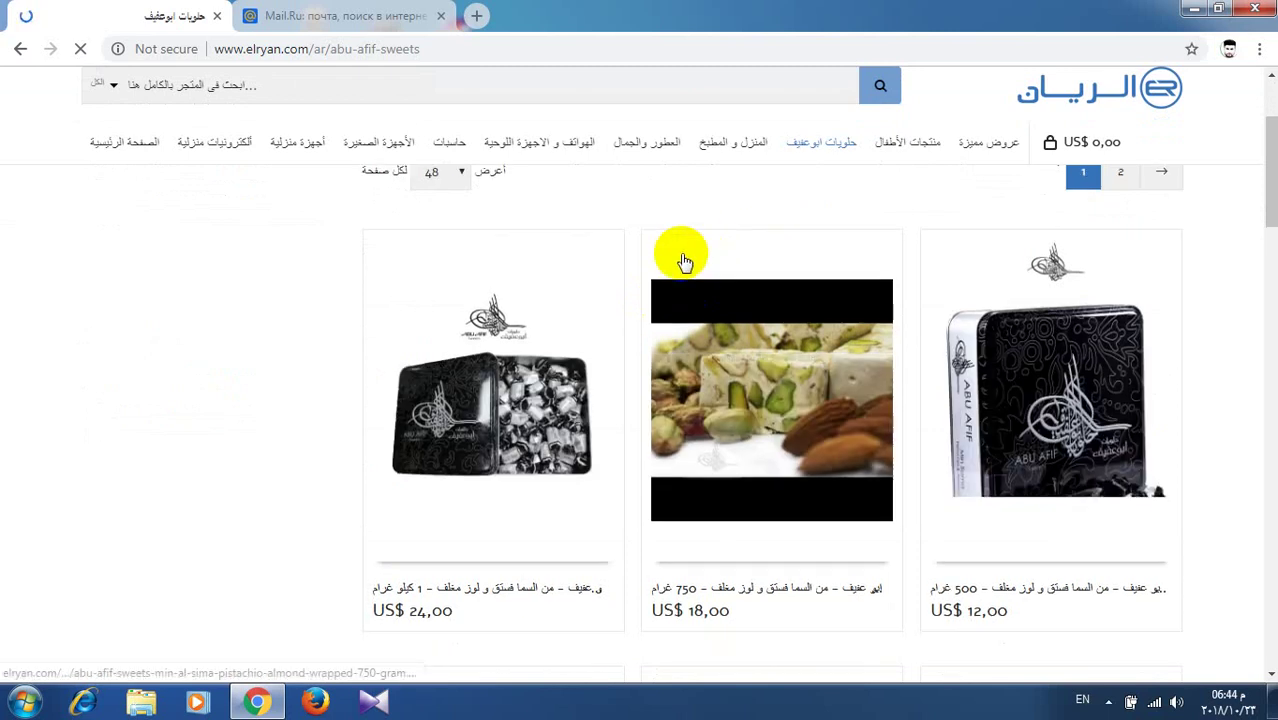
{"action": "scroll", "coordinate": [675, 265], "scroll_direction": "down", "scroll_amount": 5}
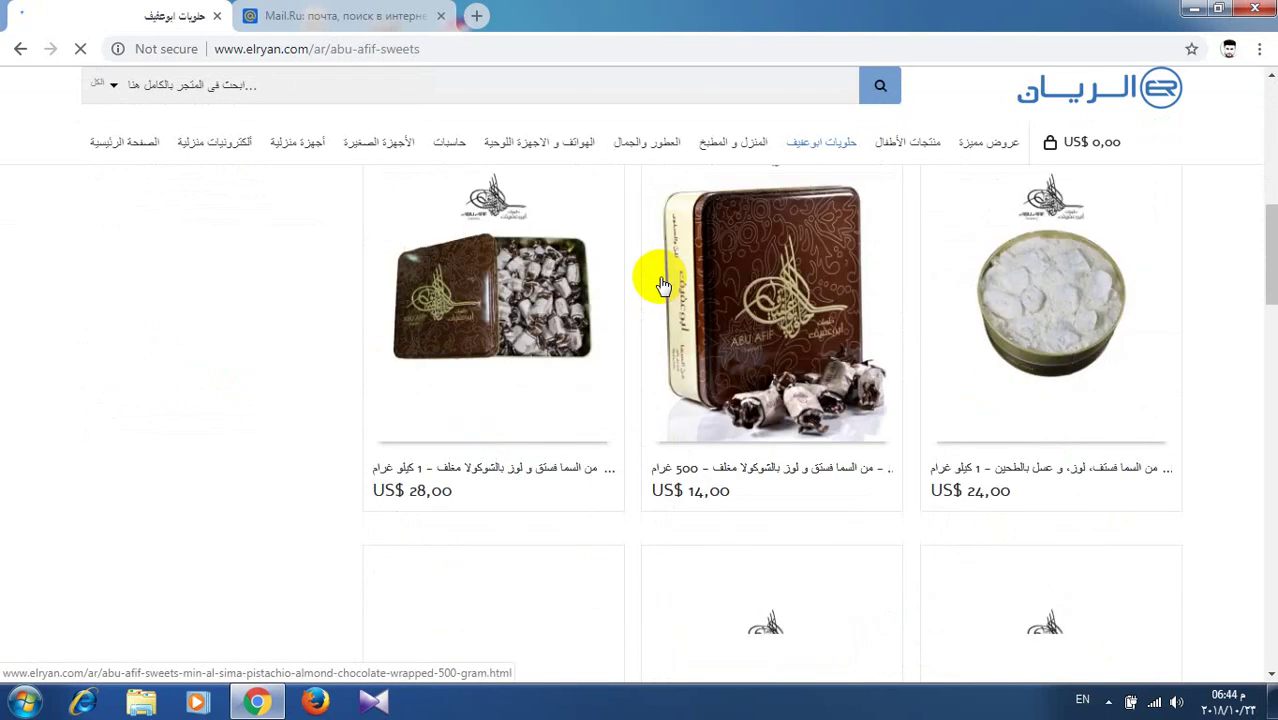
{"action": "scroll", "coordinate": [676, 391], "scroll_direction": "down", "scroll_amount": 4}
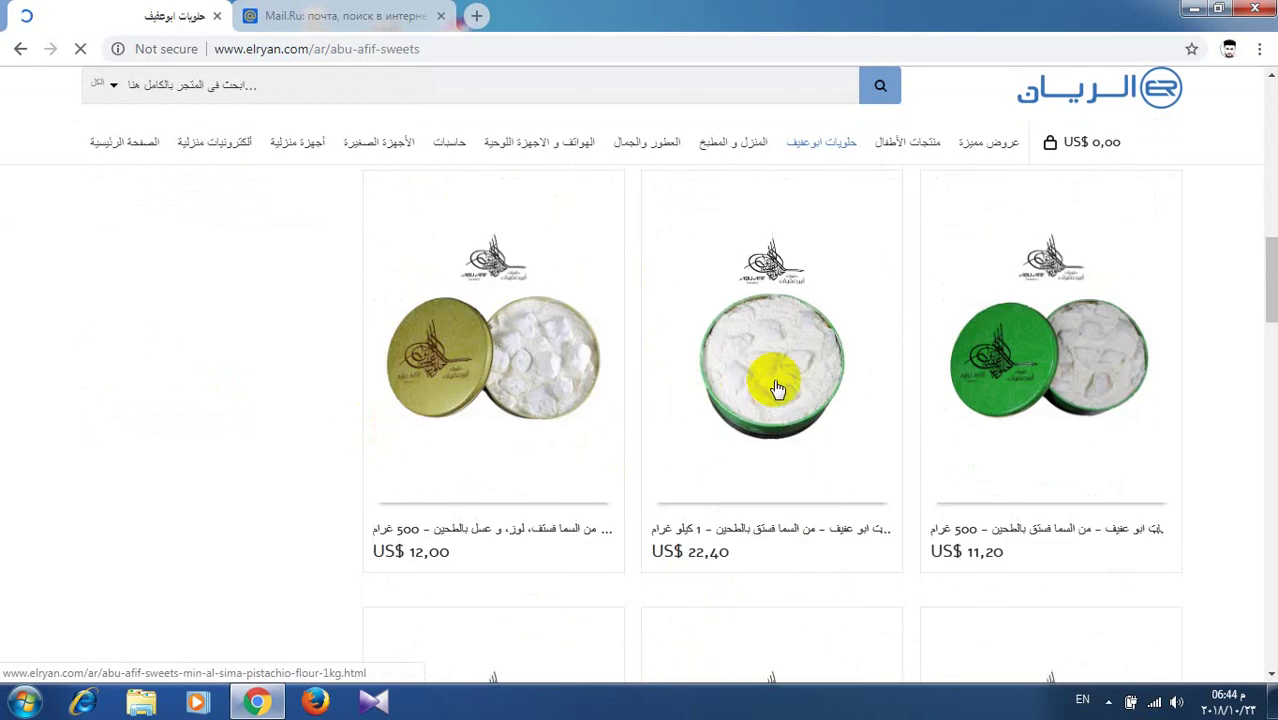
{"action": "scroll", "coordinate": [778, 389], "scroll_direction": "down", "scroll_amount": 4}
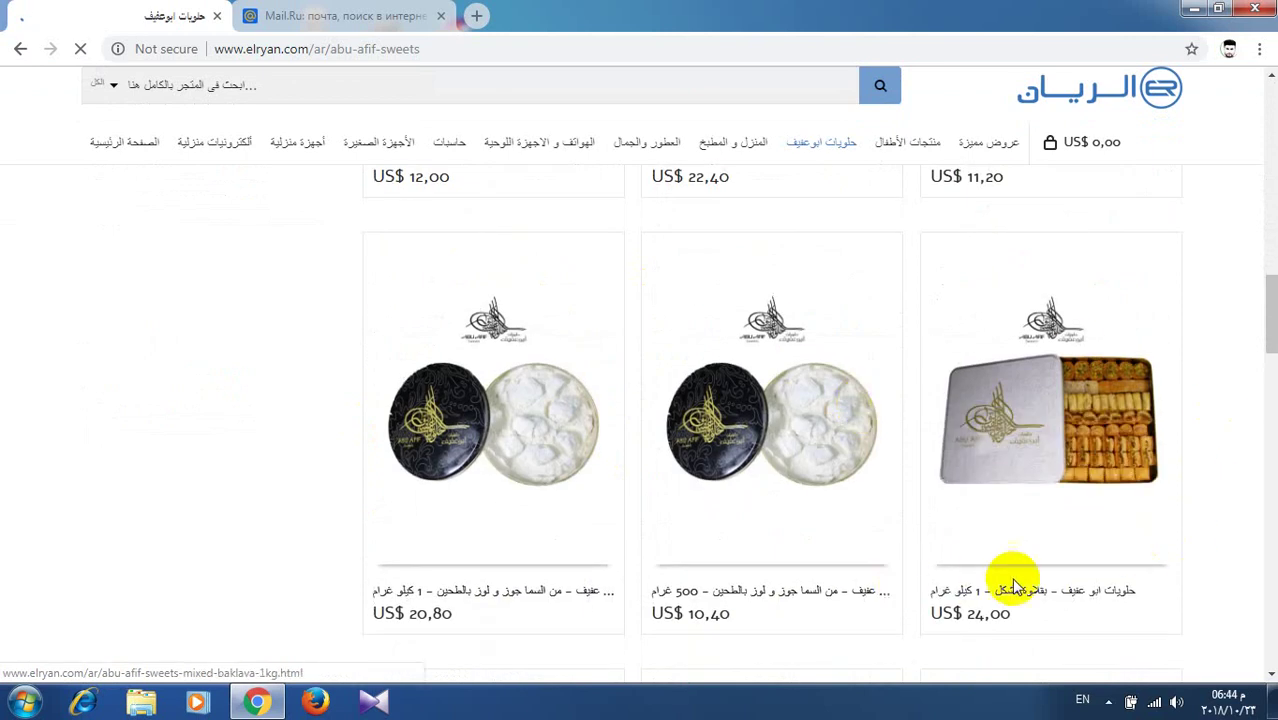
{"action": "right_click", "coordinate": [960, 446]}
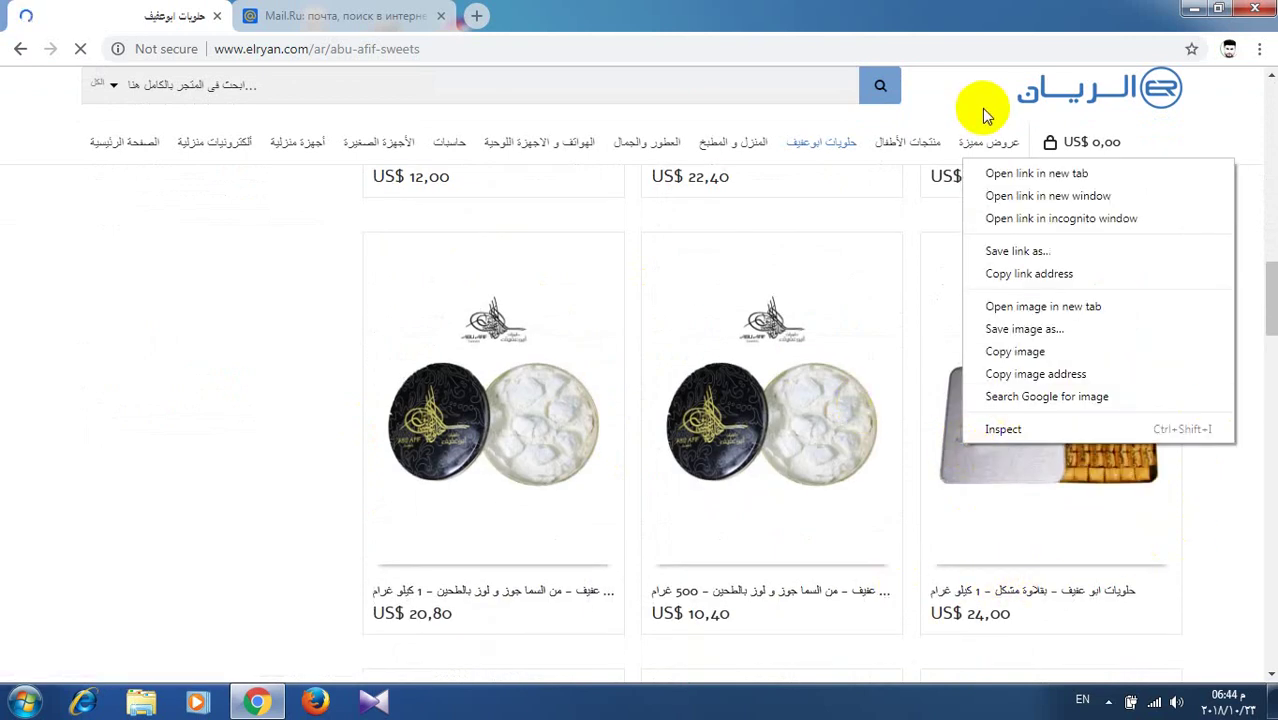
{"action": "left_click", "coordinate": [1010, 177]}
{"action": "scroll", "coordinate": [927, 328], "scroll_direction": "down", "scroll_amount": 5}
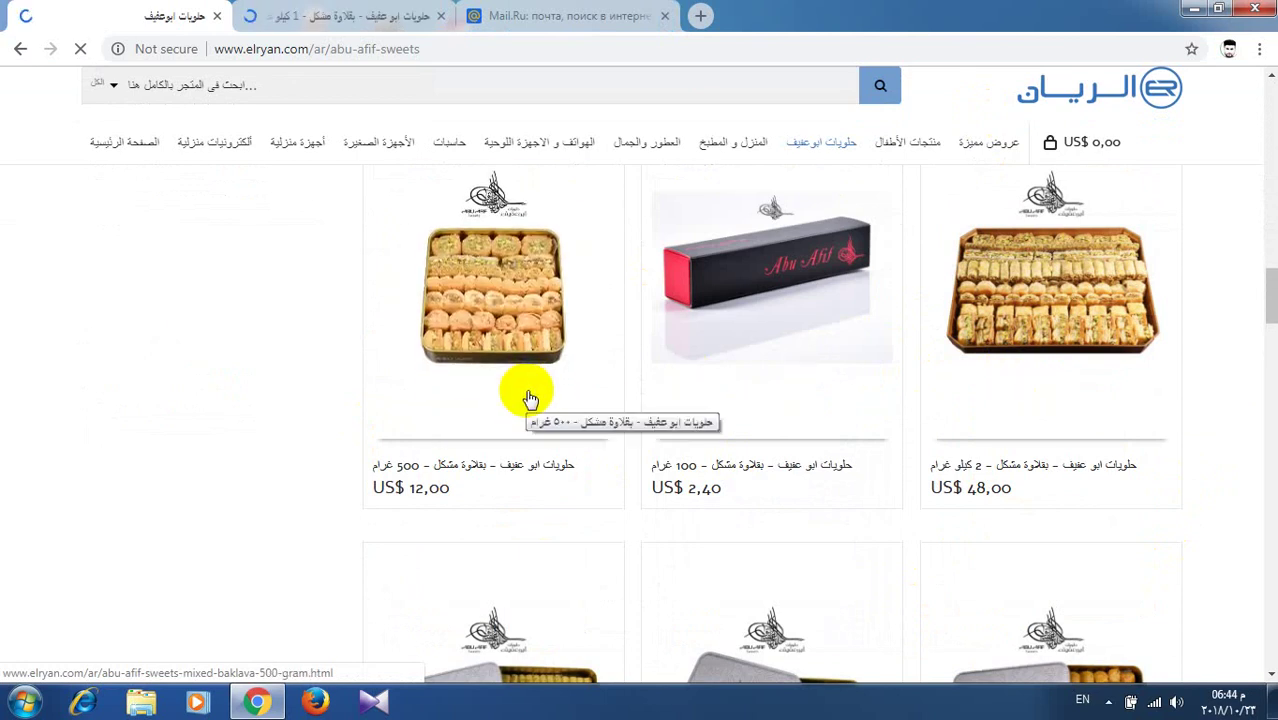
{"action": "left_click", "coordinate": [567, 357]}
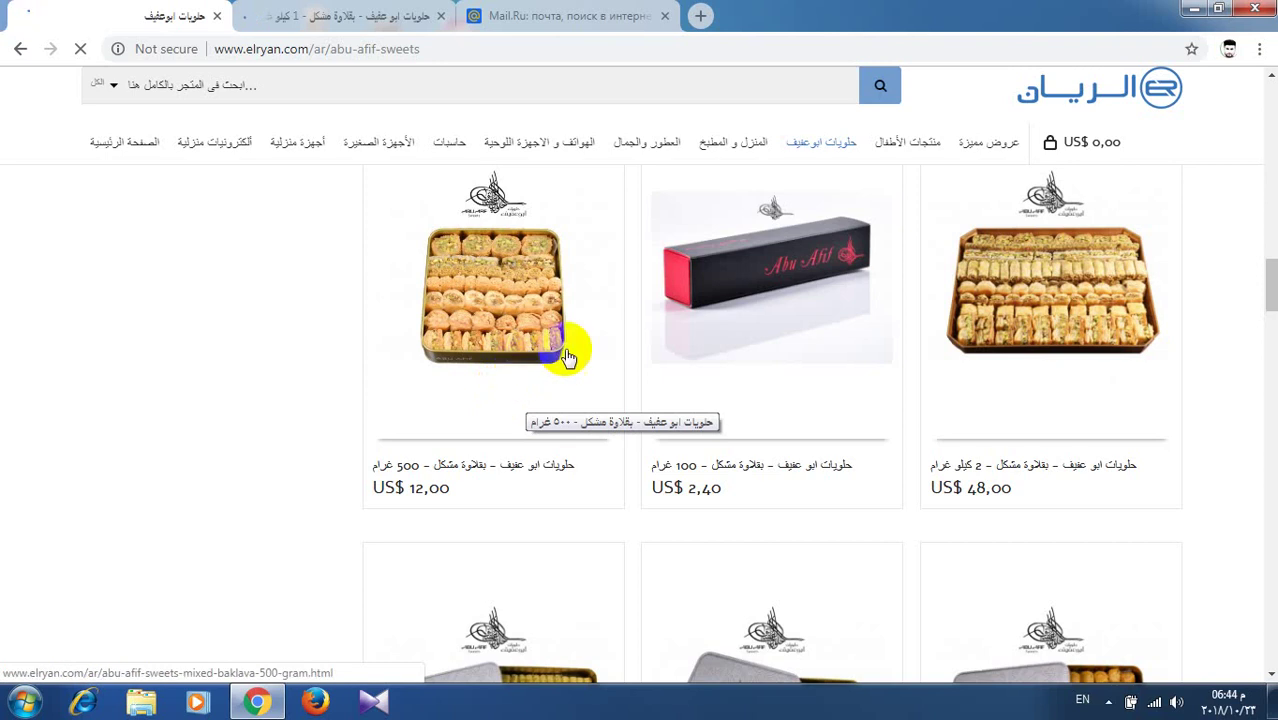
{"action": "right_click", "coordinate": [409, 274]}
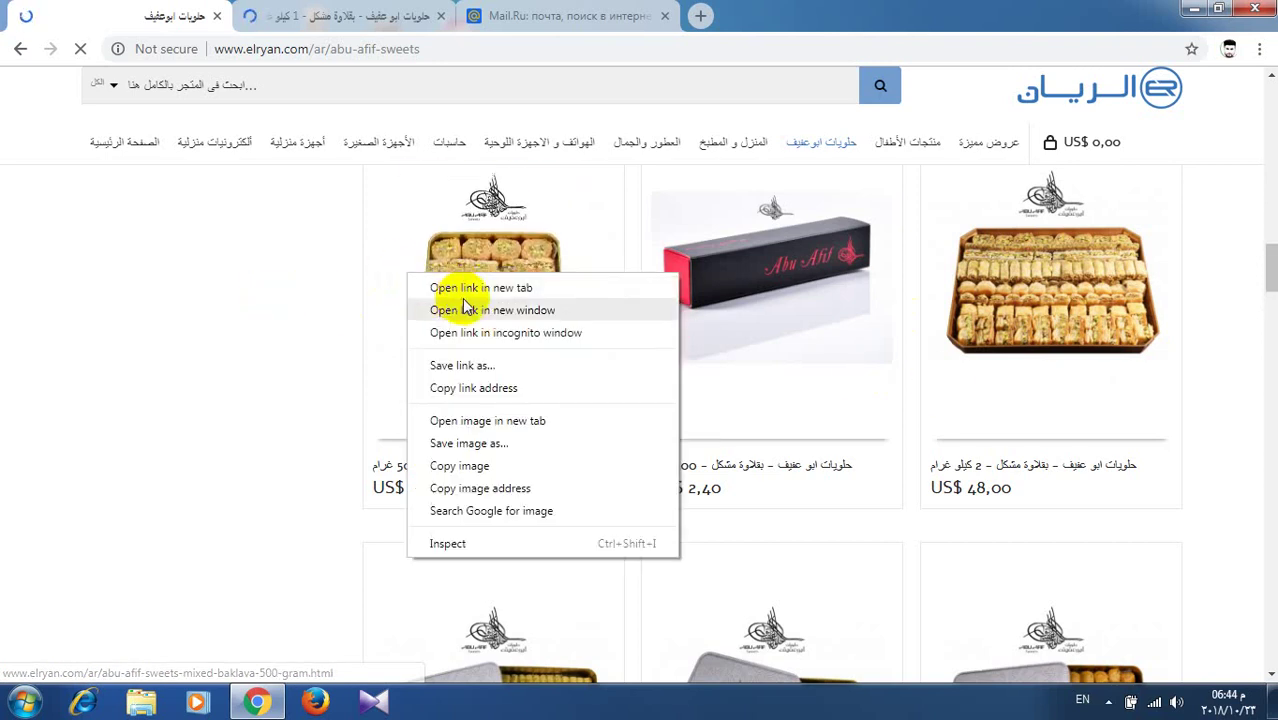
{"action": "left_click", "coordinate": [466, 287]}
Step: Scroll through the rest of the sweets listing and open the perfumes and beauty category
{"action": "scroll", "coordinate": [665, 371], "scroll_direction": "down", "scroll_amount": 3}
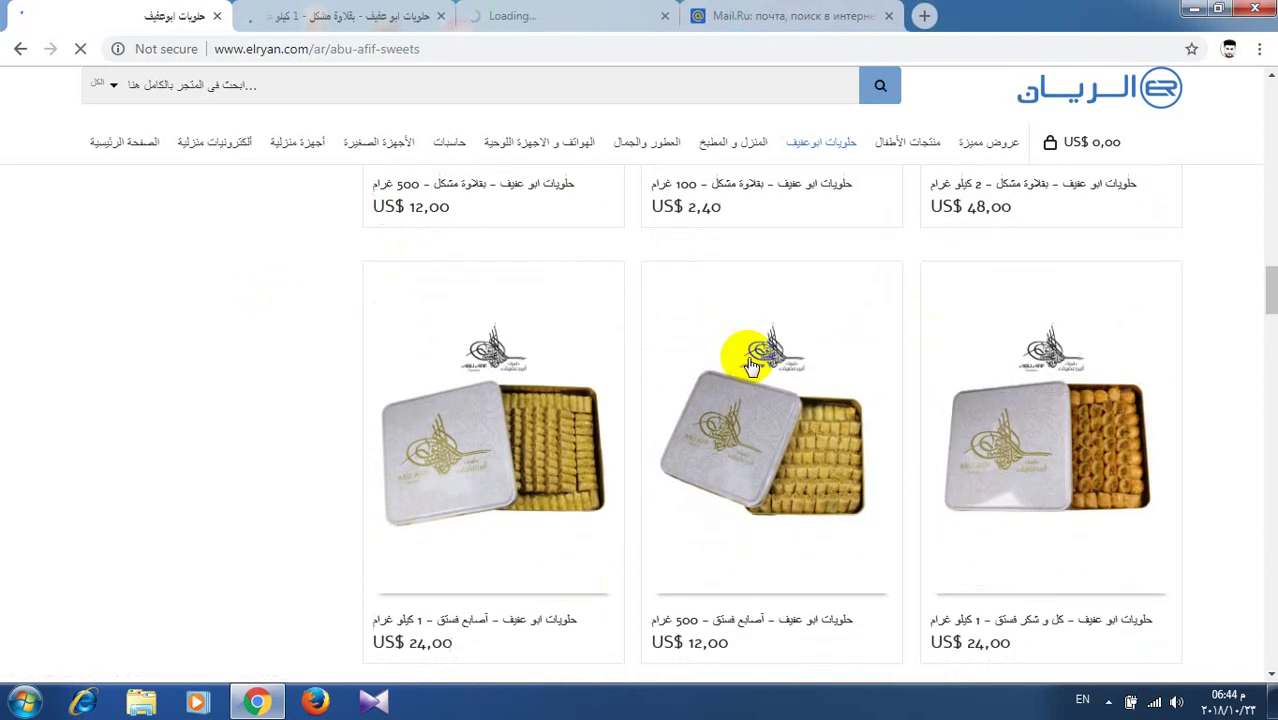
{"action": "scroll", "coordinate": [916, 412], "scroll_direction": "down", "scroll_amount": 1}
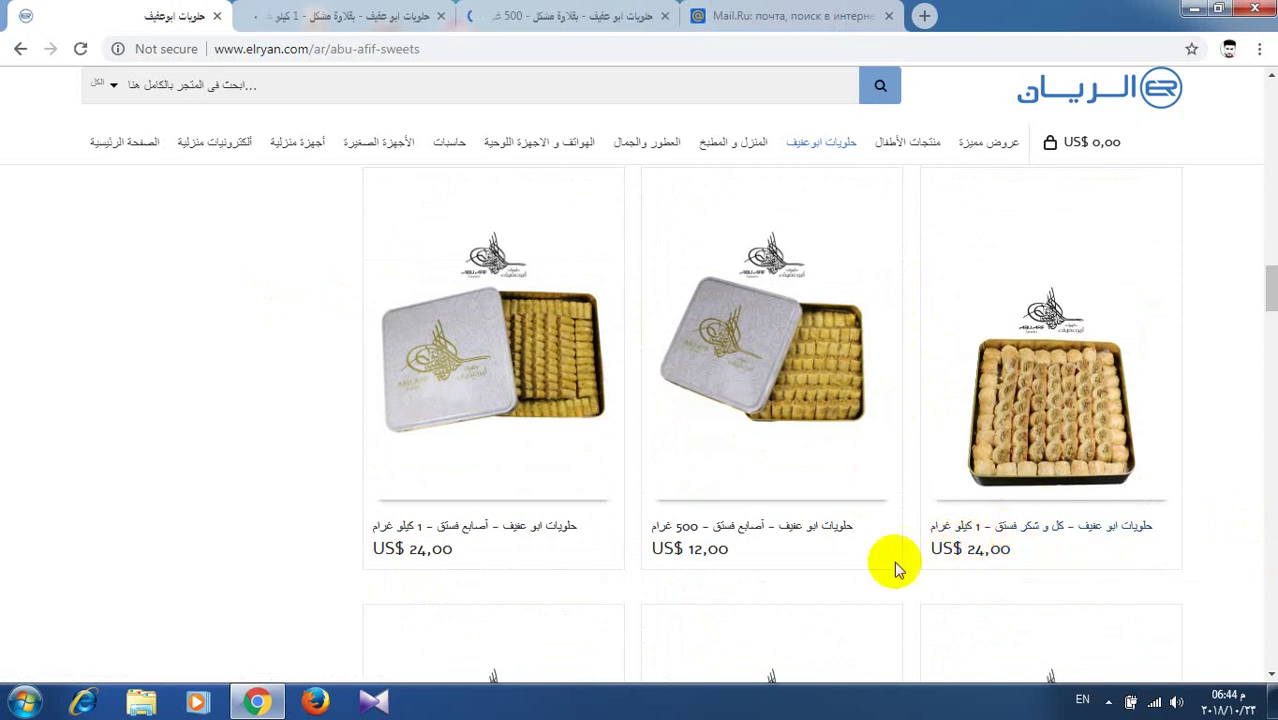
{"action": "scroll", "coordinate": [480, 512], "scroll_direction": "down", "scroll_amount": 1}
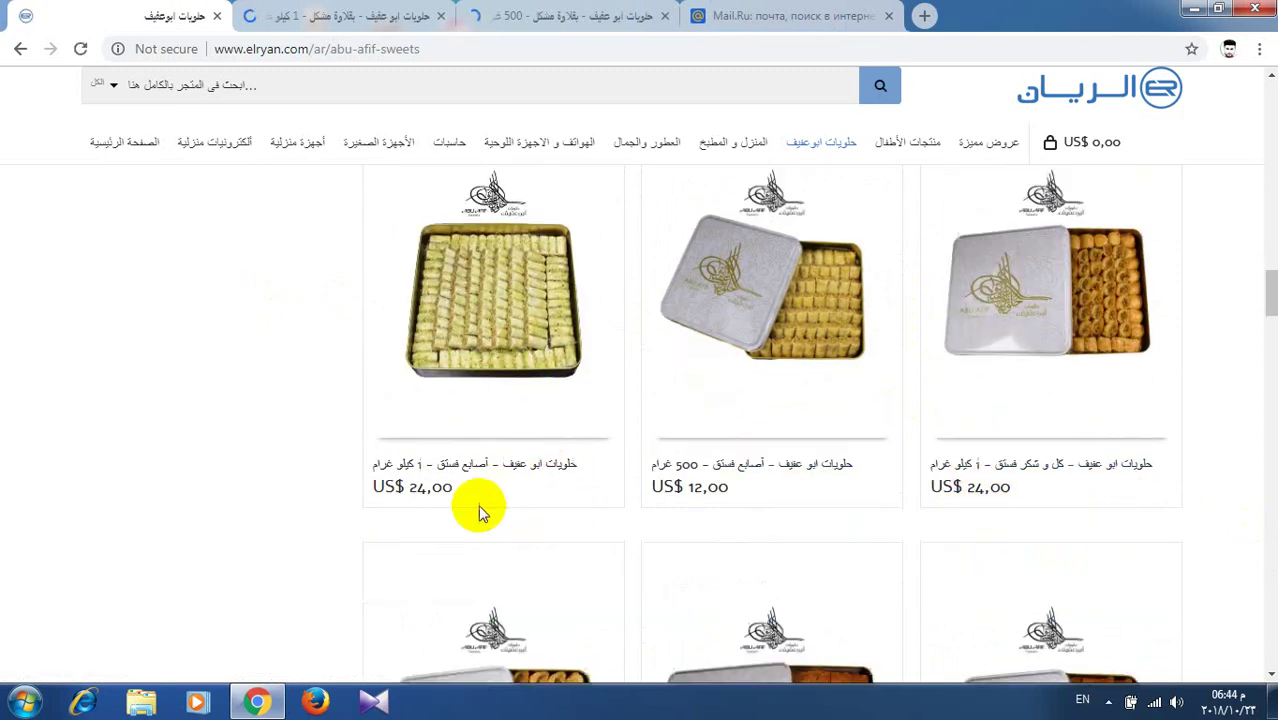
{"action": "scroll", "coordinate": [456, 451], "scroll_direction": "down", "scroll_amount": 3}
{"action": "scroll", "coordinate": [530, 452], "scroll_direction": "down", "scroll_amount": 2}
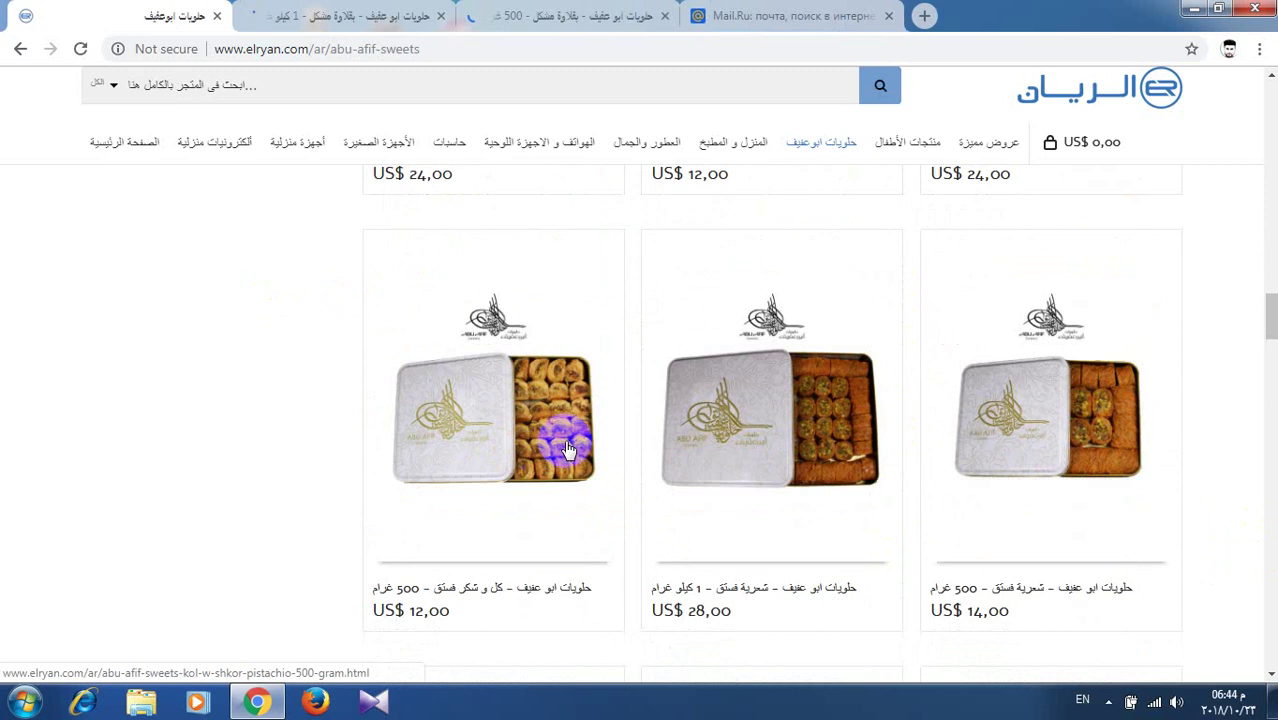
{"action": "scroll", "coordinate": [590, 449], "scroll_direction": "down", "scroll_amount": 1}
{"action": "scroll", "coordinate": [765, 406], "scroll_direction": "down", "scroll_amount": 2}
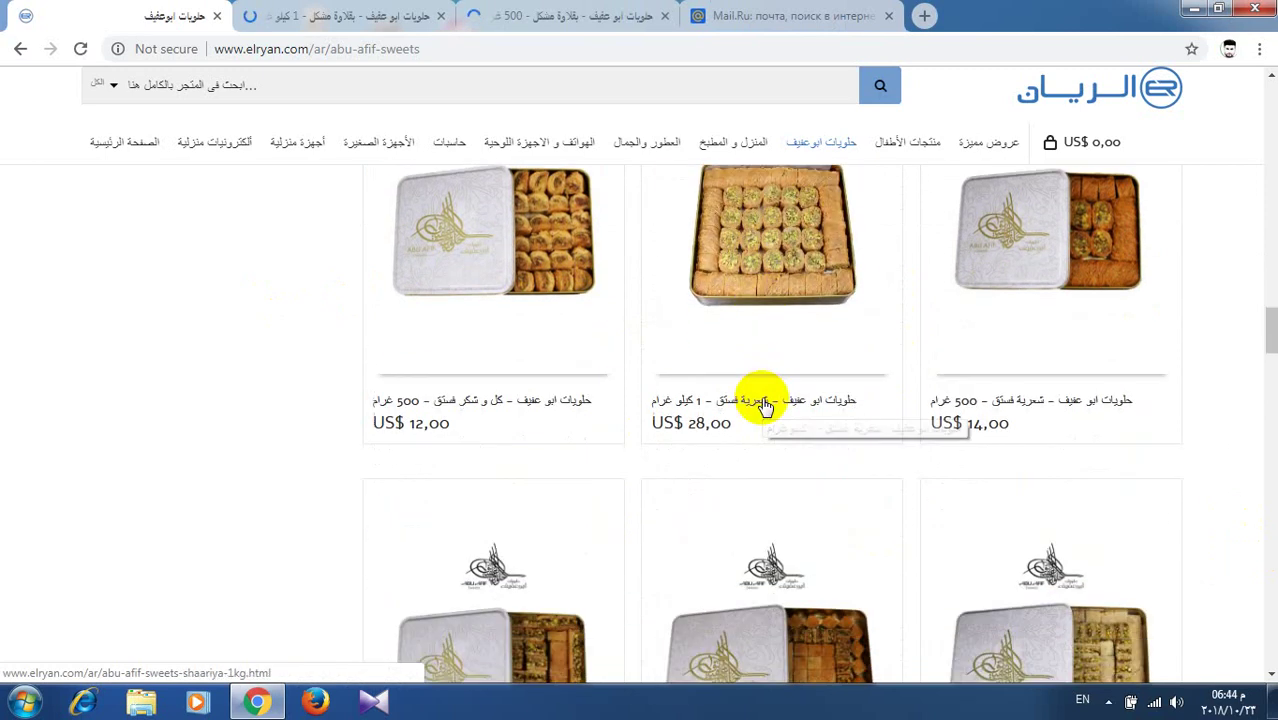
{"action": "scroll", "coordinate": [1047, 328], "scroll_direction": "down", "scroll_amount": 2}
{"action": "scroll", "coordinate": [975, 358], "scroll_direction": "down", "scroll_amount": 2}
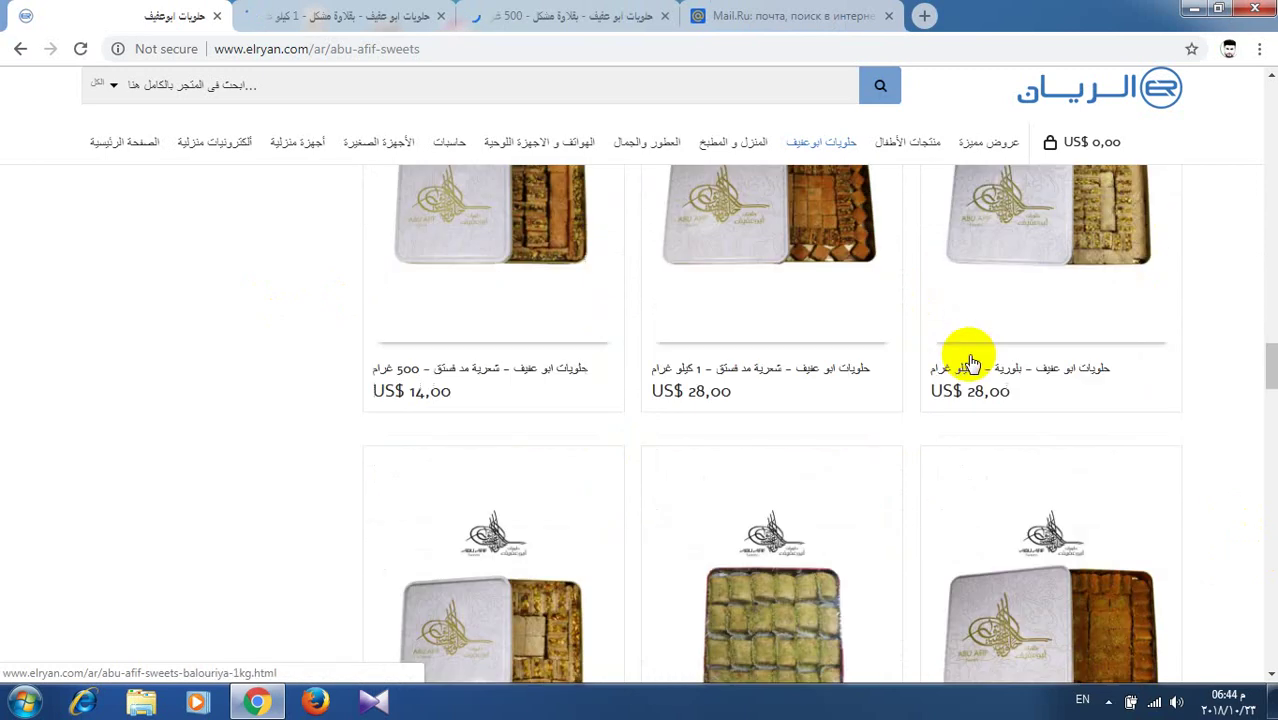
{"action": "scroll", "coordinate": [810, 432], "scroll_direction": "down", "scroll_amount": 4}
{"action": "scroll", "coordinate": [806, 431], "scroll_direction": "down", "scroll_amount": 12}
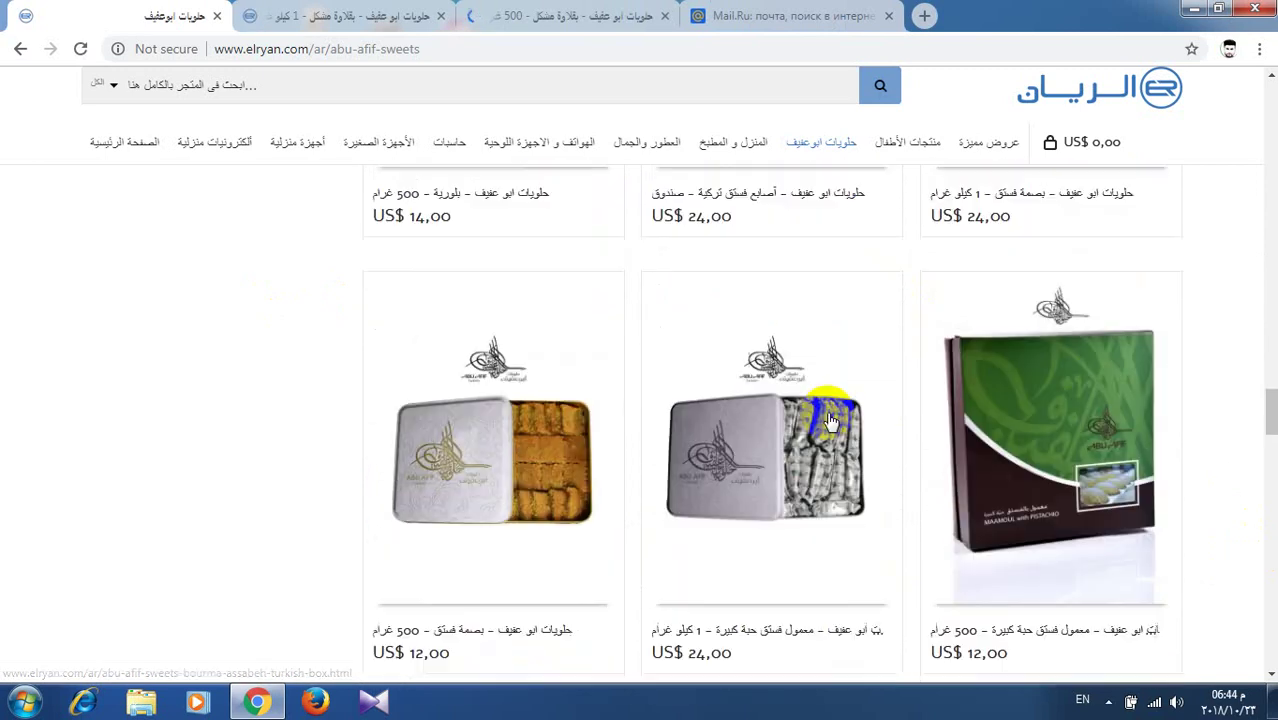
{"action": "scroll", "coordinate": [810, 408], "scroll_direction": "down", "scroll_amount": 7}
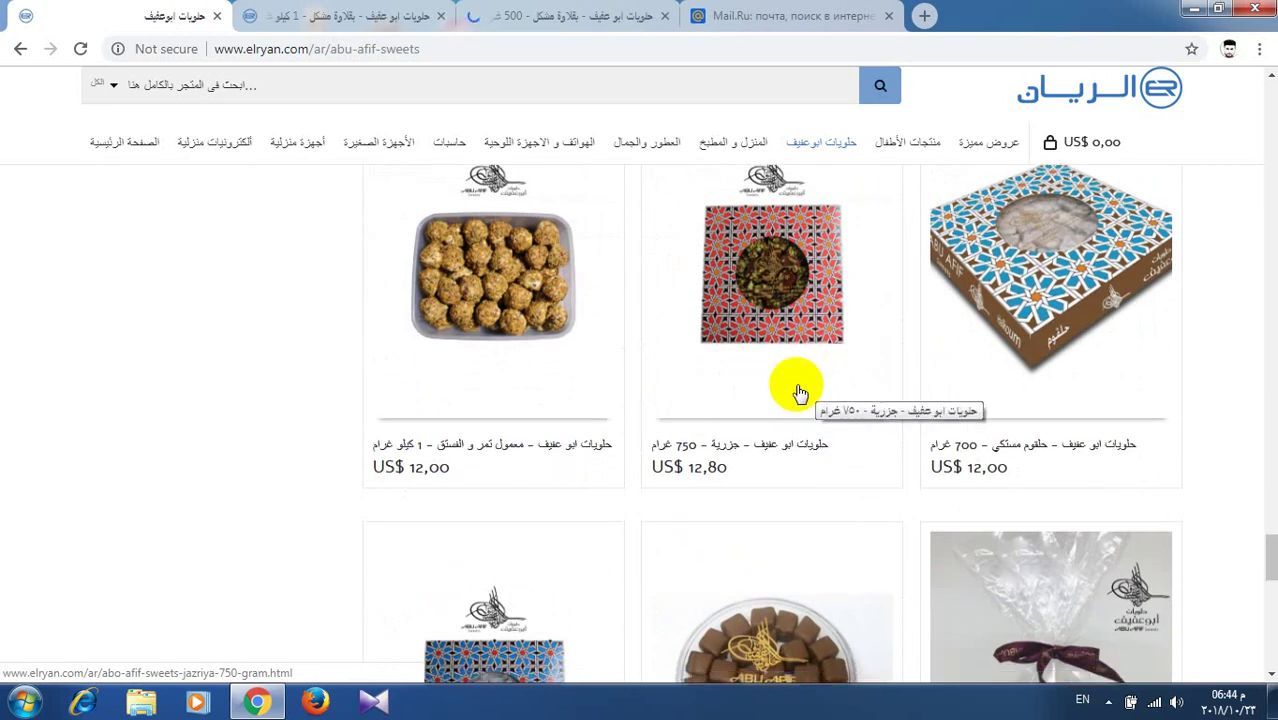
{"action": "scroll", "coordinate": [795, 398], "scroll_direction": "down", "scroll_amount": 3}
{"action": "scroll", "coordinate": [642, 395], "scroll_direction": "down", "scroll_amount": 2}
{"action": "scroll", "coordinate": [645, 410], "scroll_direction": "down", "scroll_amount": 5}
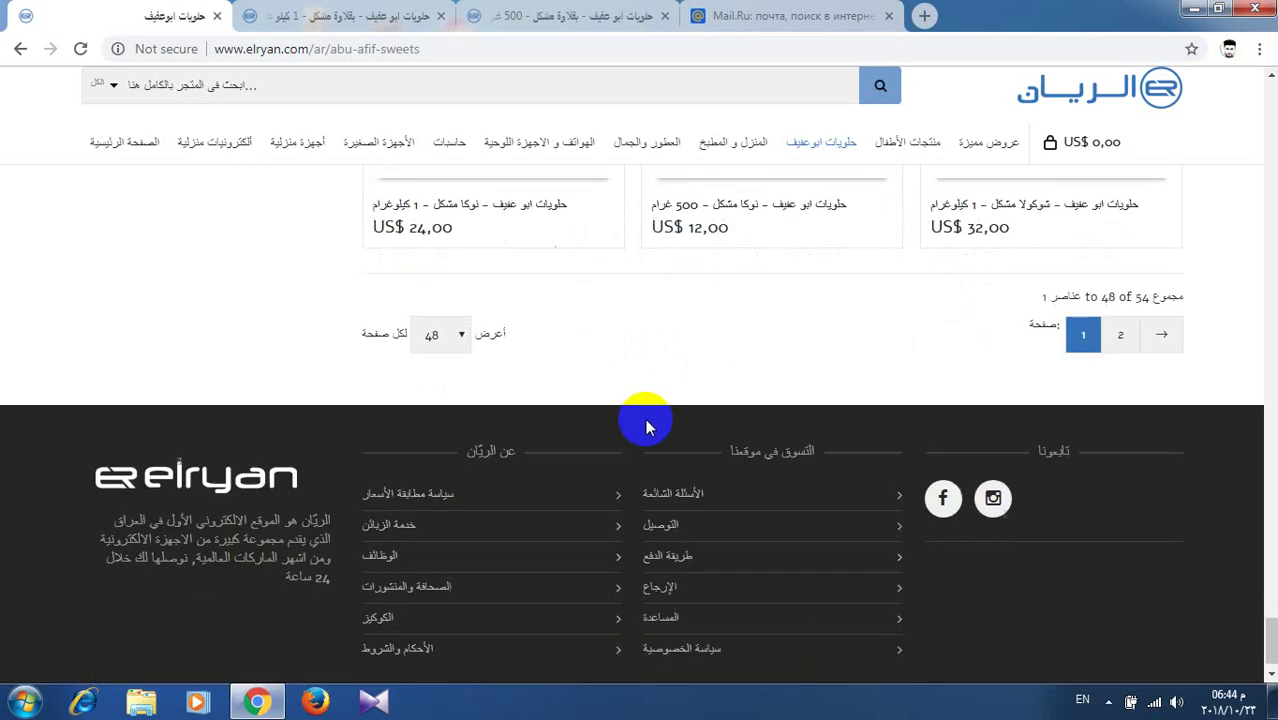
{"action": "scroll", "coordinate": [684, 340], "scroll_direction": "up", "scroll_amount": 5}
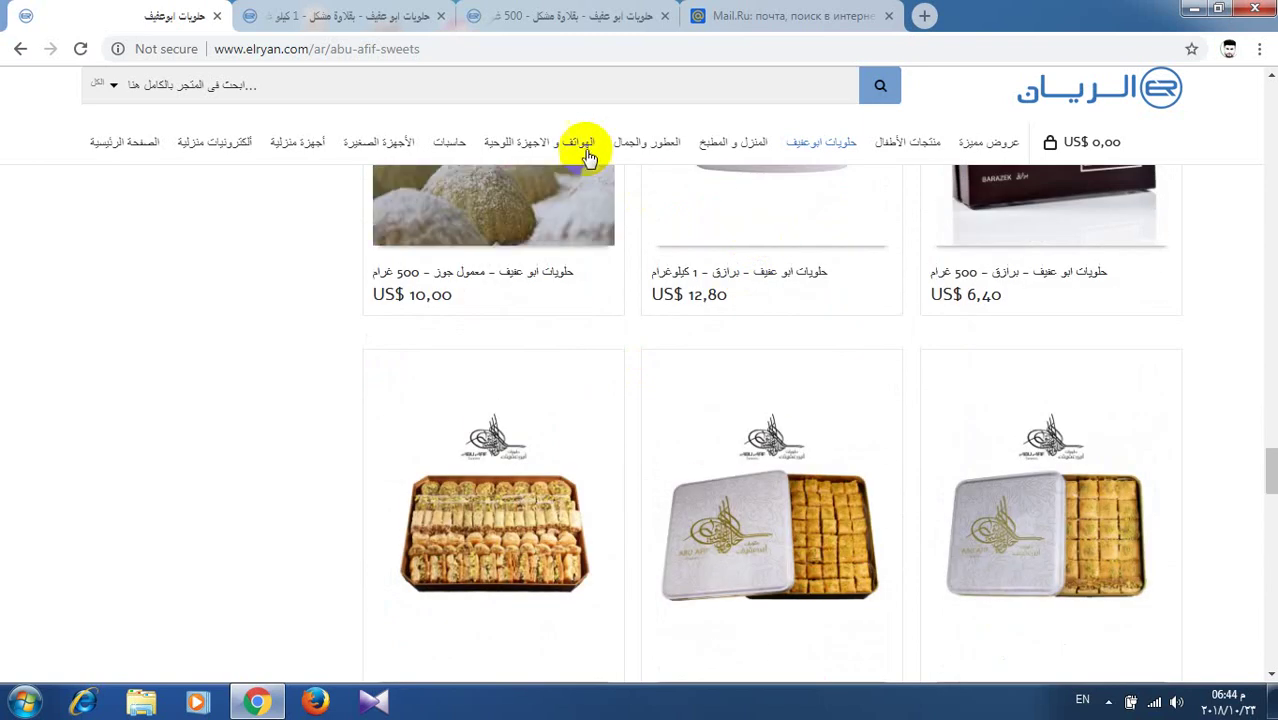
{"action": "left_click", "coordinate": [638, 142]}
Step: Review the 1 kg and 500 g baklava tabs and open the cart from the added-to-cart notice
{"action": "left_click", "coordinate": [340, 9]}
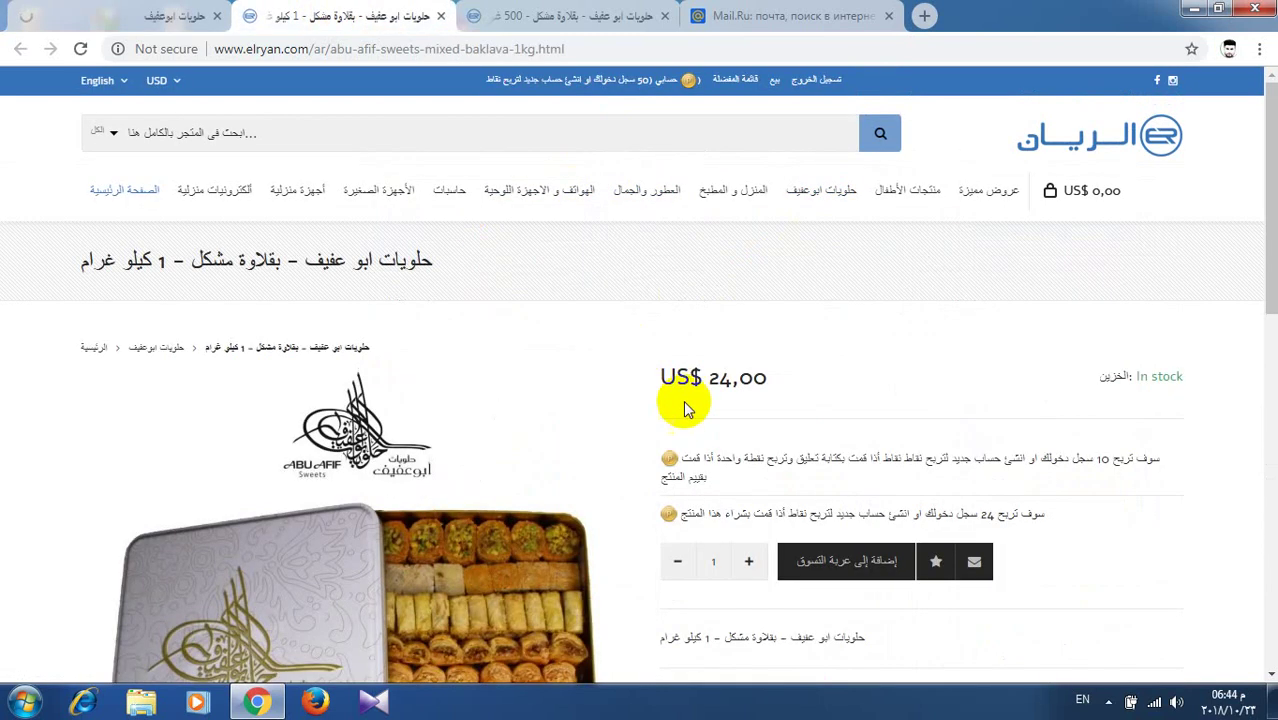
{"action": "scroll", "coordinate": [871, 535], "scroll_direction": "down", "scroll_amount": 5}
{"action": "scroll", "coordinate": [890, 290], "scroll_direction": "up", "scroll_amount": 2}
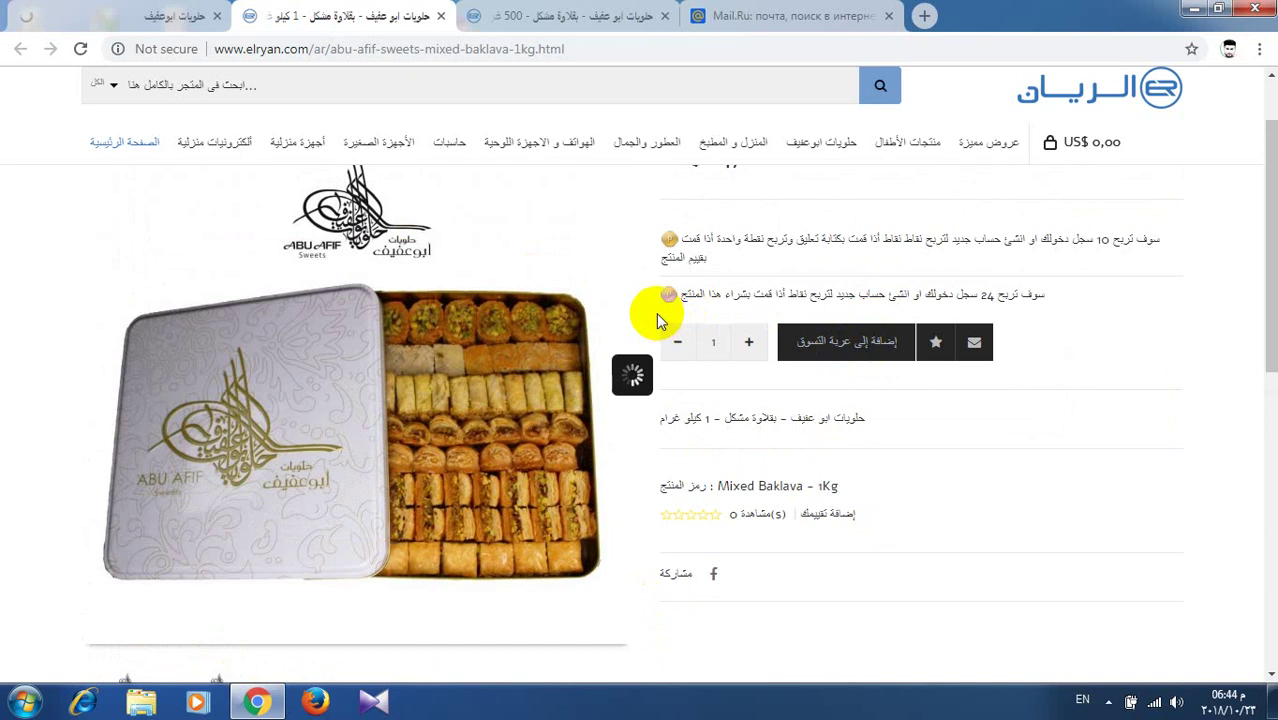
{"action": "left_click", "coordinate": [540, 12]}
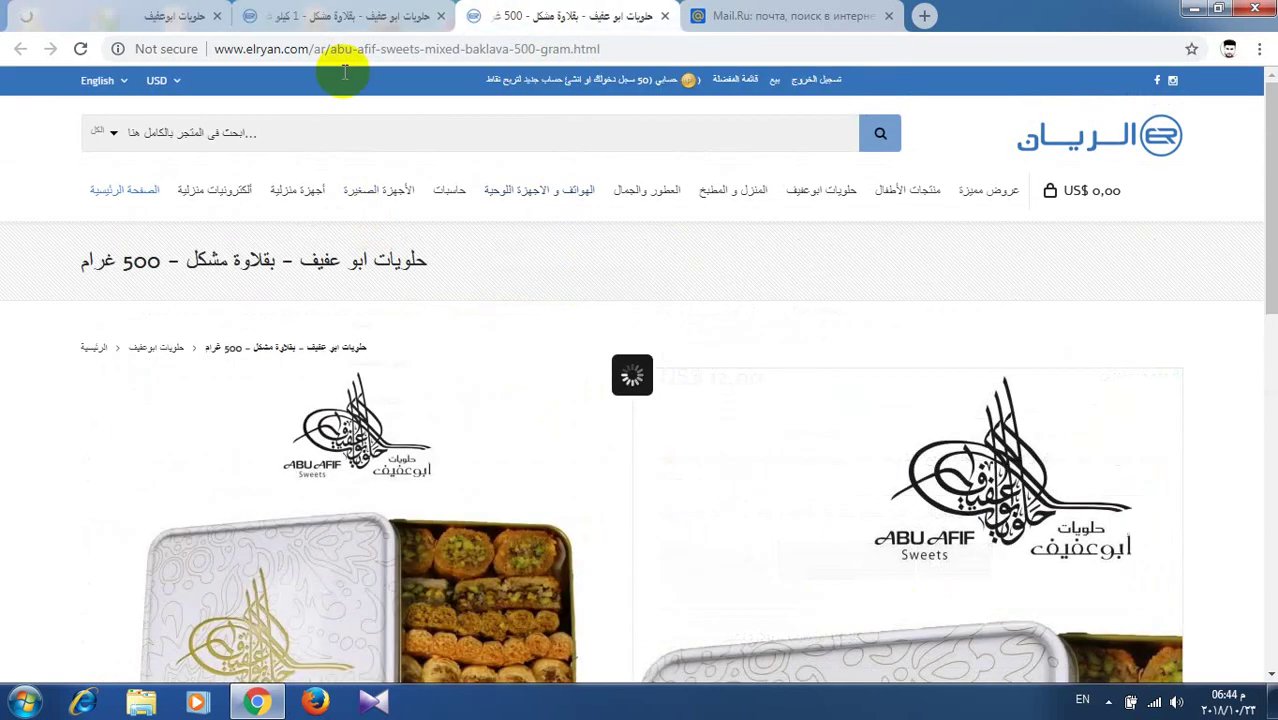
{"action": "left_click", "coordinate": [340, 15]}
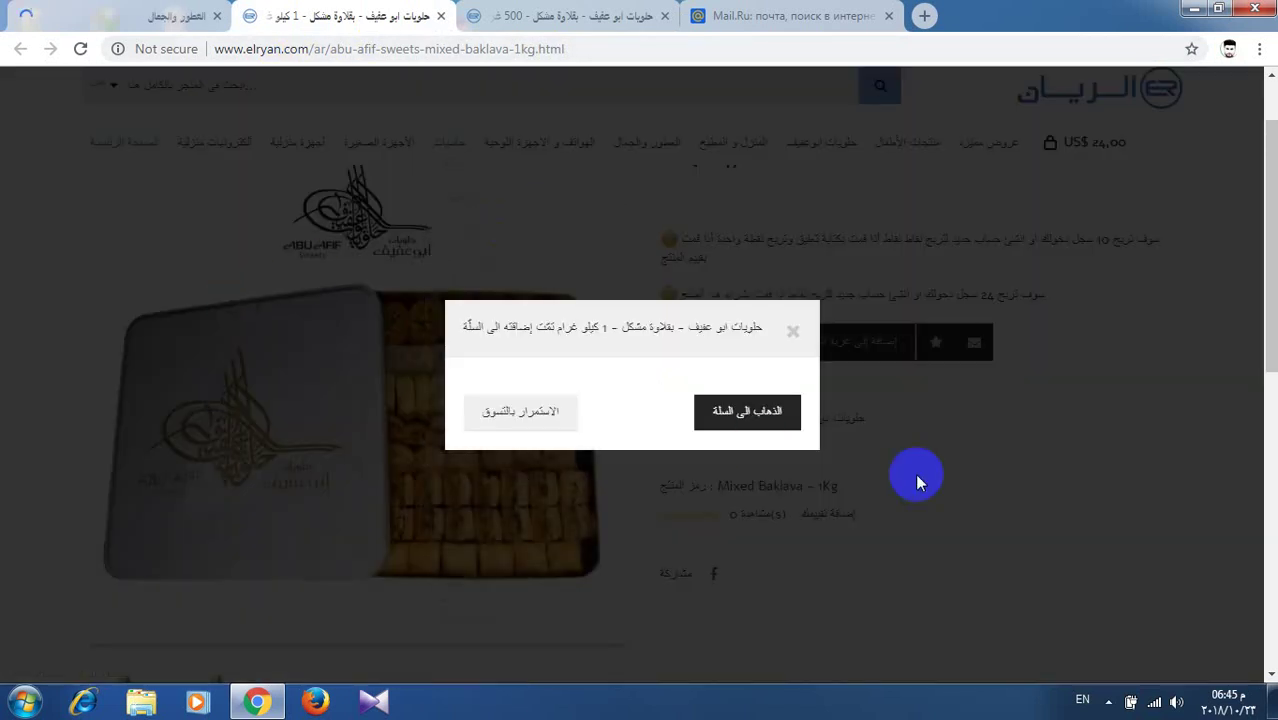
{"action": "left_click", "coordinate": [748, 418]}
Step: Close the cart tab, dismiss the 500 g baklava notice, and return to perfumes and beauty
{"action": "left_click", "coordinate": [557, 30]}
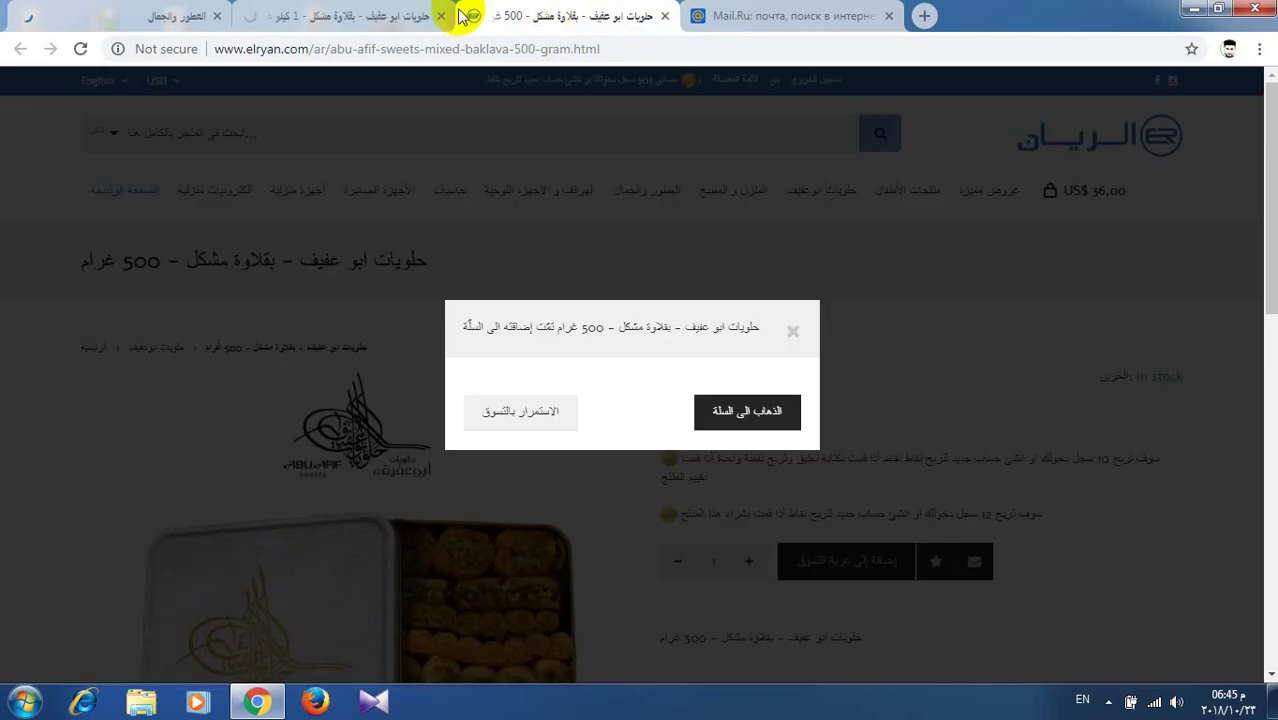
{"action": "left_click", "coordinate": [436, 16]}
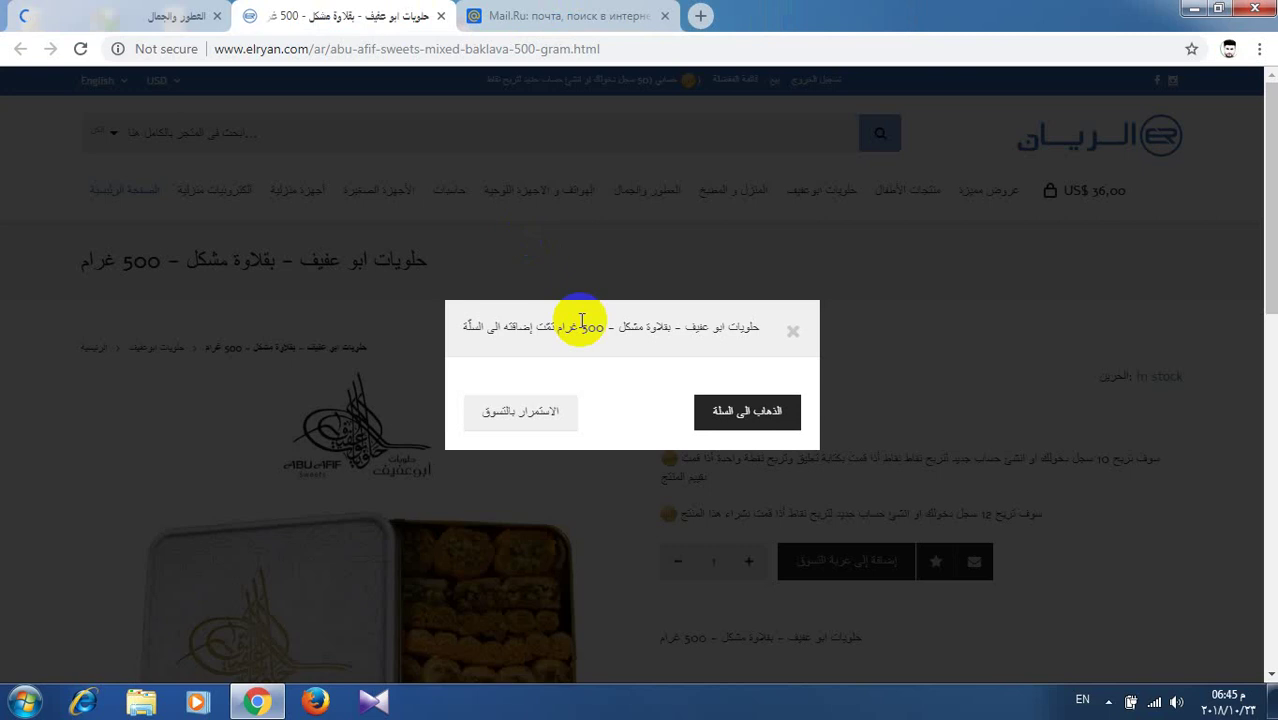
{"action": "left_click", "coordinate": [505, 412]}
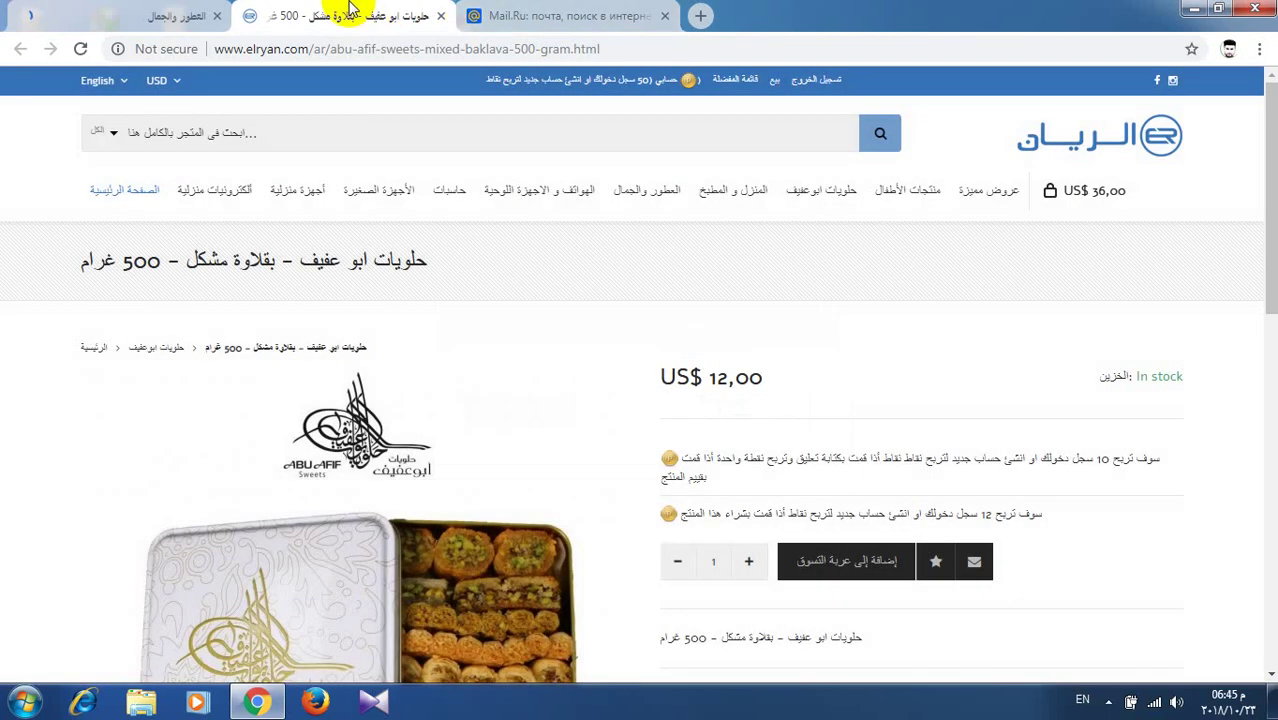
{"action": "left_click", "coordinate": [140, 10]}
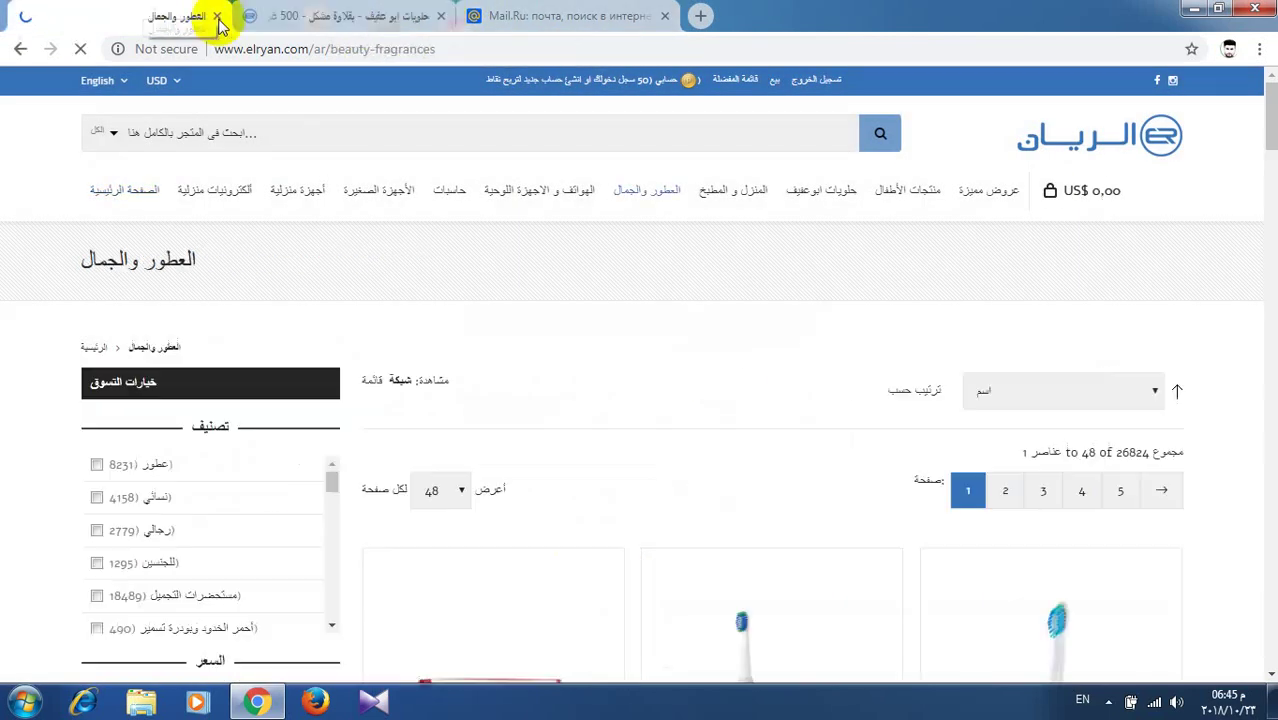
{"action": "scroll", "coordinate": [435, 319], "scroll_direction": "down", "scroll_amount": 4}
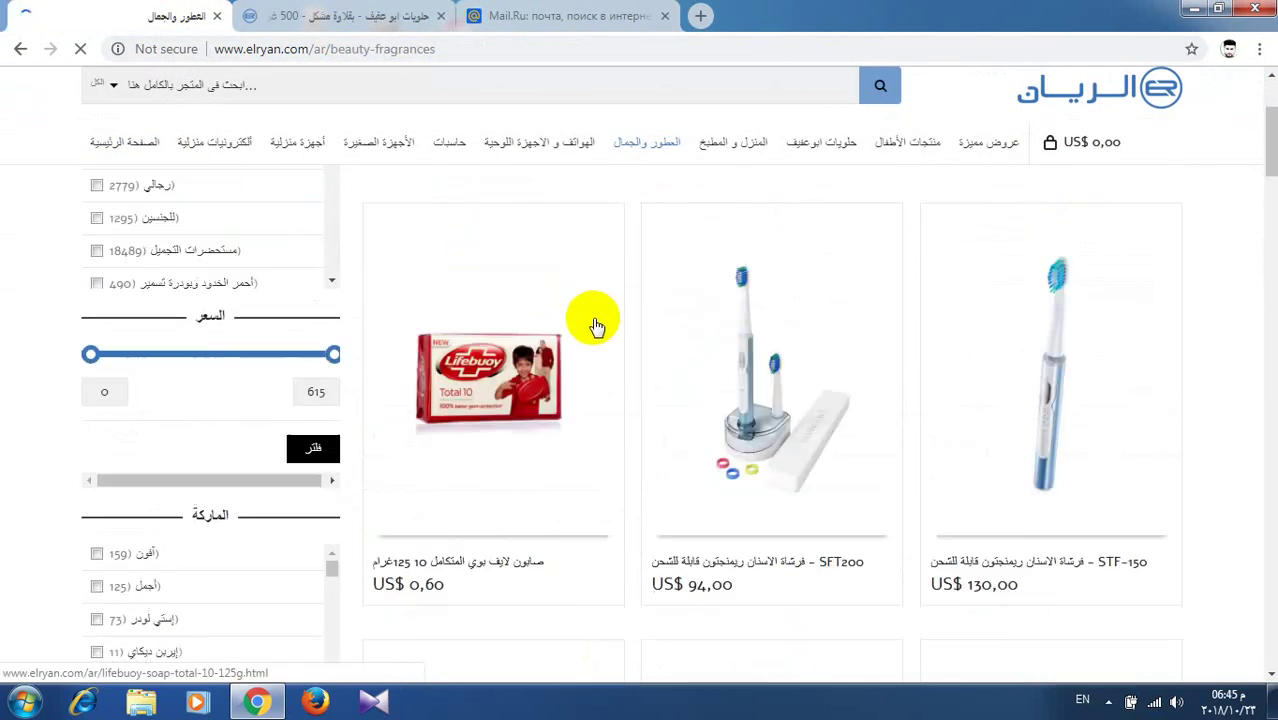
{"action": "scroll", "coordinate": [595, 316], "scroll_direction": "up", "scroll_amount": 4}
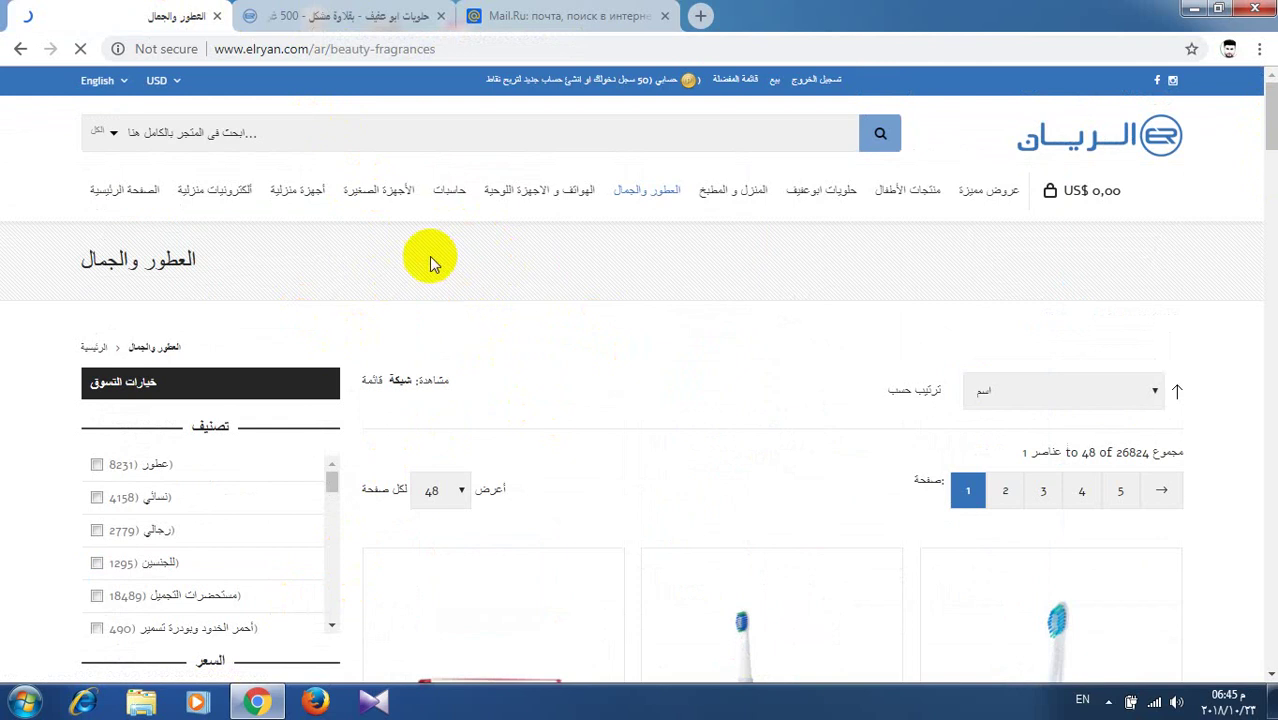
{"action": "left_click", "coordinate": [1110, 701]}
{"action": "left_click", "coordinate": [1108, 612]}
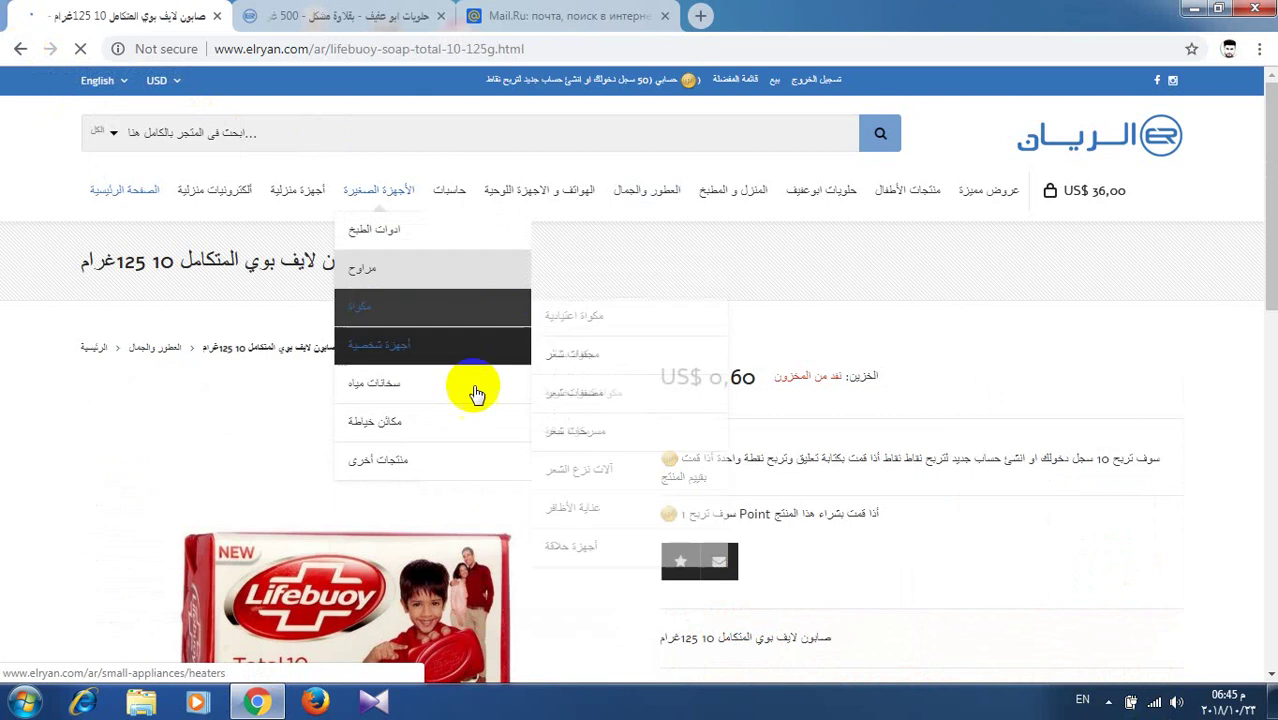
{"action": "scroll", "coordinate": [220, 447], "scroll_direction": "down", "scroll_amount": 3}
{"action": "scroll", "coordinate": [60, 300], "scroll_direction": "up", "scroll_amount": 1}
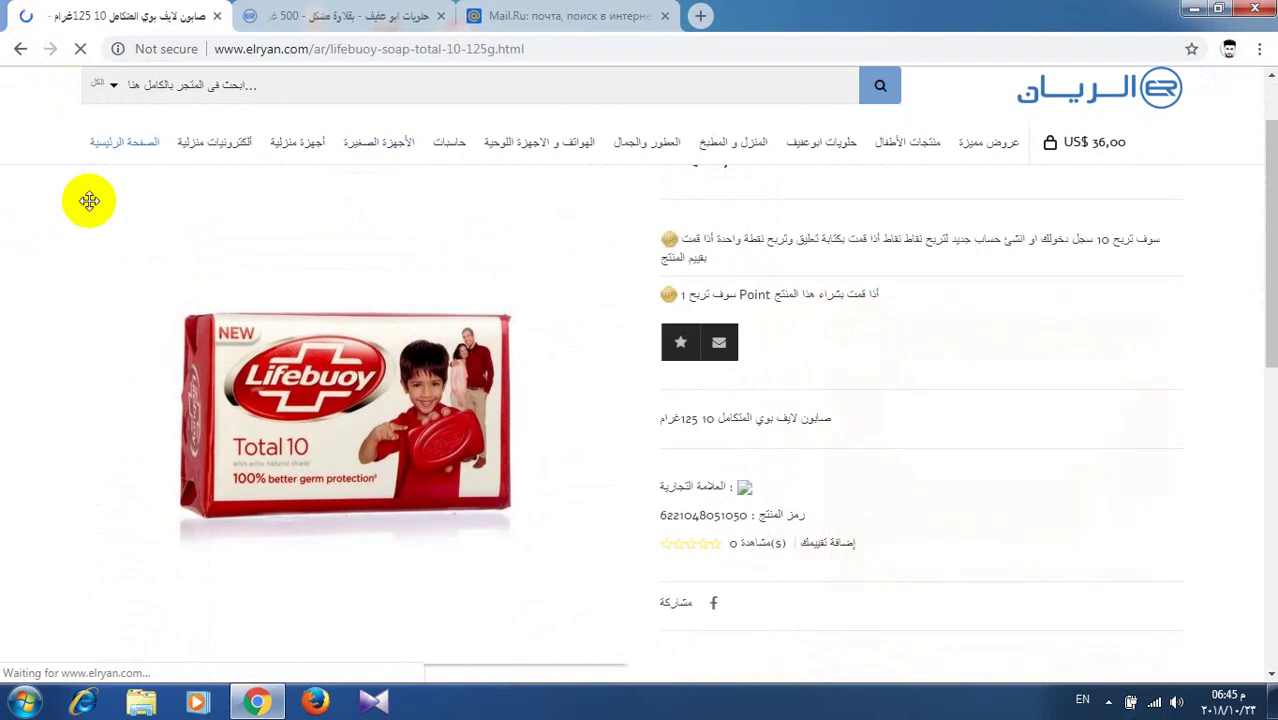
{"action": "scroll", "coordinate": [520, 330], "scroll_direction": "down", "scroll_amount": 5}
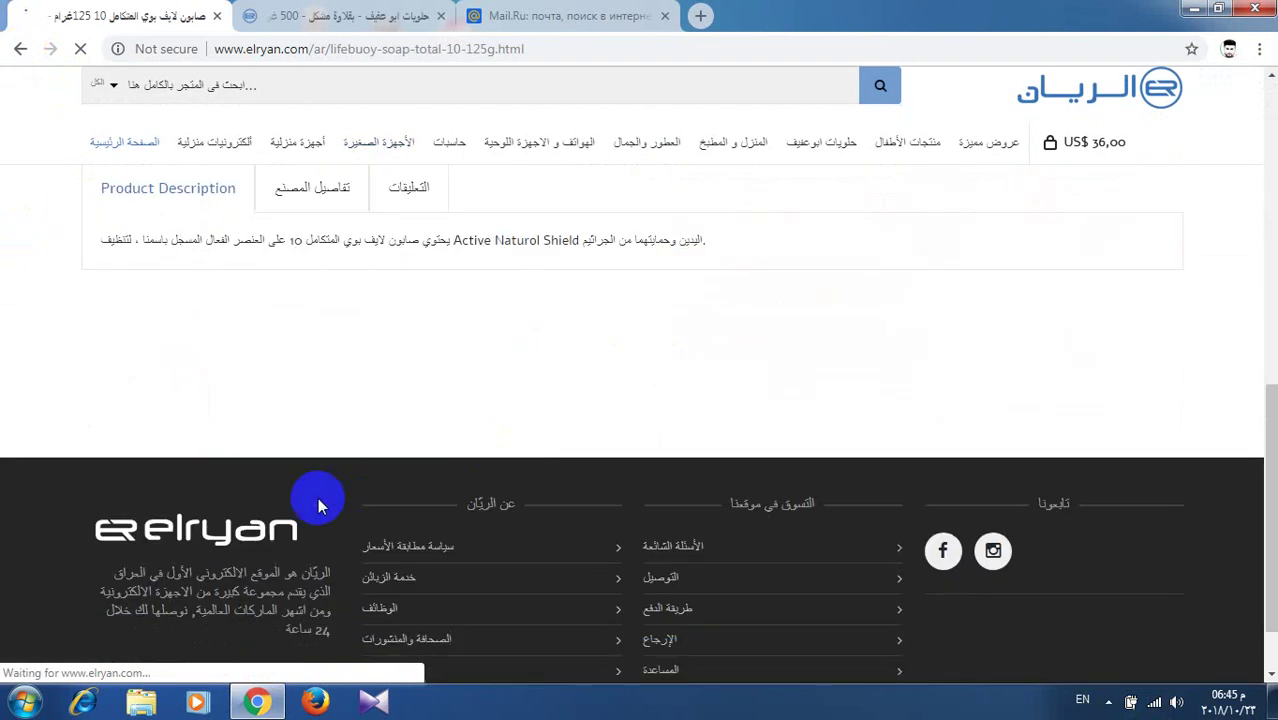
{"action": "scroll", "coordinate": [2, 220], "scroll_direction": "up", "scroll_amount": 3}
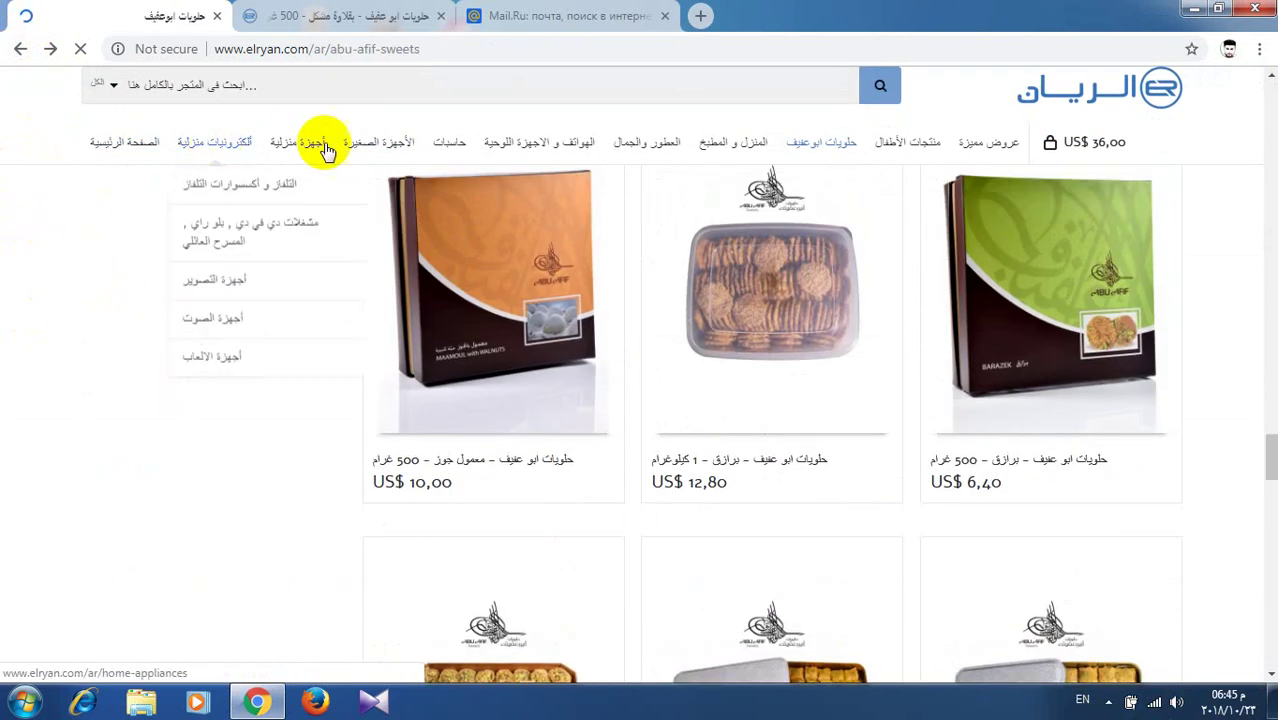
{"action": "mouse_move", "coordinate": [659, 155]}
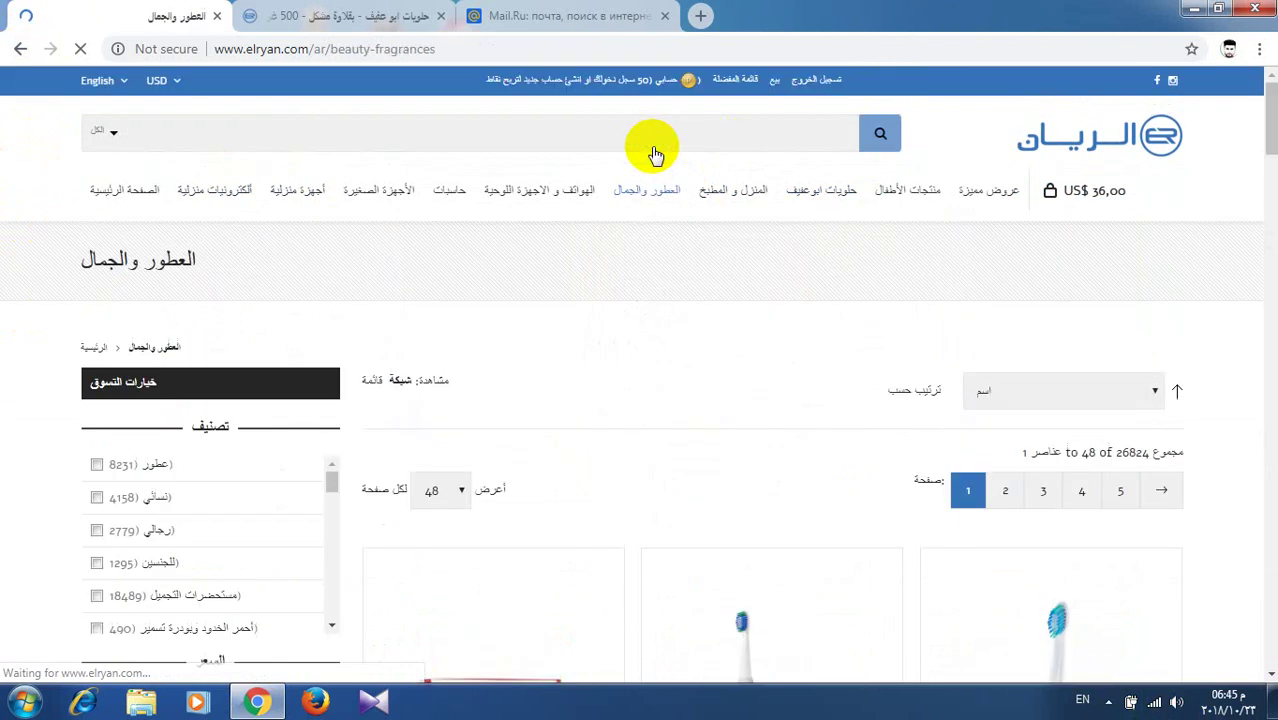
{"action": "scroll", "coordinate": [343, 268], "scroll_direction": "down", "scroll_amount": 3}
{"action": "scroll", "coordinate": [235, 335], "scroll_direction": "down", "scroll_amount": 10}
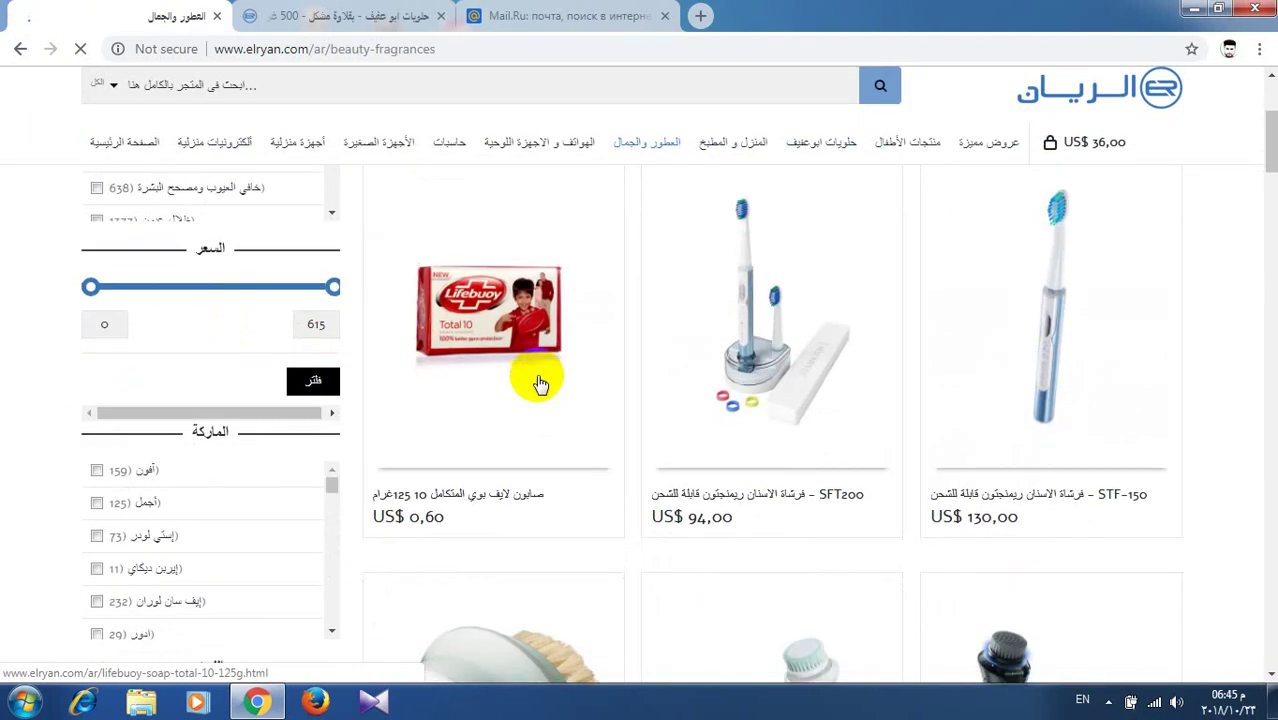
{"action": "scroll", "coordinate": [226, 339], "scroll_direction": "up", "scroll_amount": 8}
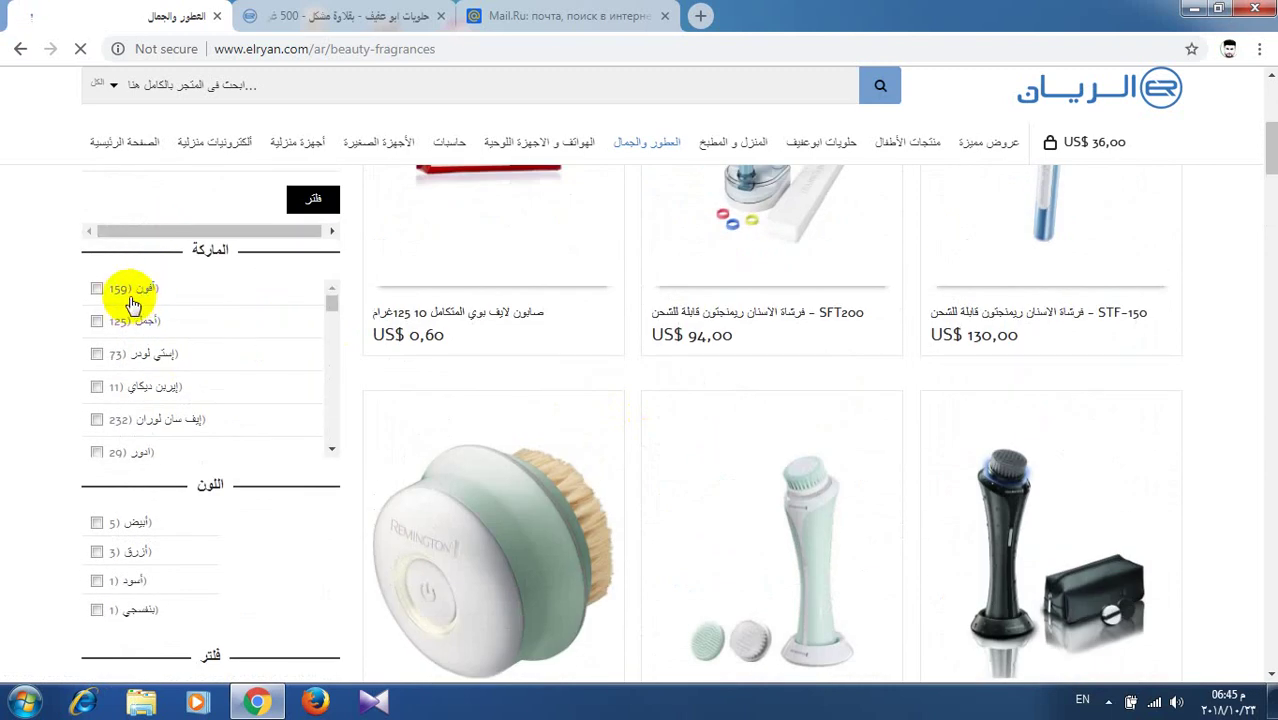
{"action": "scroll", "coordinate": [133, 304], "scroll_direction": "up", "scroll_amount": 6}
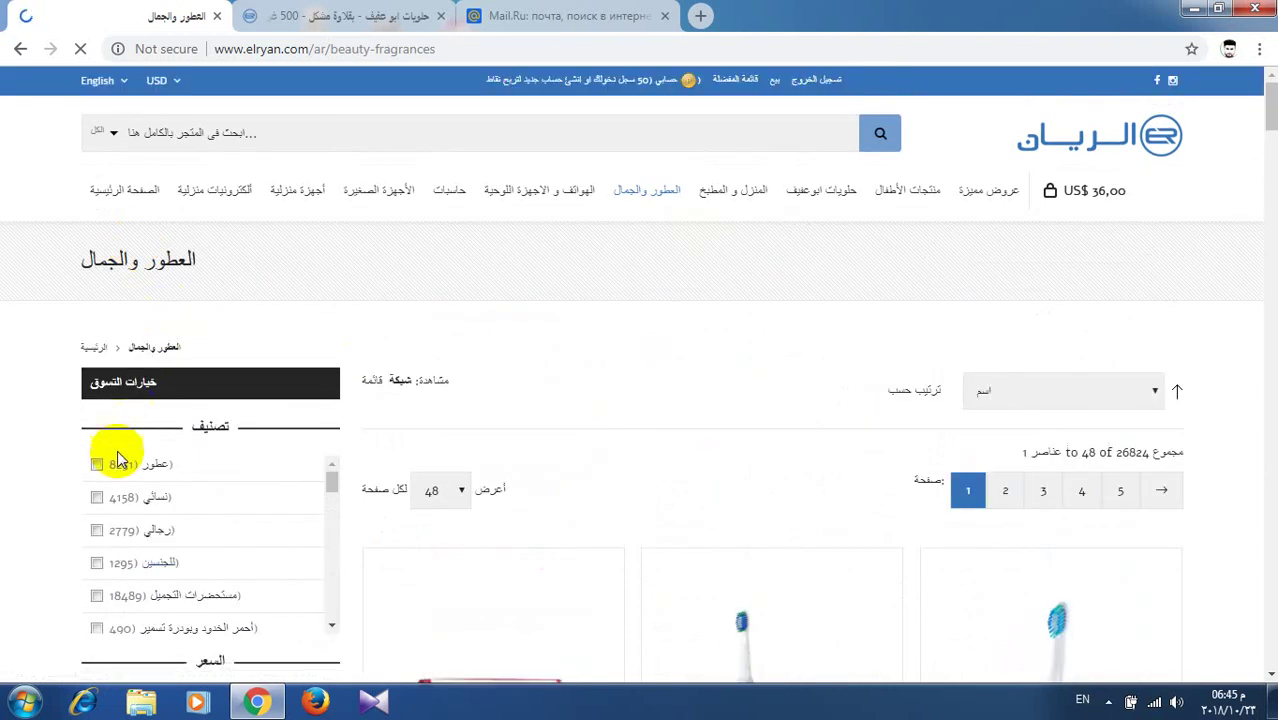
Step: Filter the perfumes and beauty listing to رجالي (men's) and scroll through the fragrances
{"action": "left_click", "coordinate": [98, 535]}
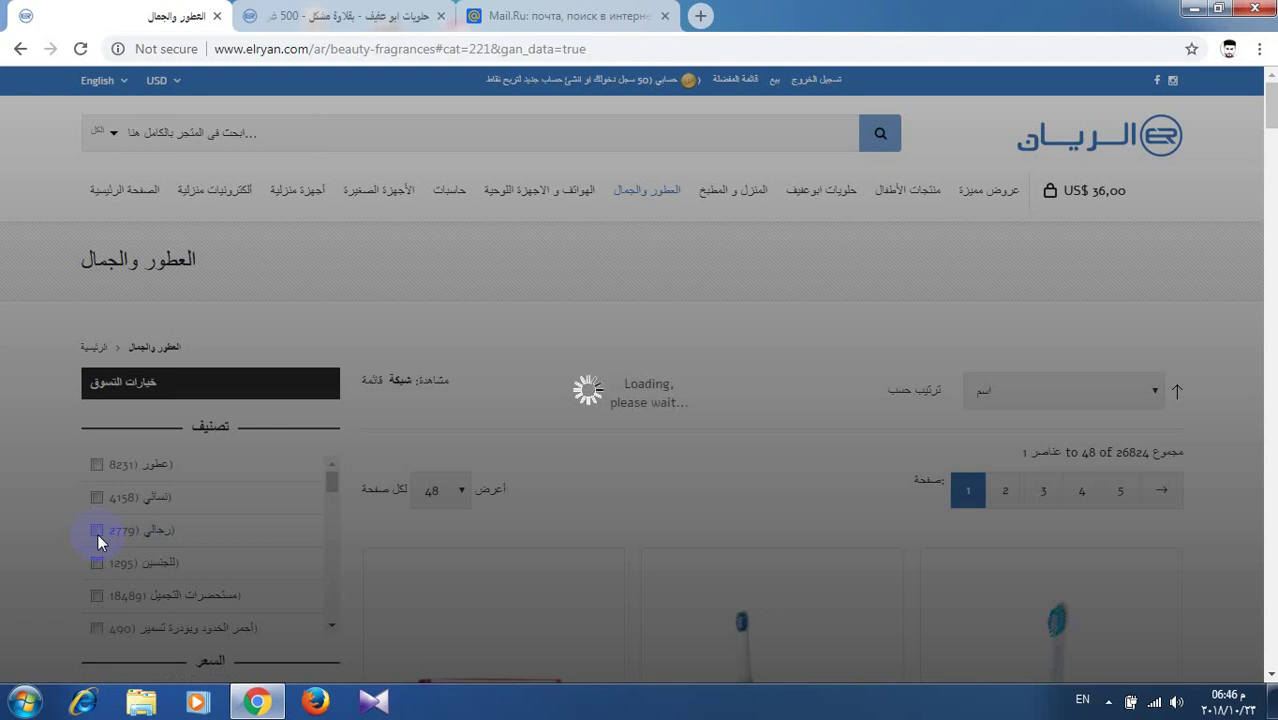
{"action": "scroll", "coordinate": [565, 366], "scroll_direction": "down", "scroll_amount": 1}
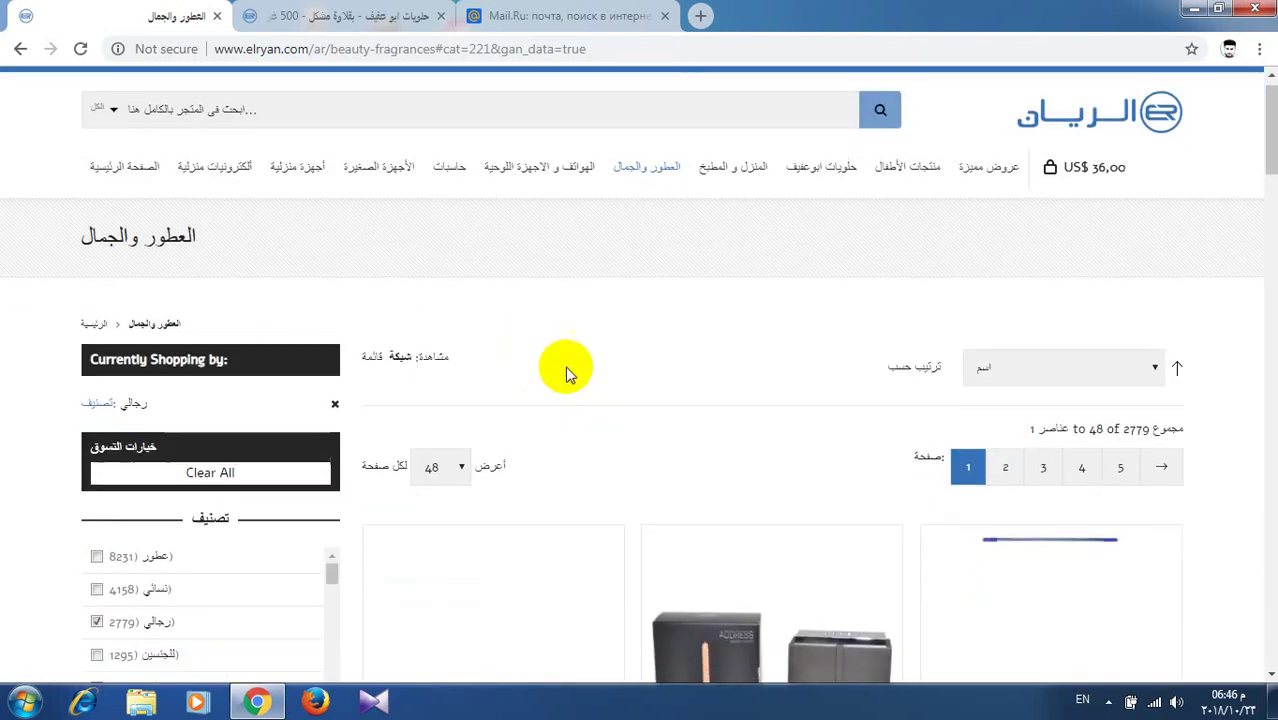
{"action": "scroll", "coordinate": [565, 366], "scroll_direction": "down", "scroll_amount": 10}
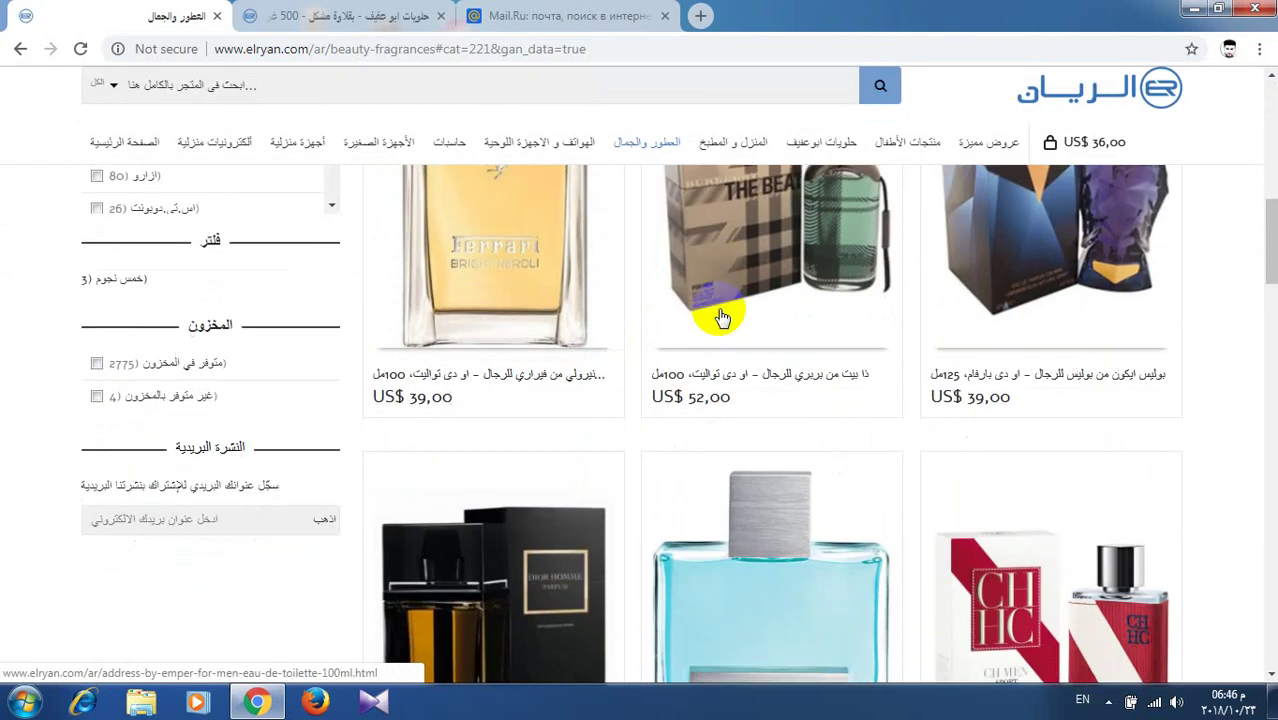
{"action": "scroll", "coordinate": [722, 318], "scroll_direction": "down", "scroll_amount": 6}
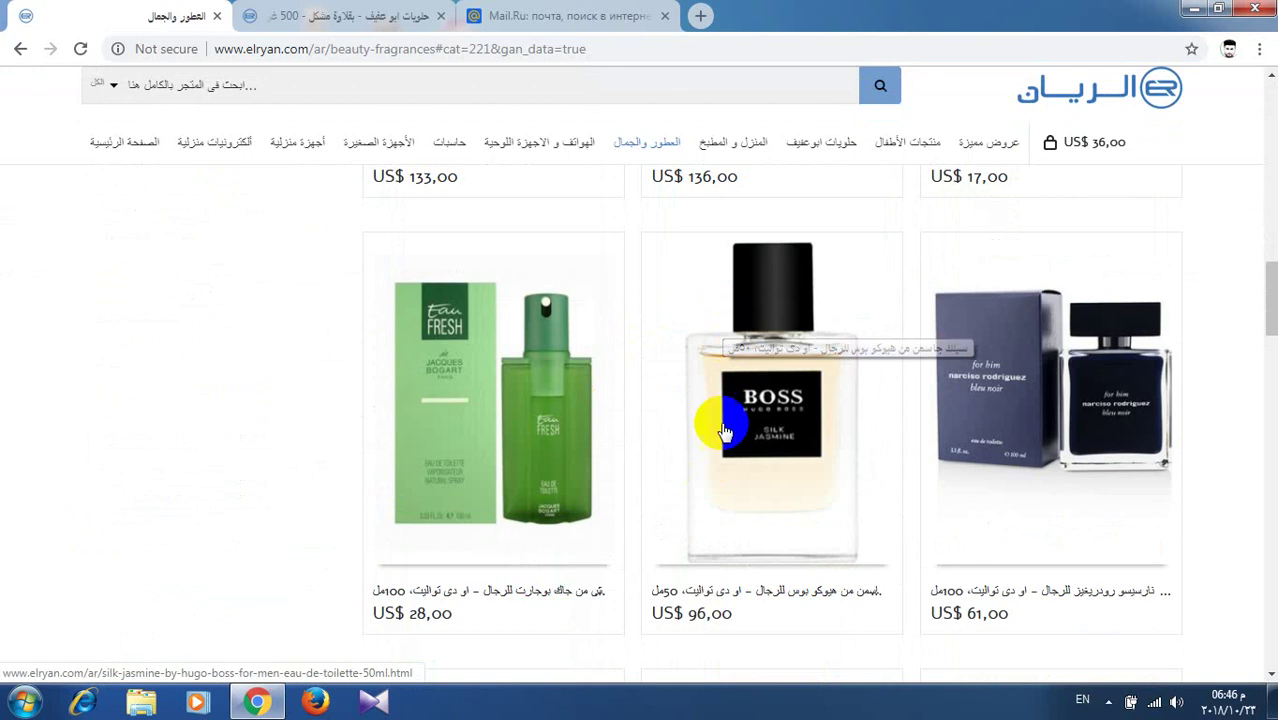
{"action": "scroll", "coordinate": [725, 432], "scroll_direction": "down", "scroll_amount": 10}
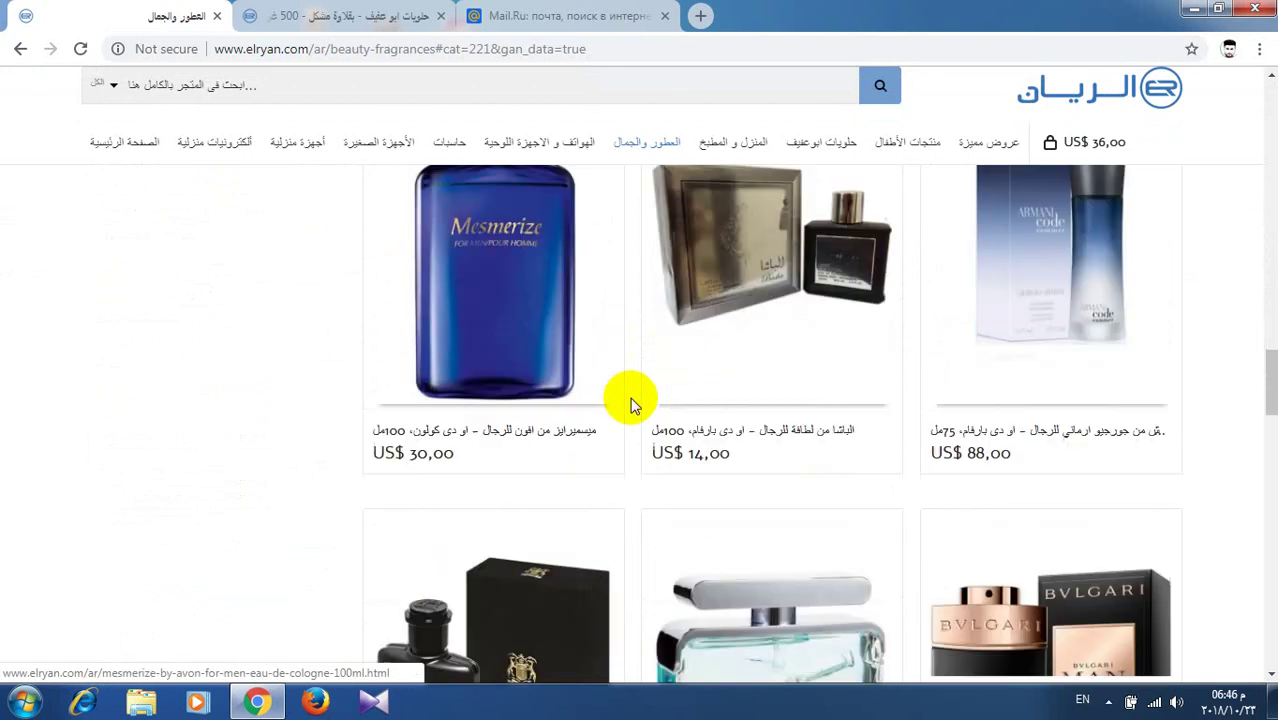
{"action": "scroll", "coordinate": [631, 404], "scroll_direction": "down", "scroll_amount": 8}
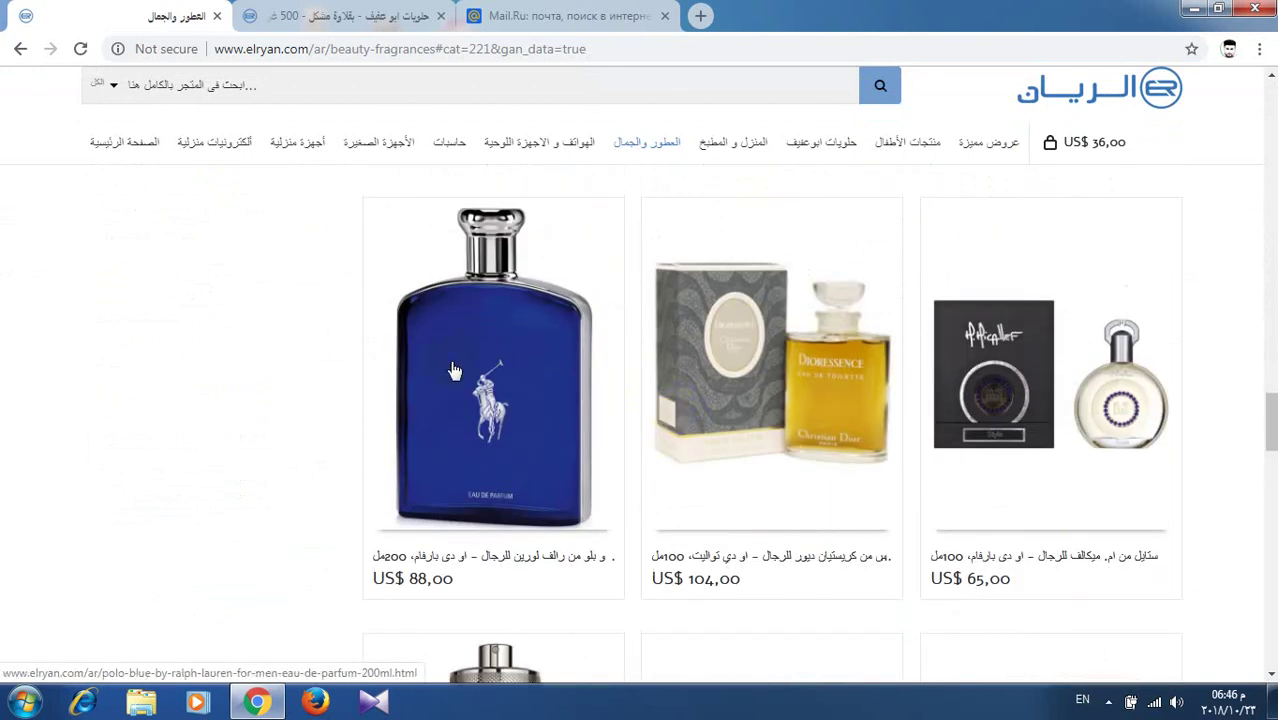
{"action": "scroll", "coordinate": [451, 380], "scroll_direction": "down", "scroll_amount": 5}
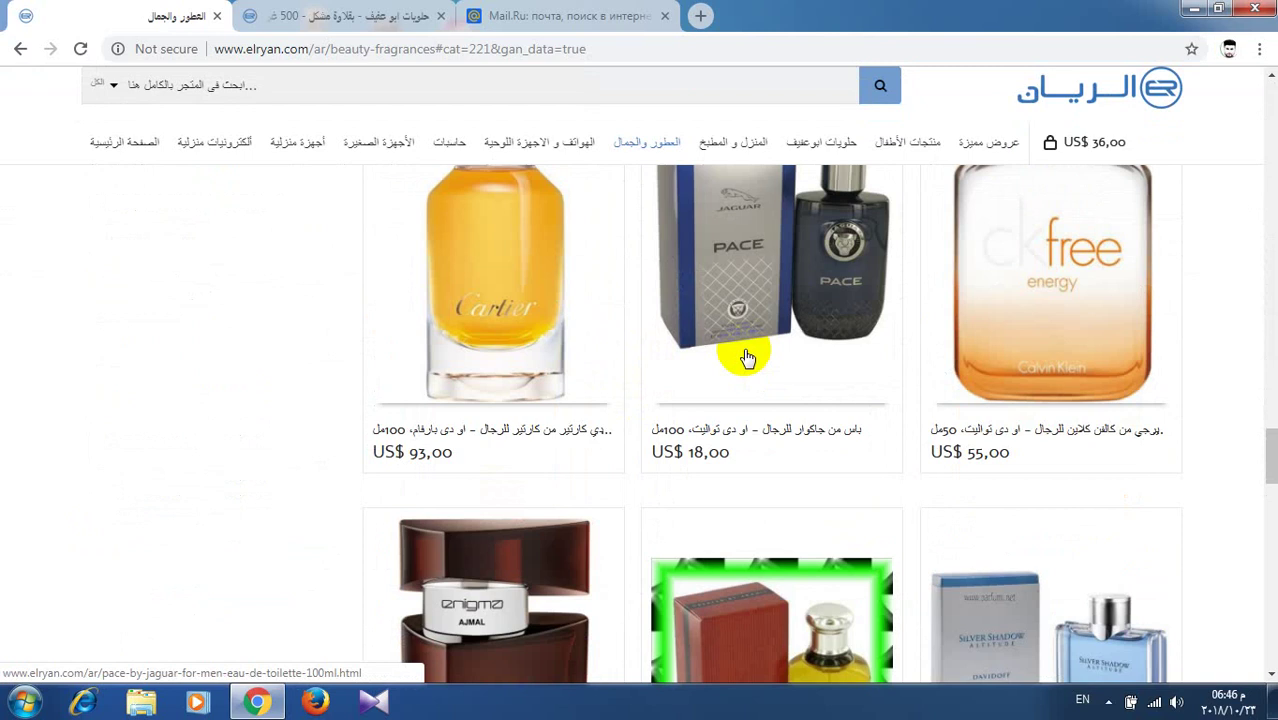
{"action": "scroll", "coordinate": [740, 356], "scroll_direction": "down", "scroll_amount": 7}
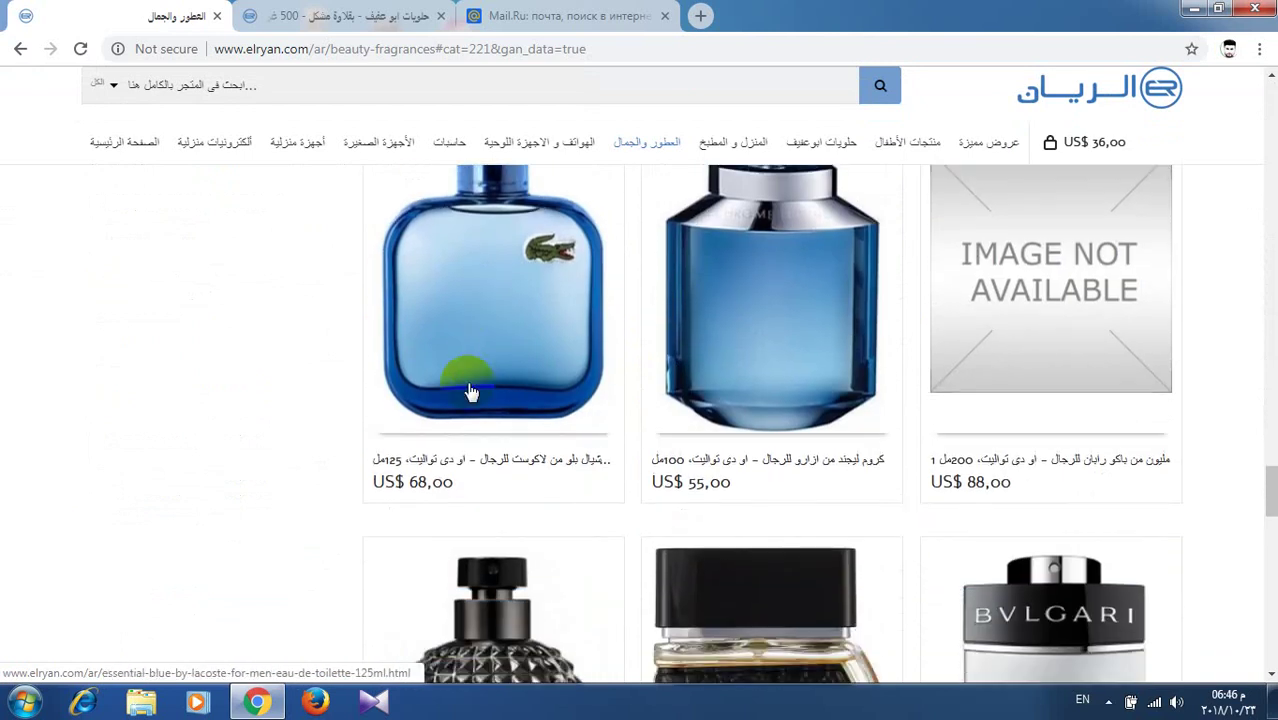
{"action": "scroll", "coordinate": [472, 392], "scroll_direction": "down", "scroll_amount": 3}
{"action": "scroll", "coordinate": [385, 357], "scroll_direction": "up", "scroll_amount": 14}
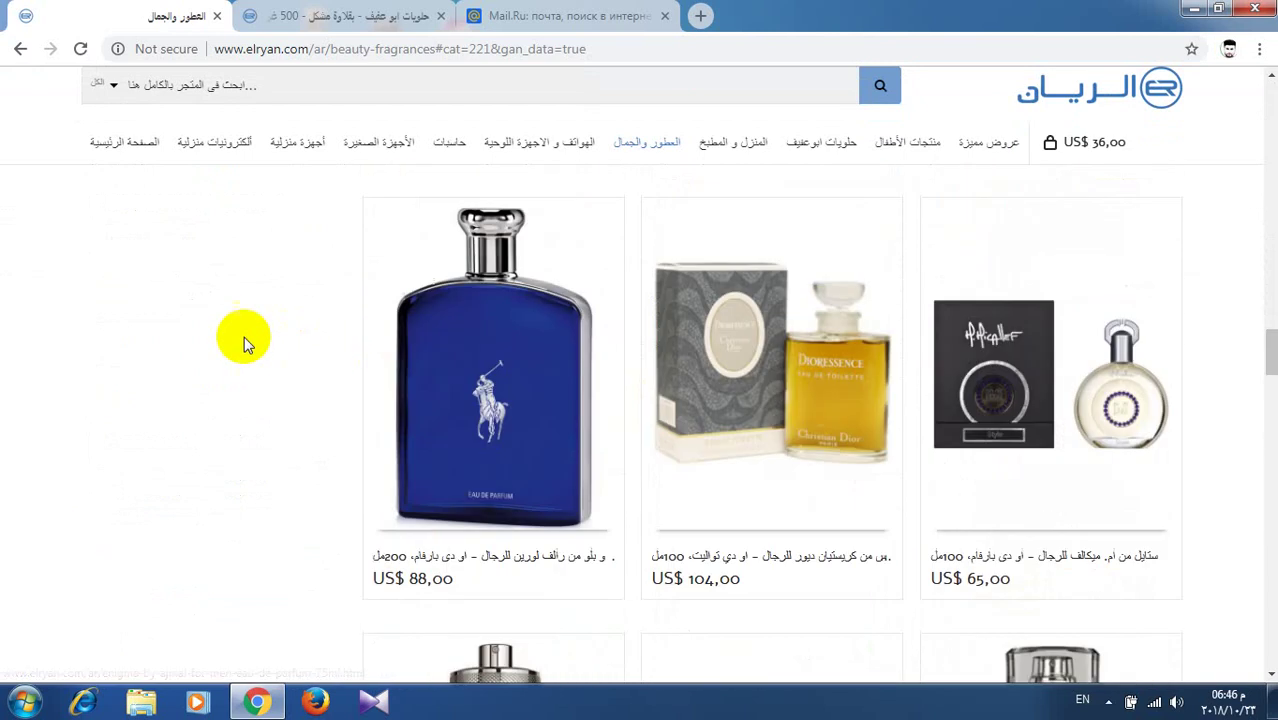
{"action": "scroll", "coordinate": [244, 336], "scroll_direction": "down", "scroll_amount": 15}
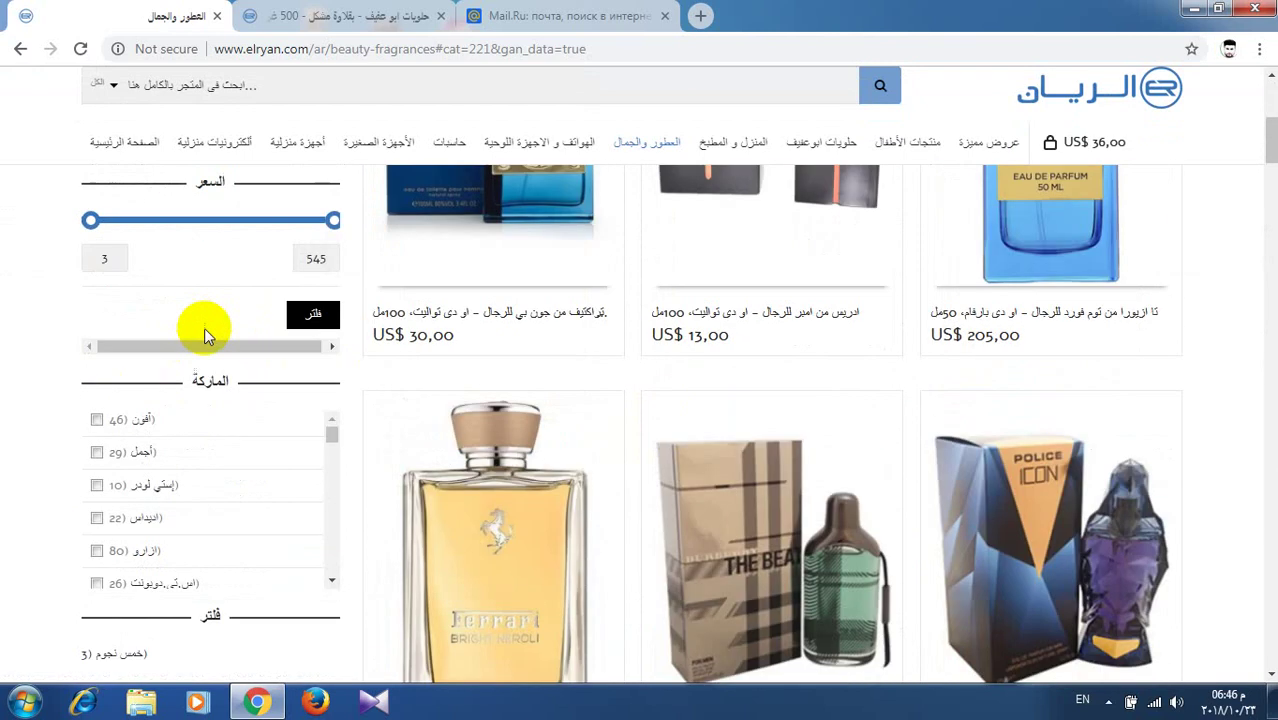
{"action": "scroll", "coordinate": [204, 327], "scroll_direction": "down", "scroll_amount": 3}
{"action": "scroll", "coordinate": [209, 443], "scroll_direction": "up", "scroll_amount": 4}
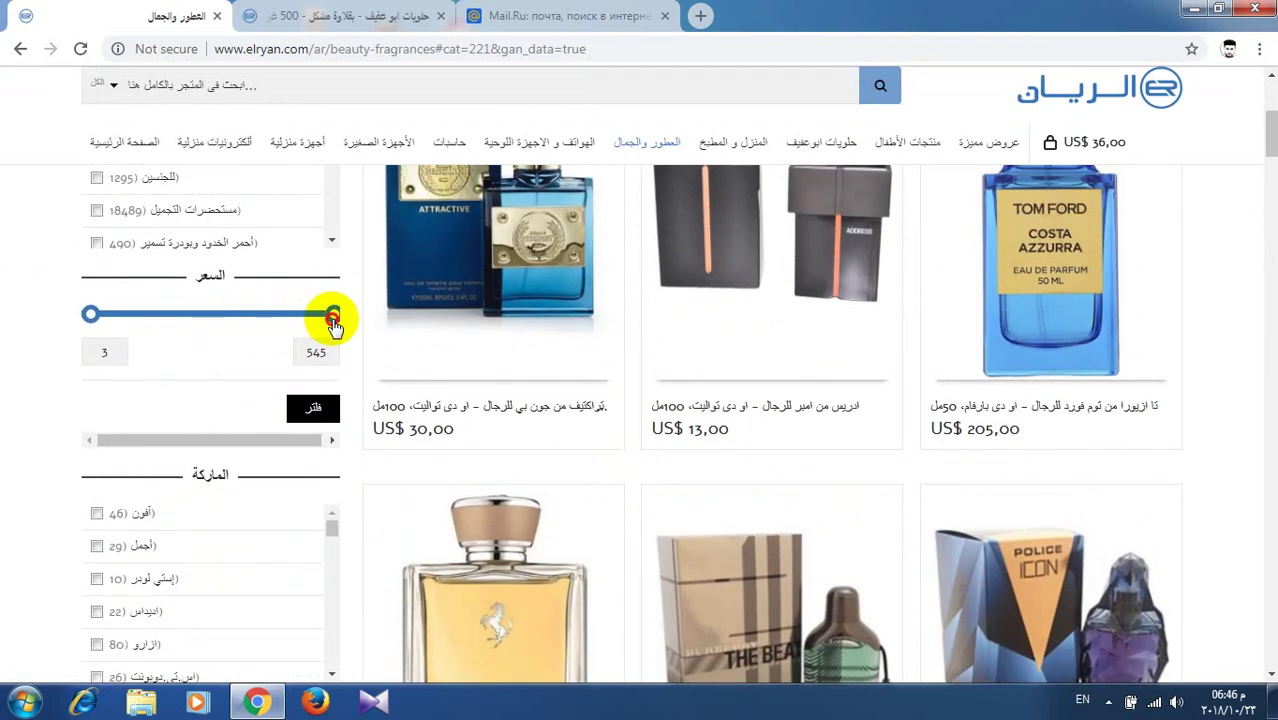
Step: Narrow the price slider to about US$ 3–69 and scan the filtered perfumes
{"action": "left_click_drag", "start_coordinate": [334, 322], "coordinate": [243, 327]}
{"action": "left_click_drag", "start_coordinate": [118, 346], "coordinate": [119, 314]}
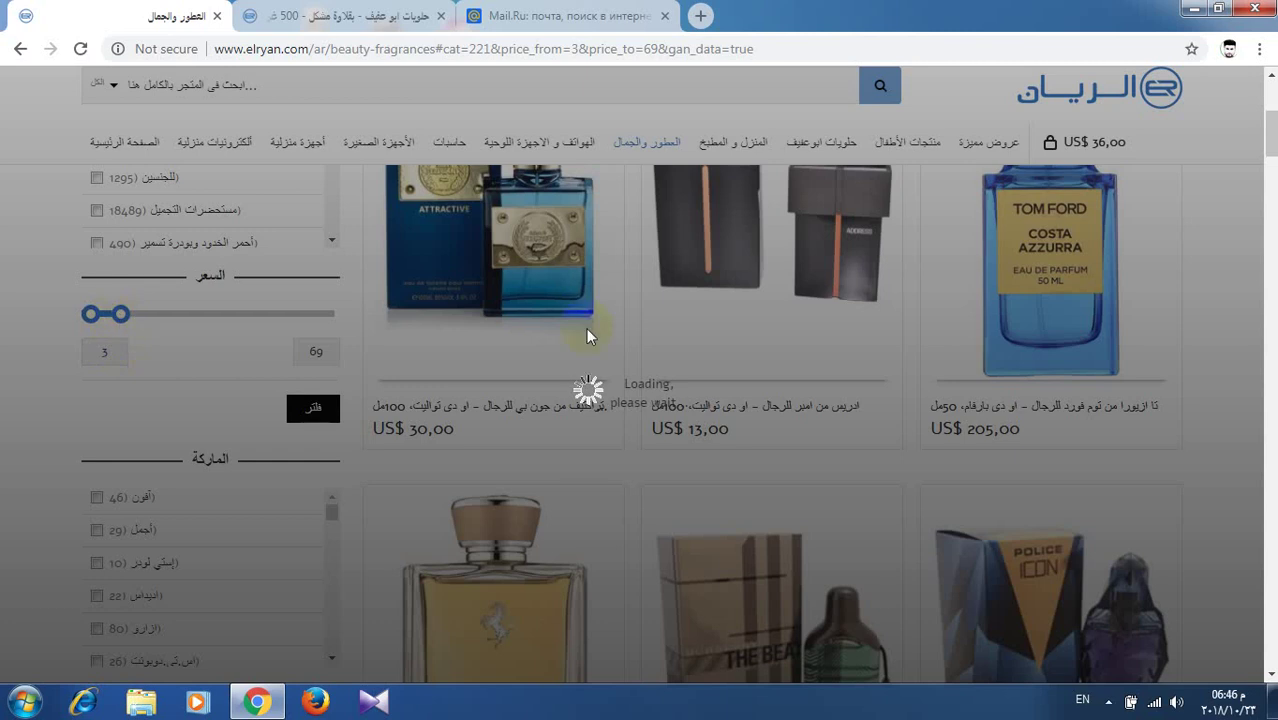
{"action": "scroll", "coordinate": [600, 320], "scroll_direction": "up", "scroll_amount": 6}
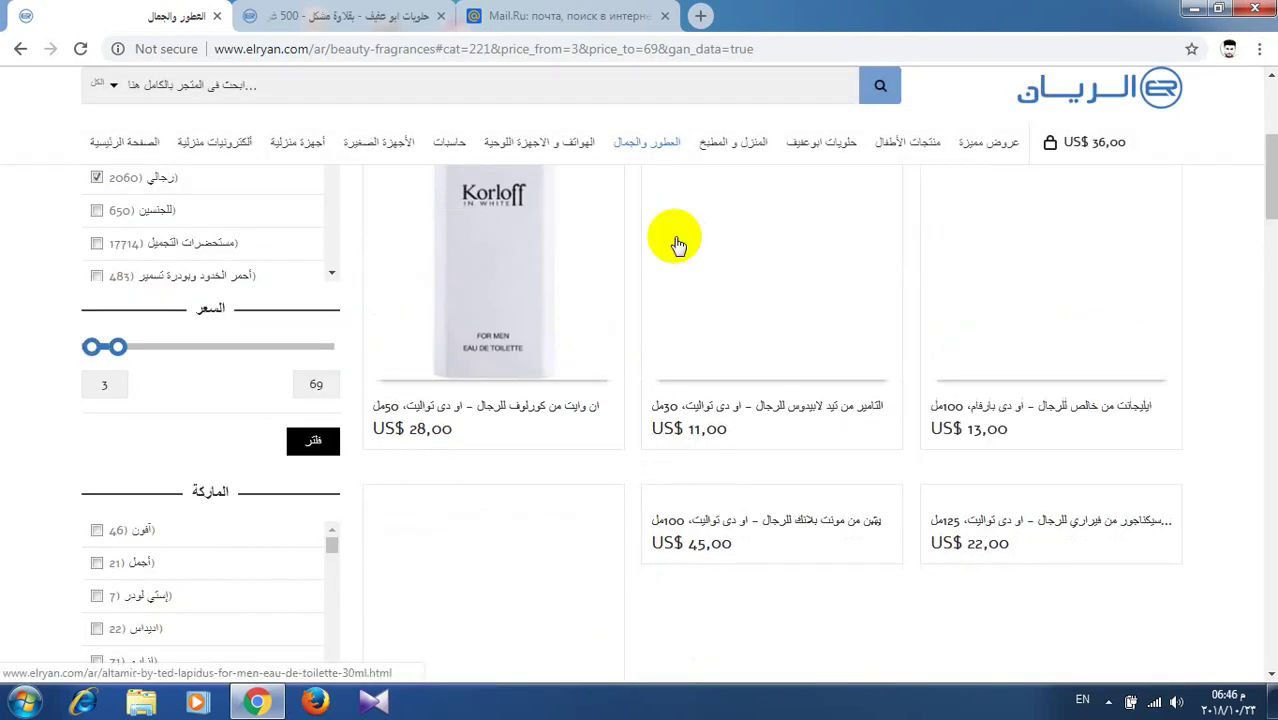
{"action": "scroll", "coordinate": [1007, 393], "scroll_direction": "up", "scroll_amount": 3}
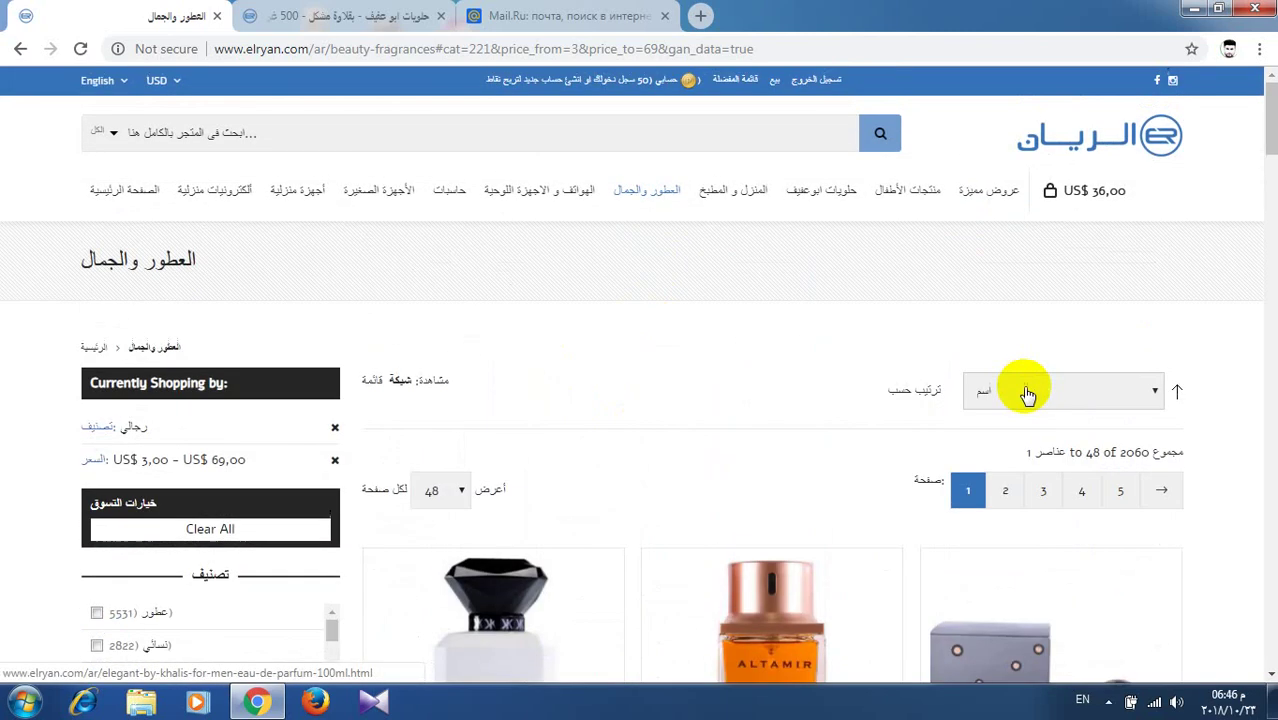
{"action": "scroll", "coordinate": [1021, 391], "scroll_direction": "down", "scroll_amount": 8}
{"action": "scroll", "coordinate": [588, 330], "scroll_direction": "down", "scroll_amount": 3}
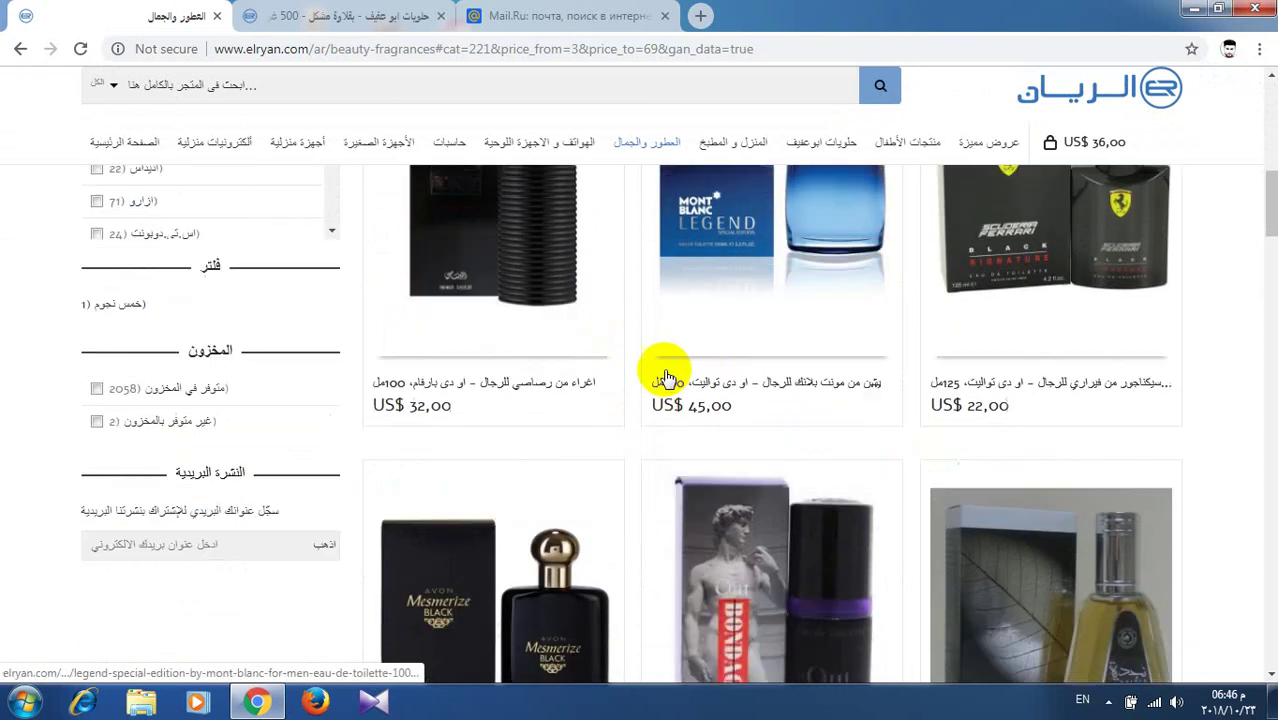
{"action": "scroll", "coordinate": [494, 437], "scroll_direction": "down", "scroll_amount": 3}
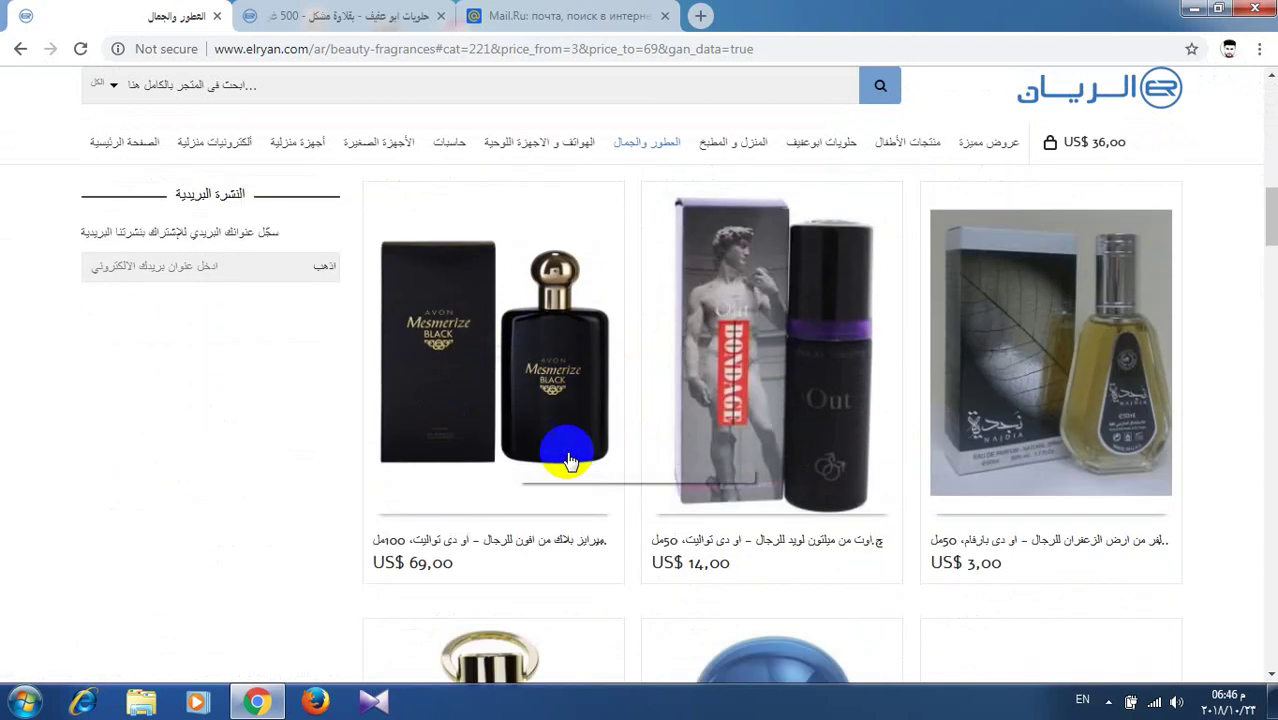
{"action": "scroll", "coordinate": [850, 520], "scroll_direction": "down", "scroll_amount": 3}
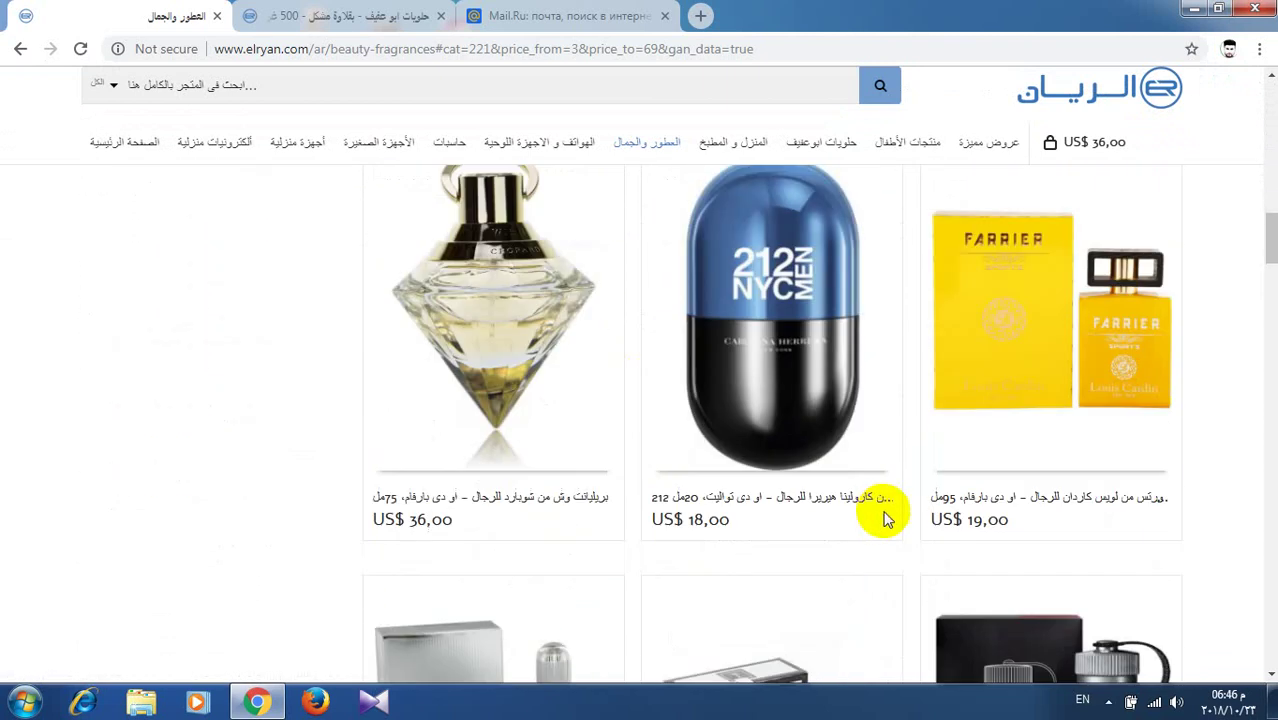
{"action": "scroll", "coordinate": [275, 400], "scroll_direction": "up", "scroll_amount": 6}
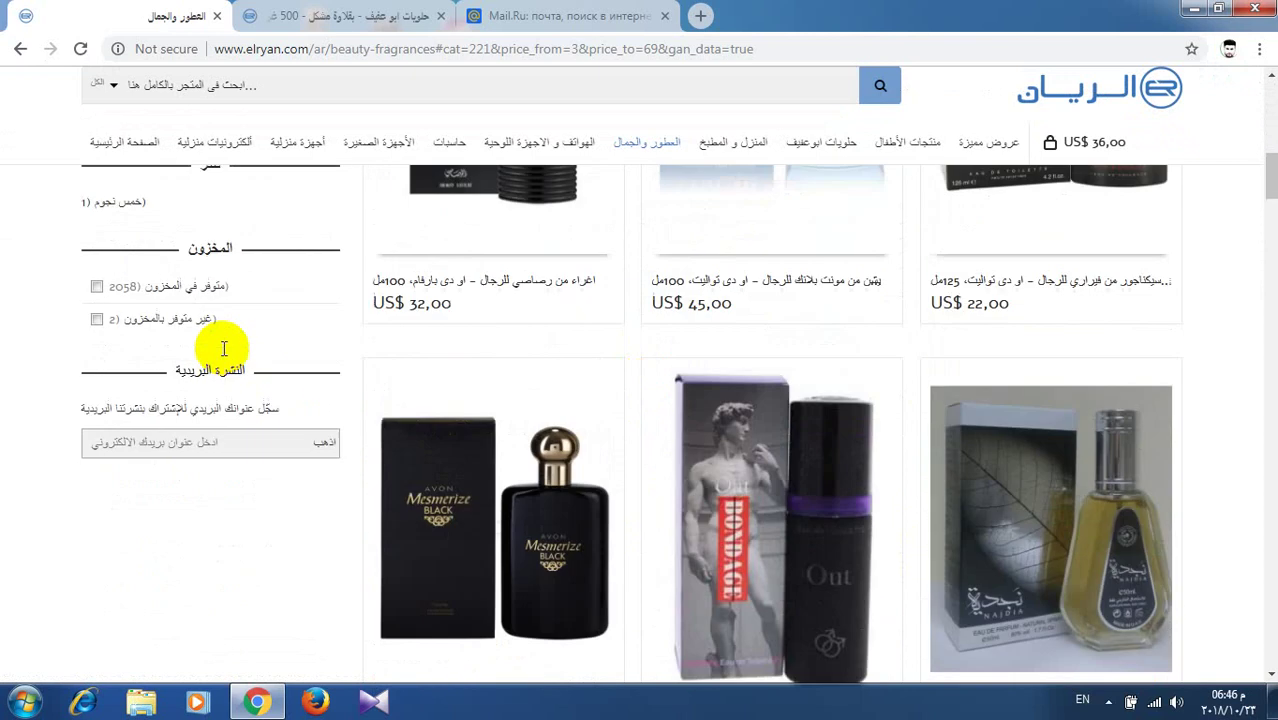
{"action": "scroll", "coordinate": [258, 340], "scroll_direction": "up", "scroll_amount": 4}
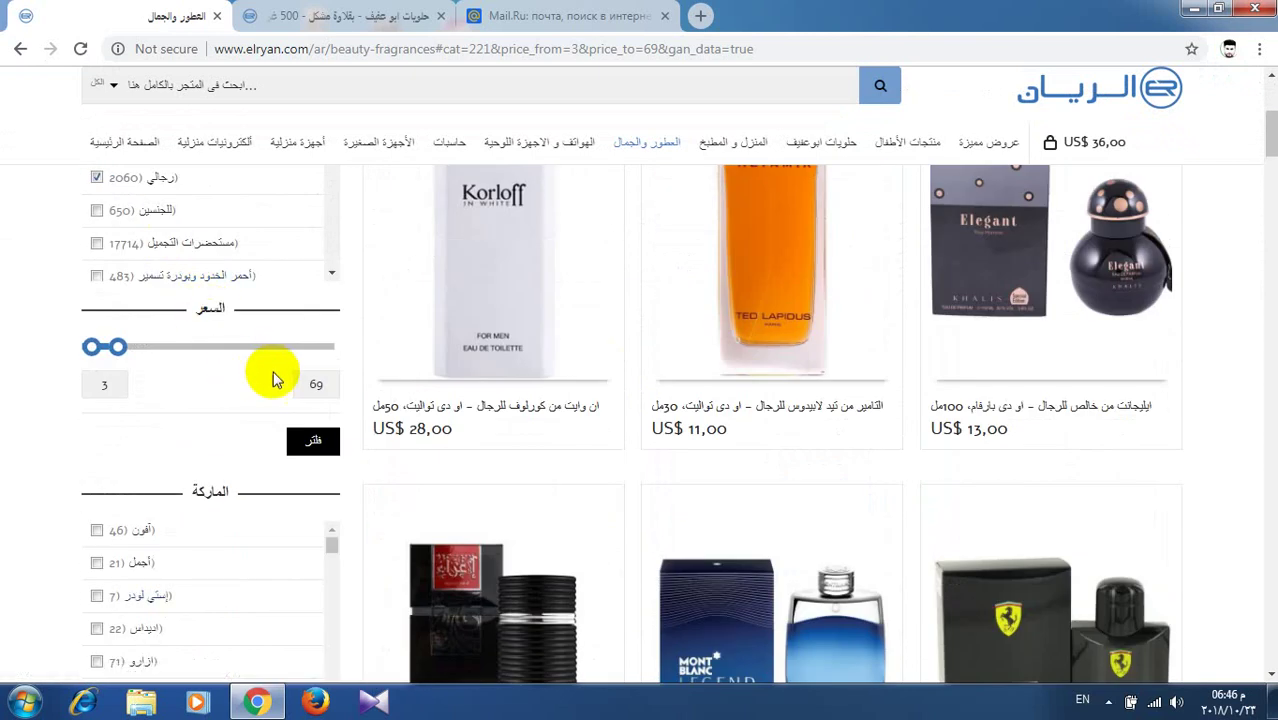
Step: Lower the maximum price to US$ 54 and open the Ragazzino 100 ml perfume page
{"action": "left_click_drag", "start_coordinate": [110, 347], "coordinate": [117, 350]}
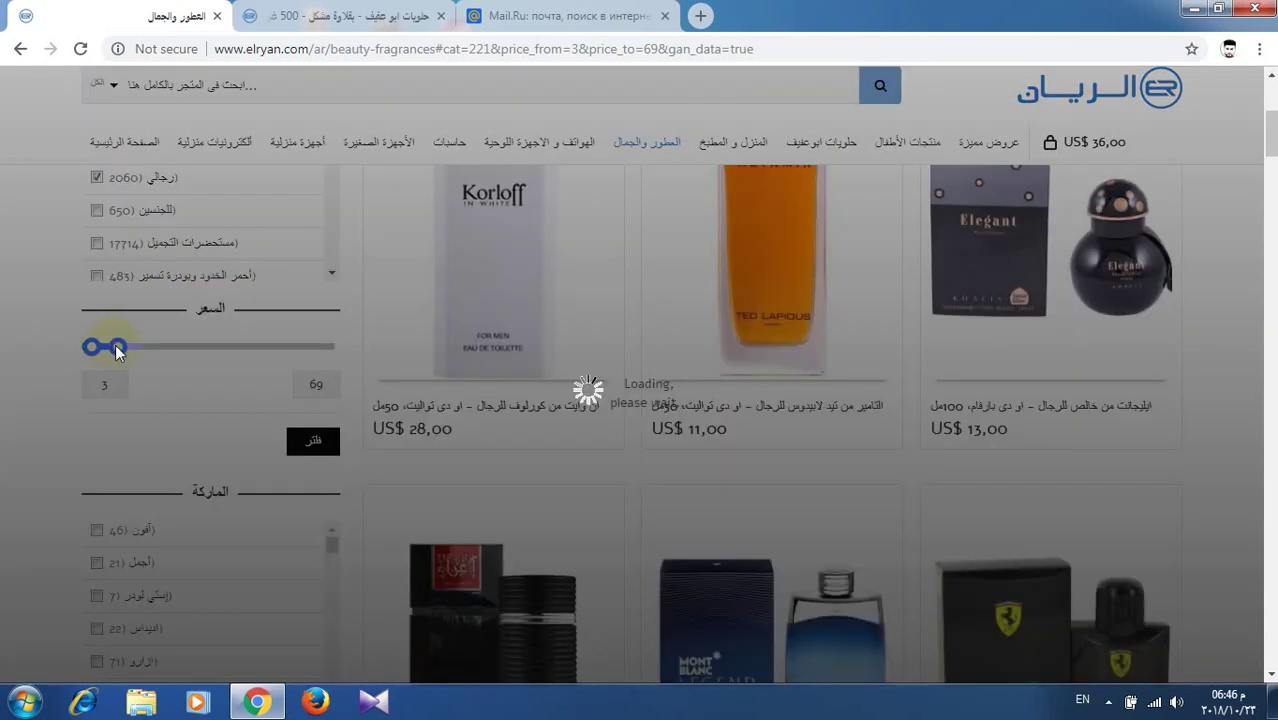
{"action": "left_click", "coordinate": [117, 350]}
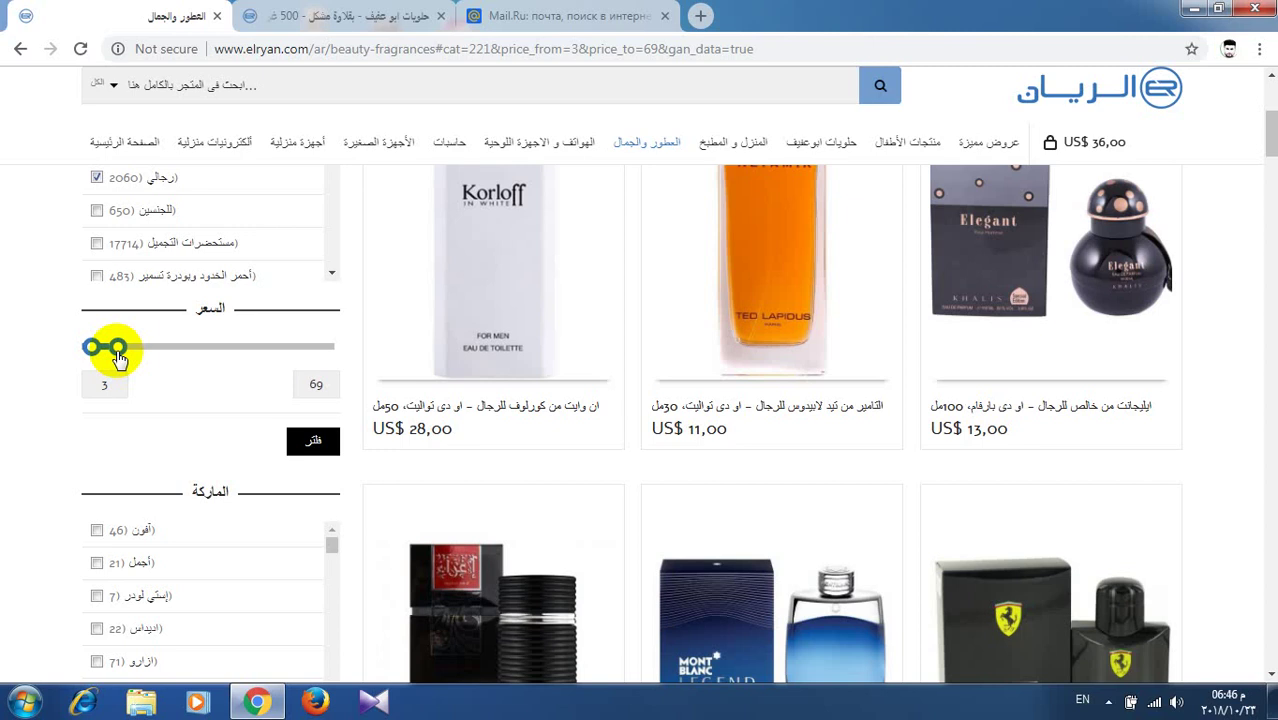
{"action": "left_click_drag", "start_coordinate": [112, 357], "coordinate": [237, 381]}
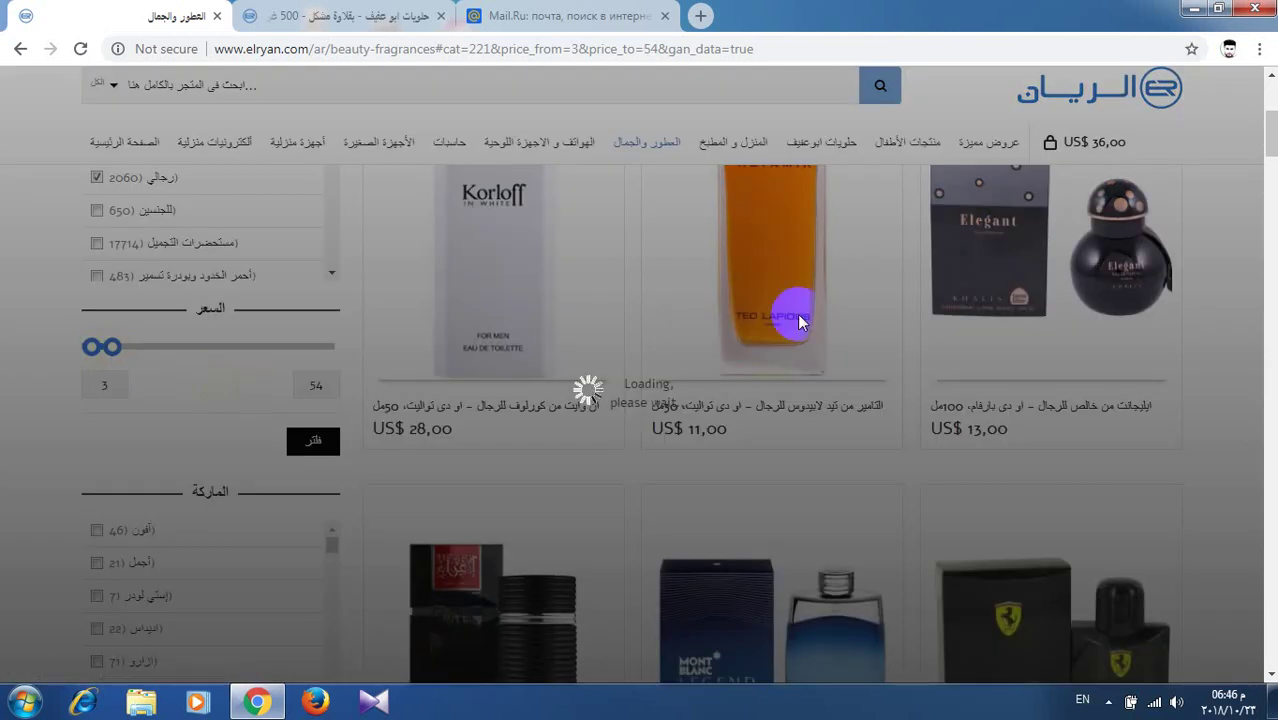
{"action": "left_click", "coordinate": [757, 385]}
{"action": "scroll", "coordinate": [585, 420], "scroll_direction": "up", "scroll_amount": 1}
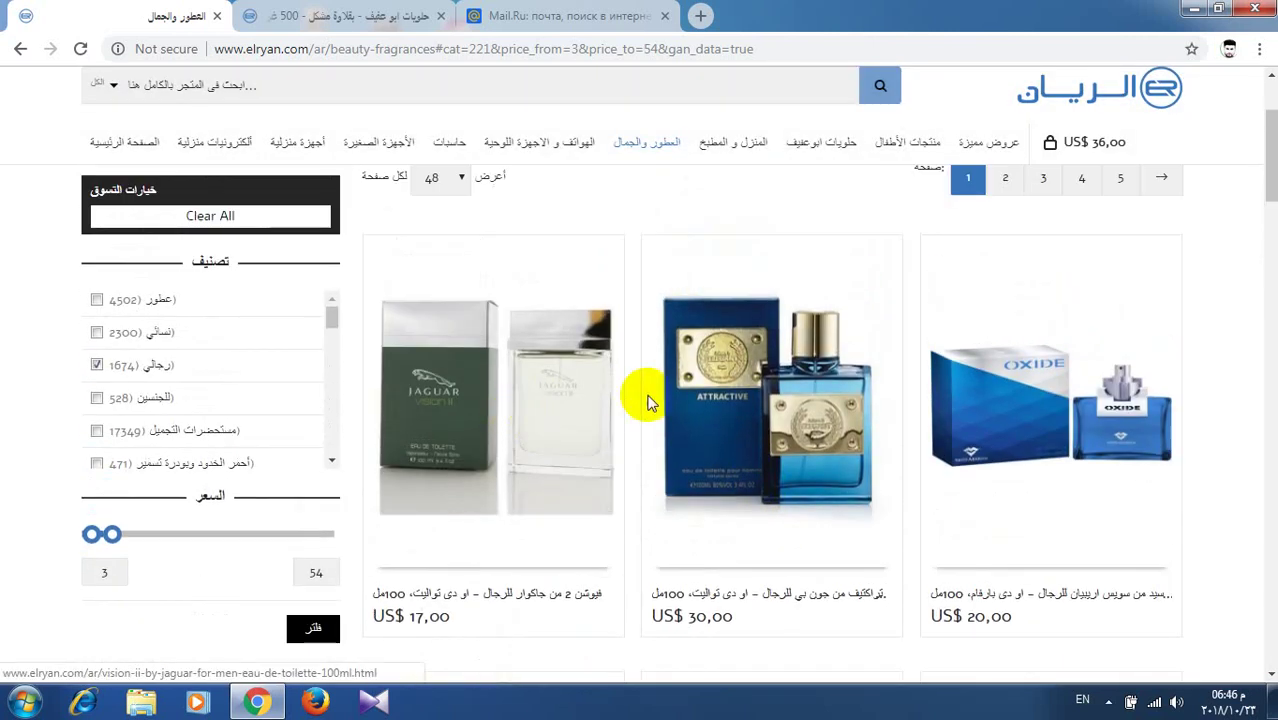
{"action": "scroll", "coordinate": [893, 442], "scroll_direction": "down", "scroll_amount": 2}
{"action": "scroll", "coordinate": [600, 510], "scroll_direction": "down", "scroll_amount": 5}
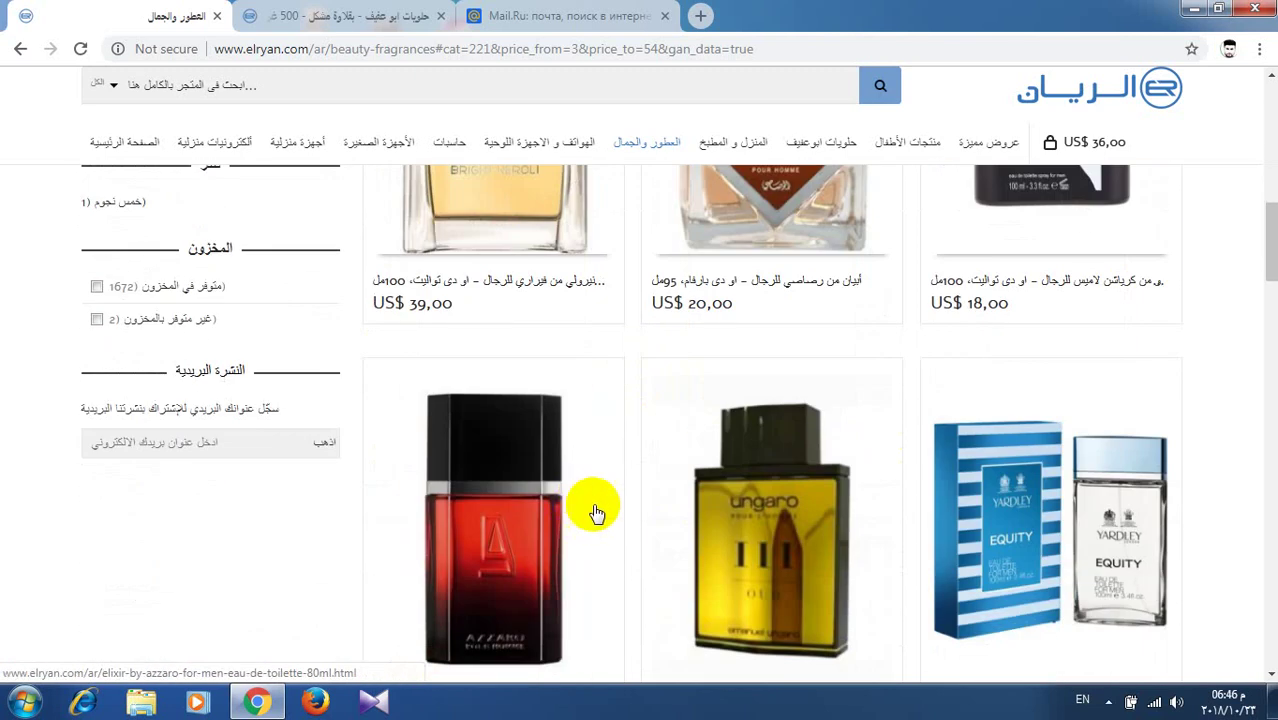
{"action": "scroll", "coordinate": [884, 442], "scroll_direction": "up", "scroll_amount": 2}
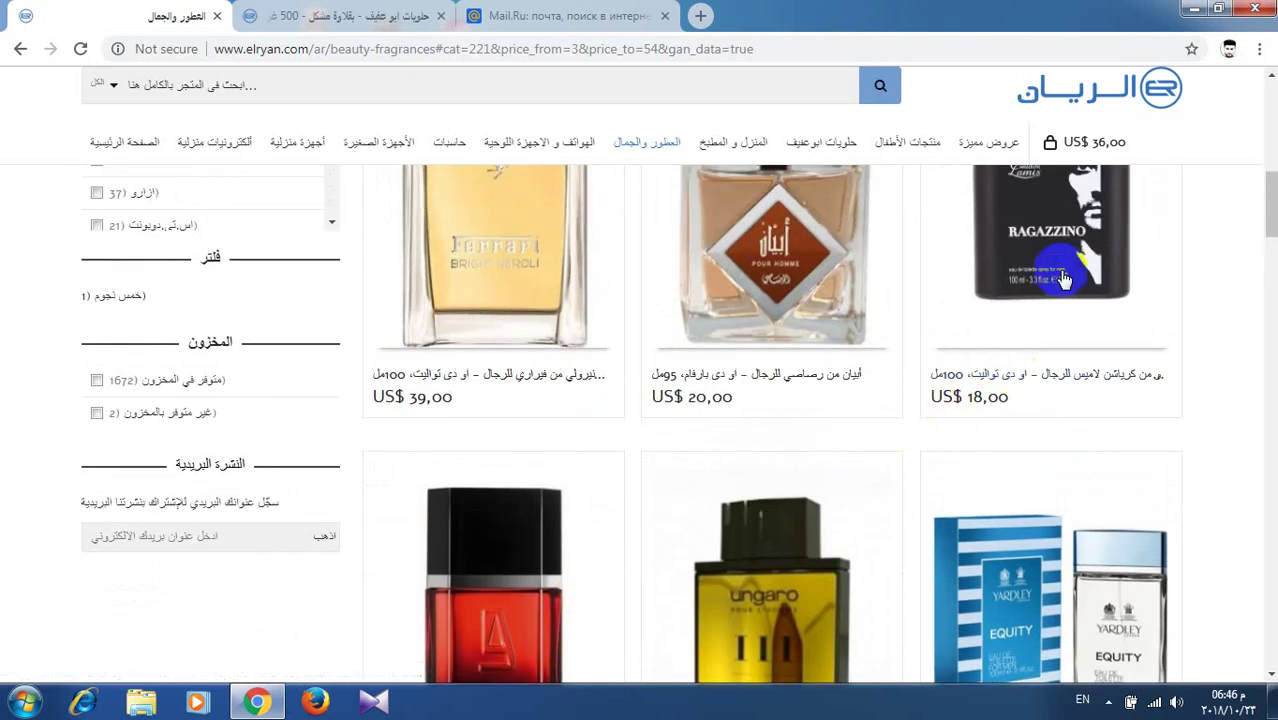
{"action": "scroll", "coordinate": [1064, 280], "scroll_direction": "up", "scroll_amount": 1}
{"action": "scroll", "coordinate": [1044, 331], "scroll_direction": "down", "scroll_amount": 2}
{"action": "scroll", "coordinate": [1046, 341], "scroll_direction": "up", "scroll_amount": 3}
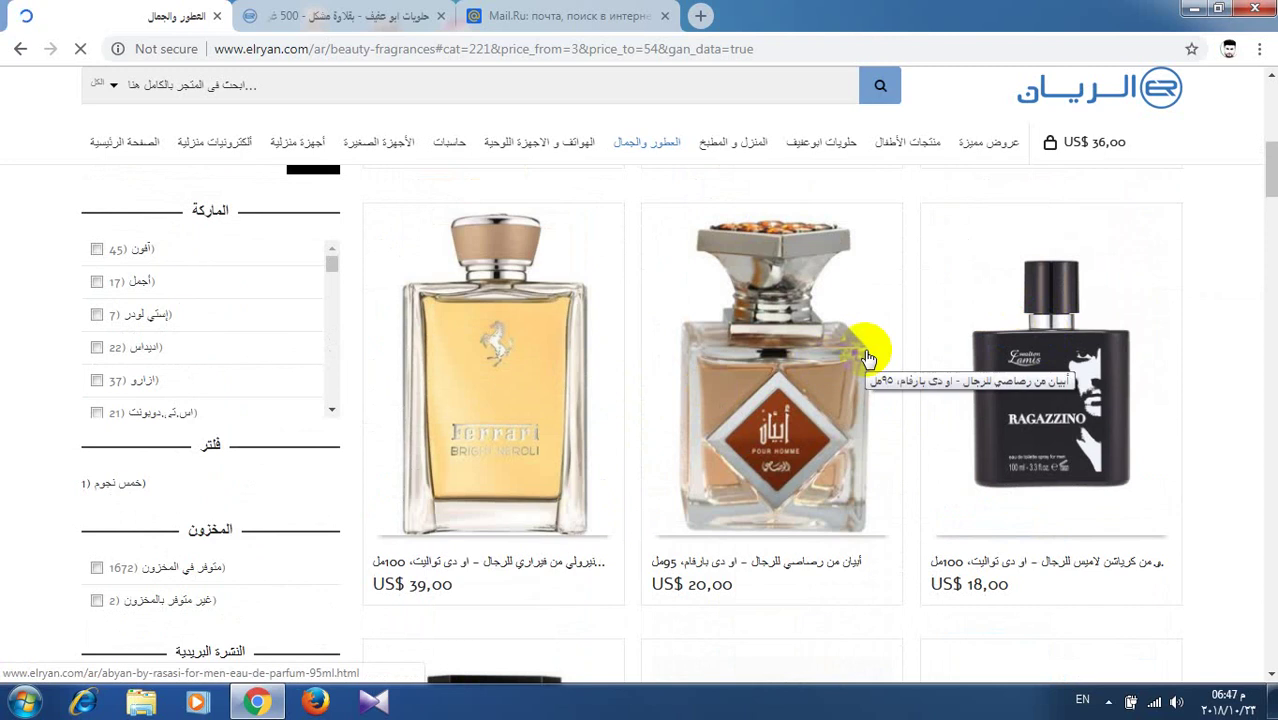
{"action": "left_click", "coordinate": [970, 308]}
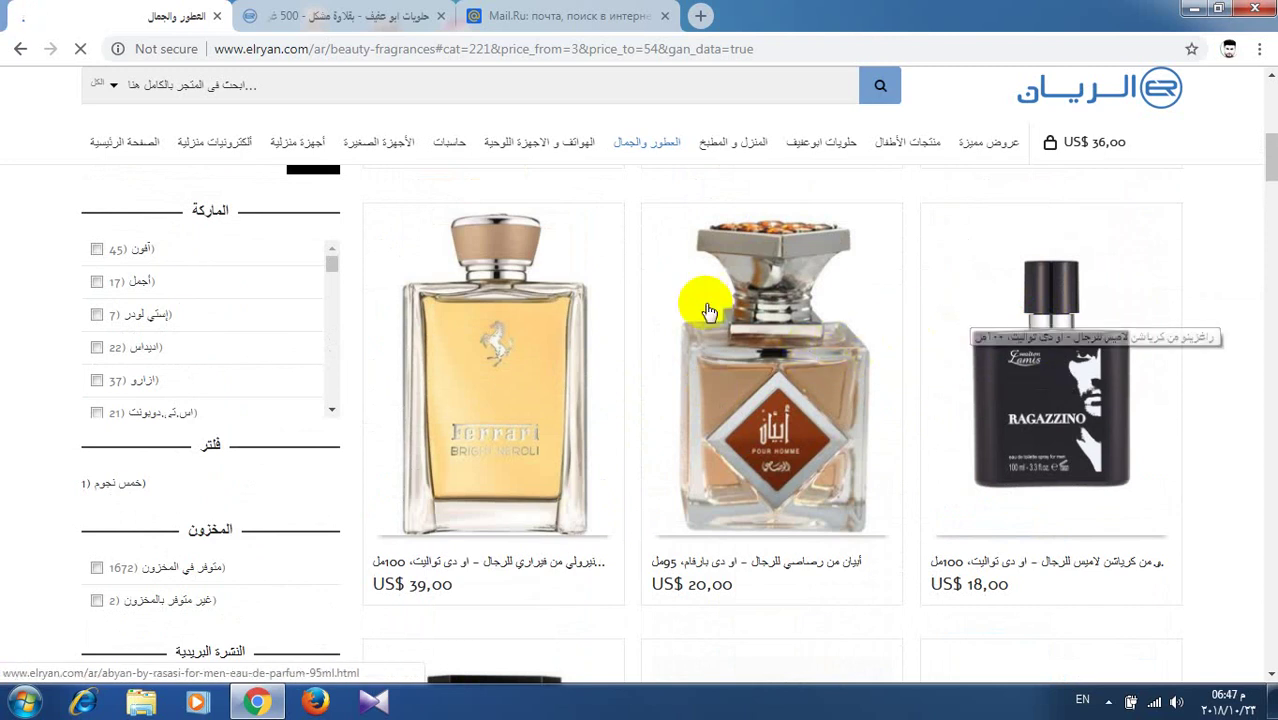
{"action": "scroll", "coordinate": [579, 420], "scroll_direction": "down", "scroll_amount": 2}
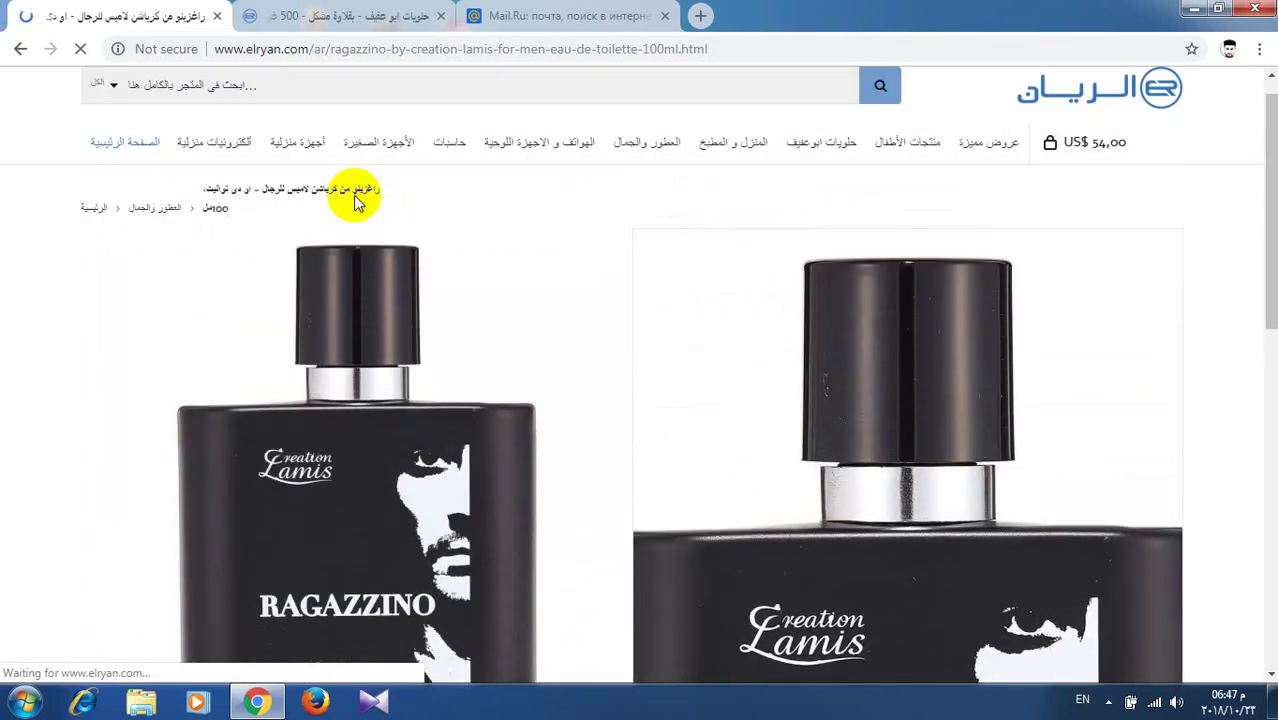
Step: Review the cart with Ragazzino 100 ml and both baklava boxes, totalling US$ 54.00
{"action": "mouse_move", "coordinate": [372, 197]}
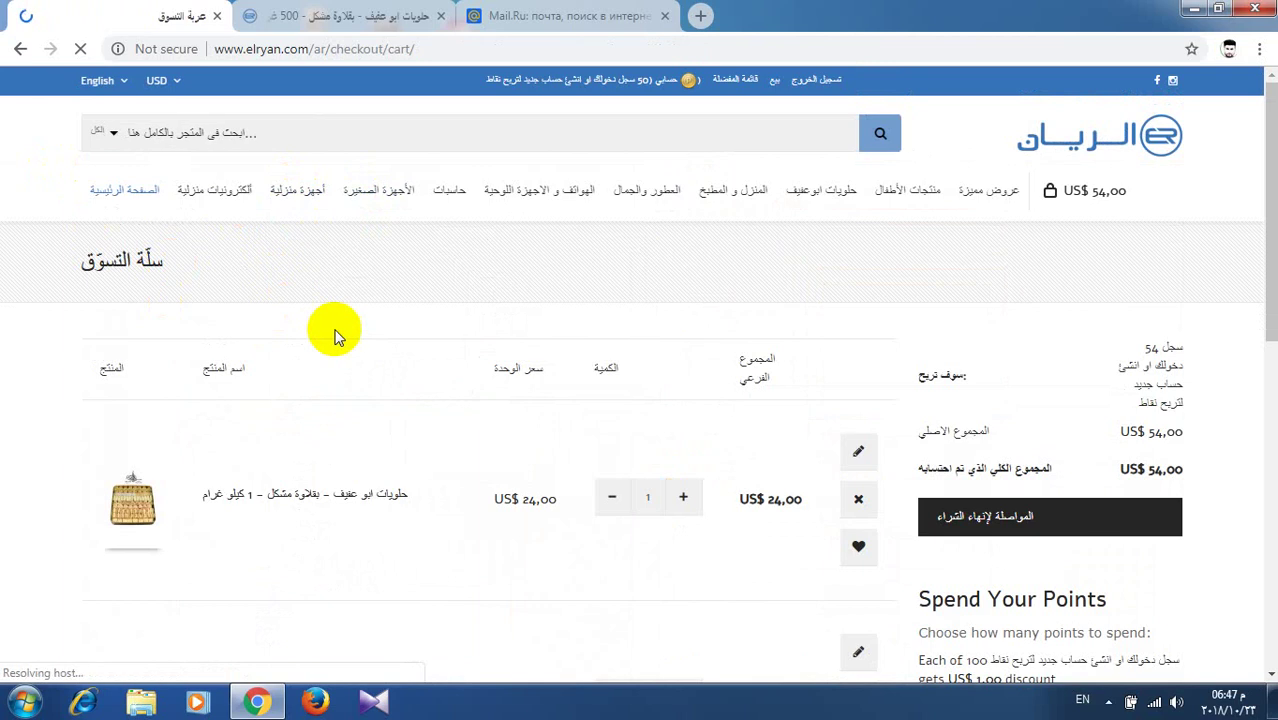
{"action": "scroll", "coordinate": [583, 378], "scroll_direction": "down", "scroll_amount": 4}
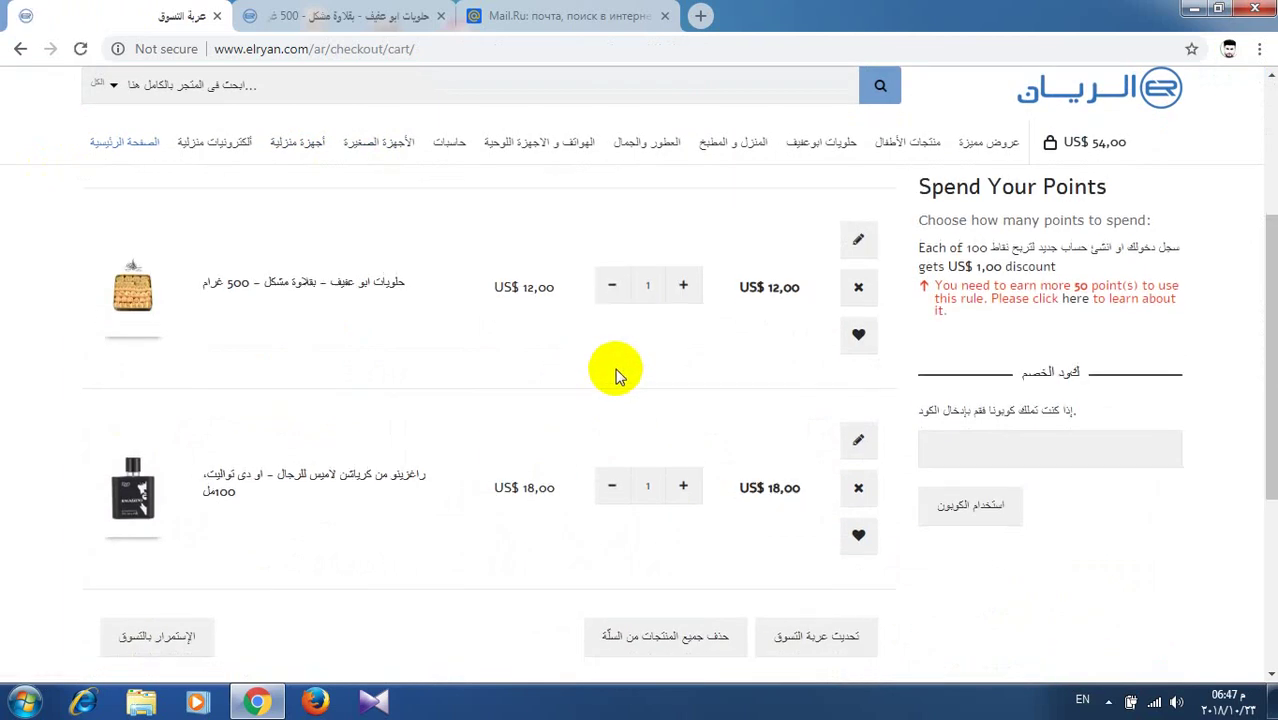
{"action": "scroll", "coordinate": [300, 465], "scroll_direction": "down", "scroll_amount": 2}
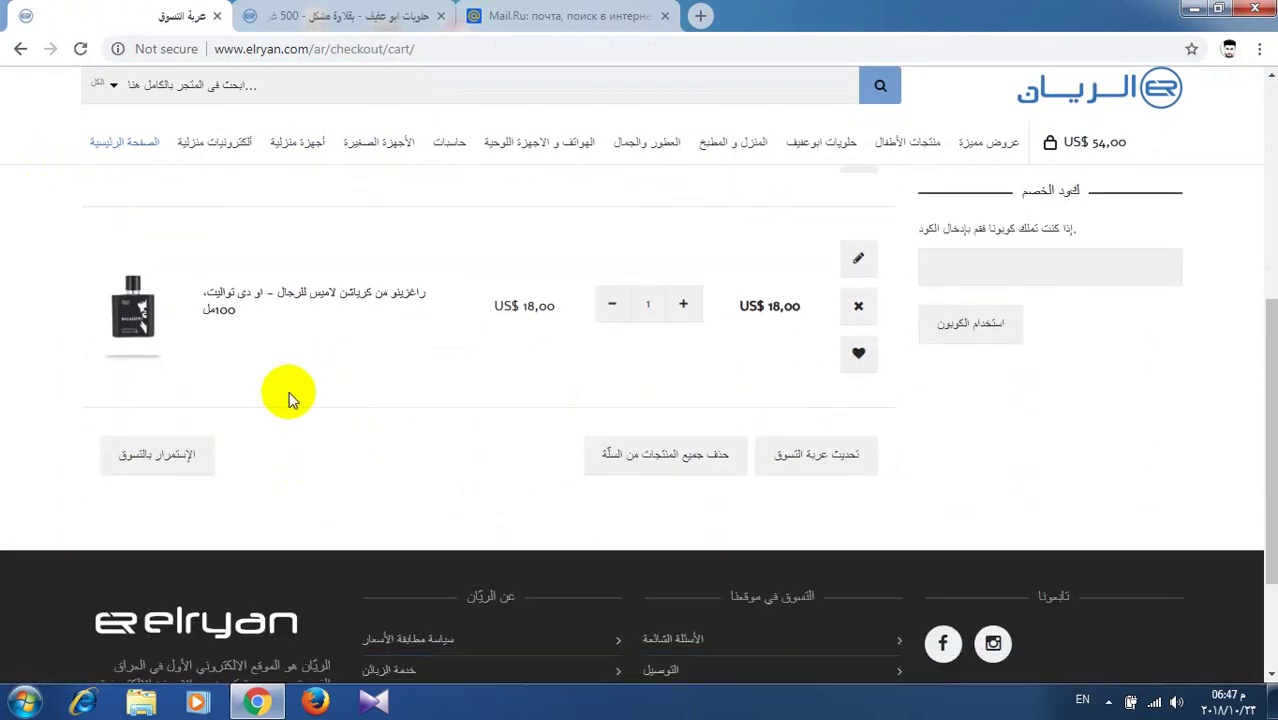
{"action": "scroll", "coordinate": [288, 398], "scroll_direction": "up", "scroll_amount": 2}
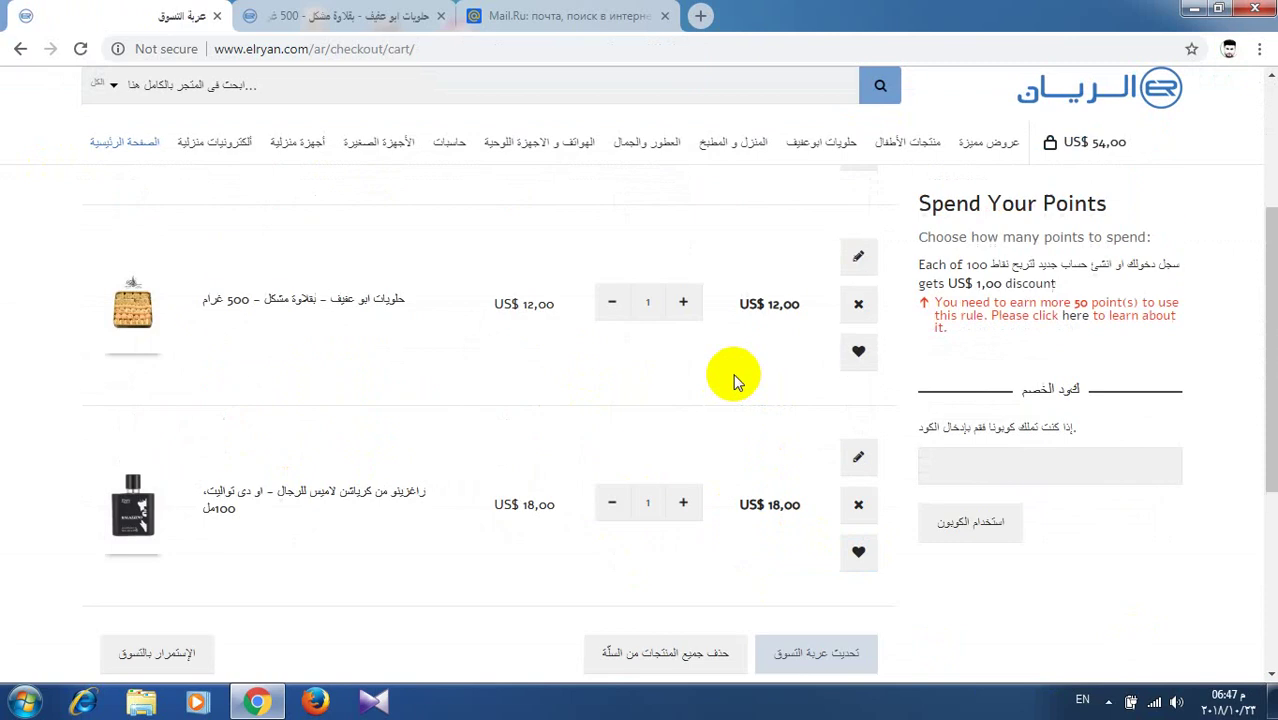
{"action": "scroll", "coordinate": [733, 380], "scroll_direction": "up", "scroll_amount": 5}
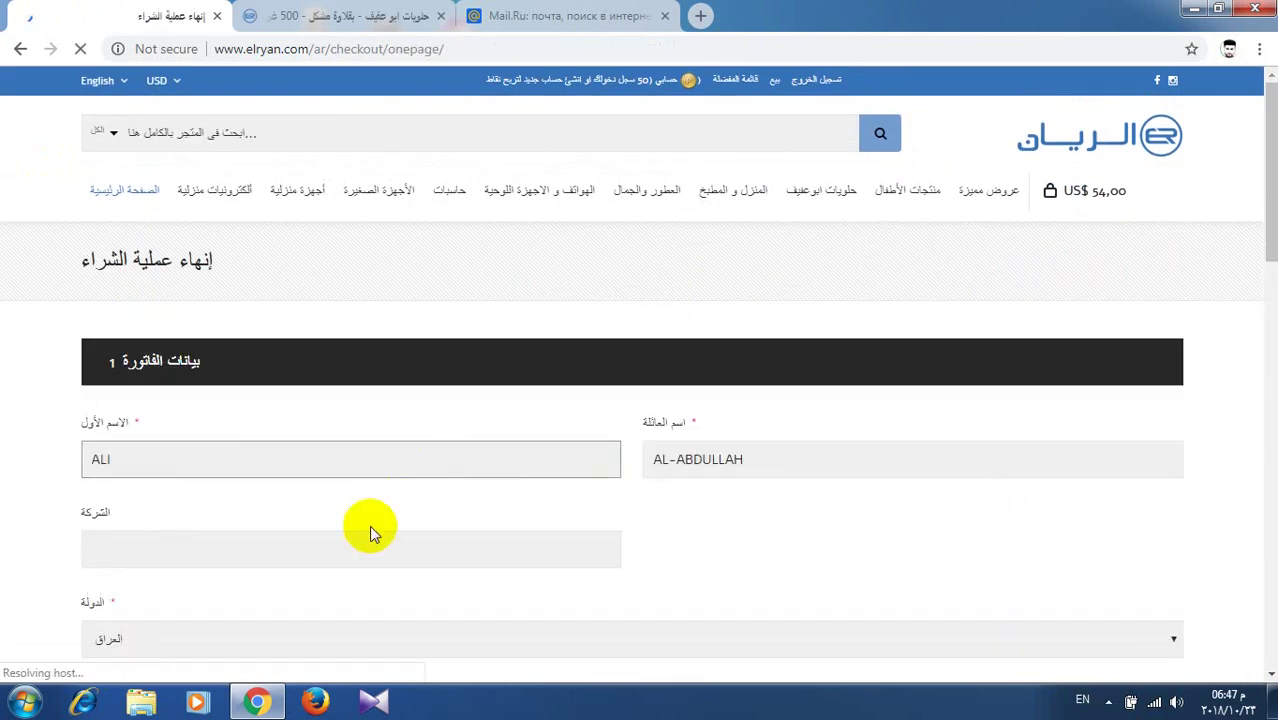
Step: Set the governorate to محافظة السليمانية and the district to باوة نور
{"action": "scroll", "coordinate": [330, 552], "scroll_direction": "down", "scroll_amount": 3}
{"action": "scroll", "coordinate": [314, 258], "scroll_direction": "up", "scroll_amount": 3}
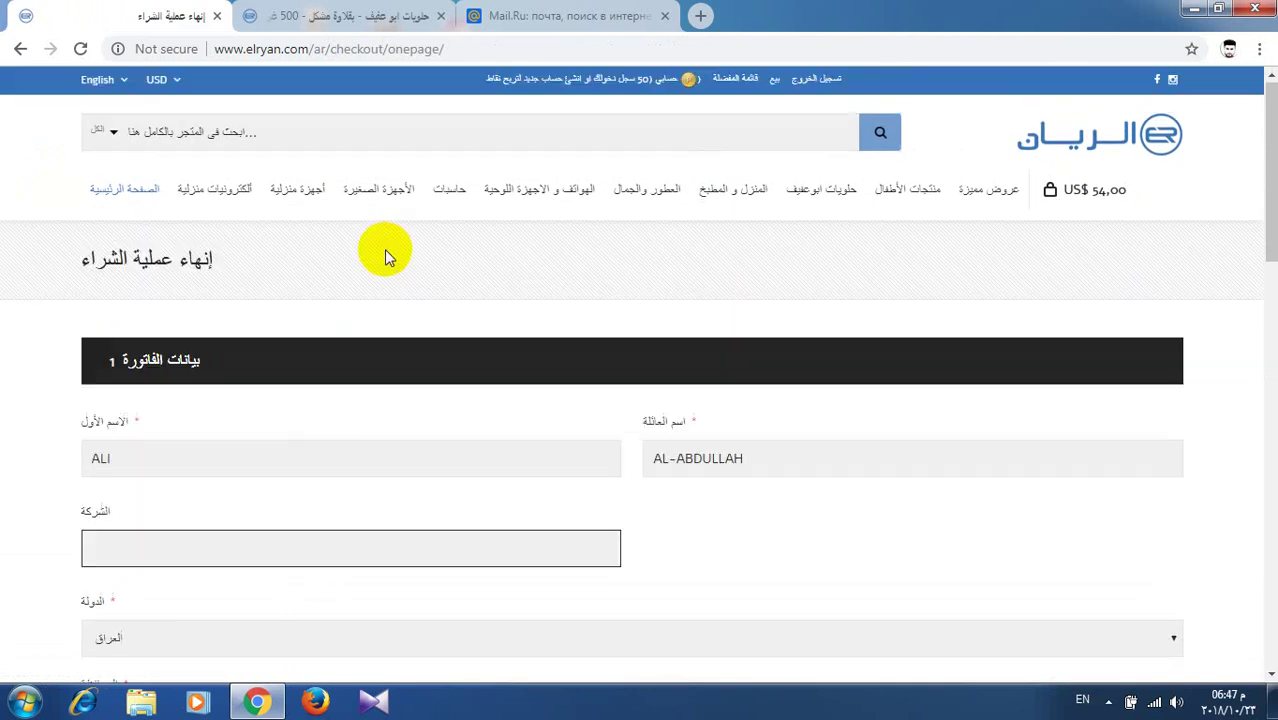
{"action": "scroll", "coordinate": [824, 446], "scroll_direction": "down", "scroll_amount": 2}
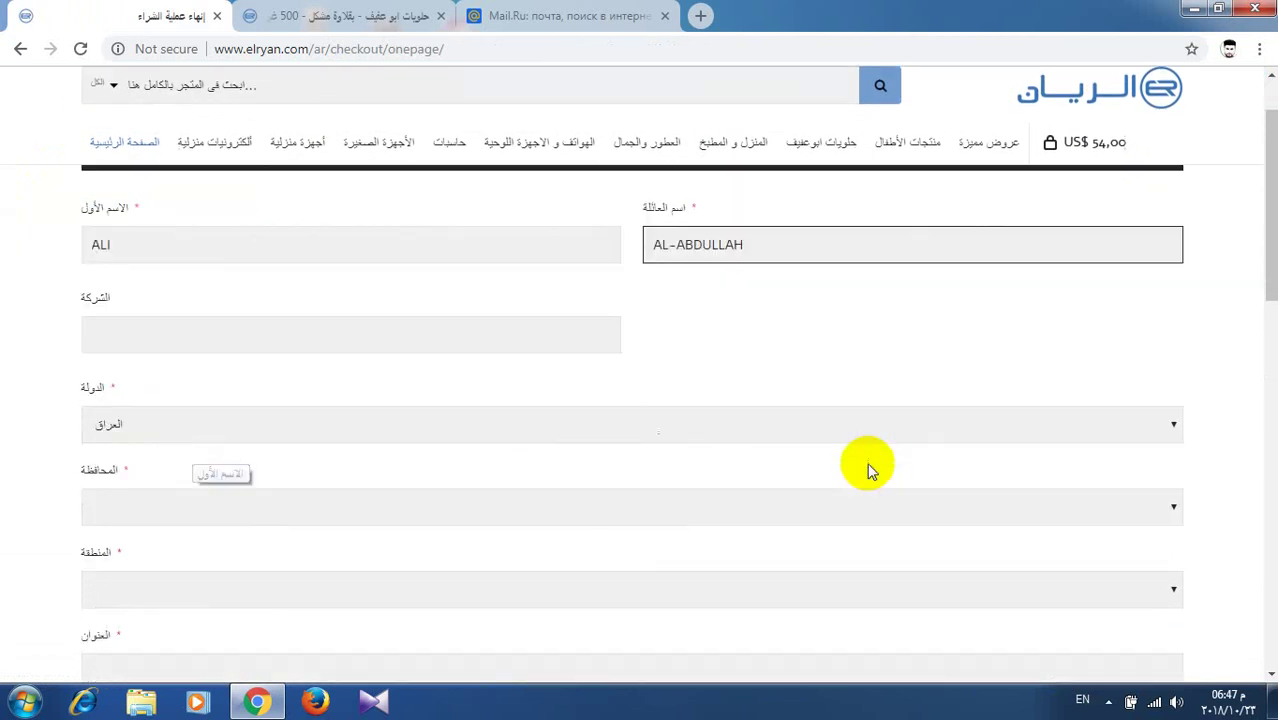
{"action": "scroll", "coordinate": [600, 300], "scroll_direction": "down", "scroll_amount": 1}
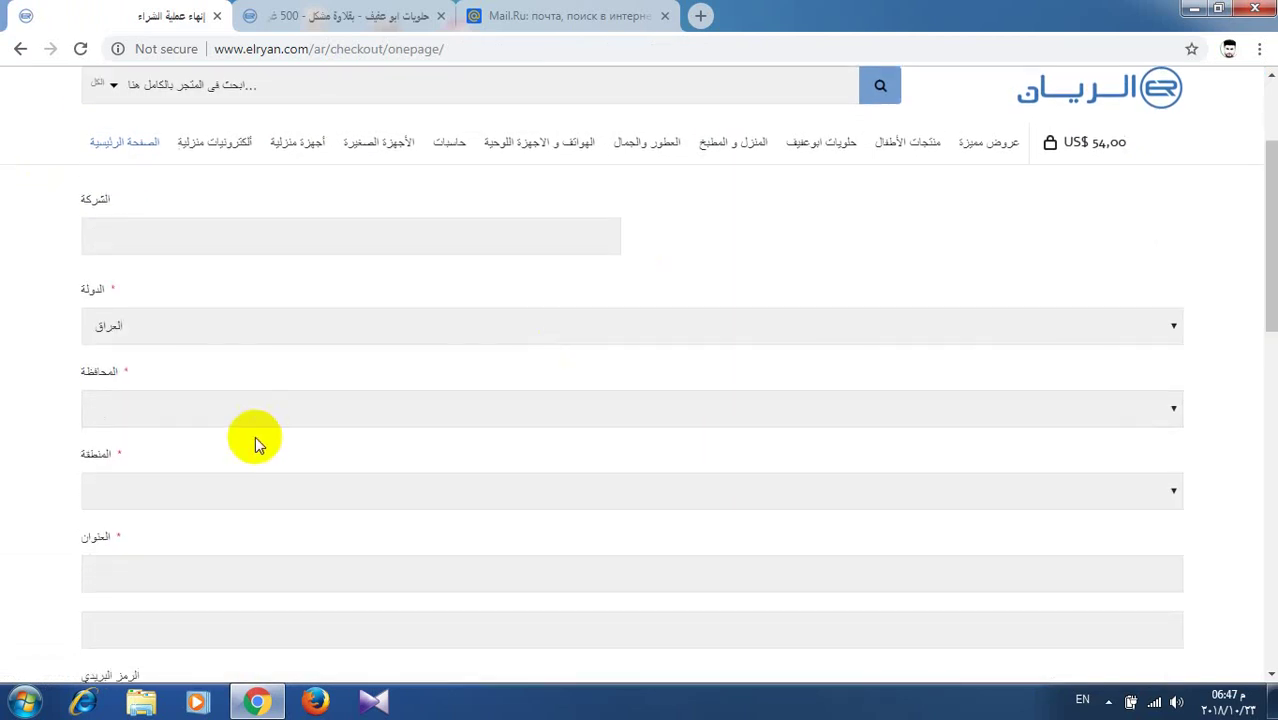
{"action": "left_click", "coordinate": [230, 428]}
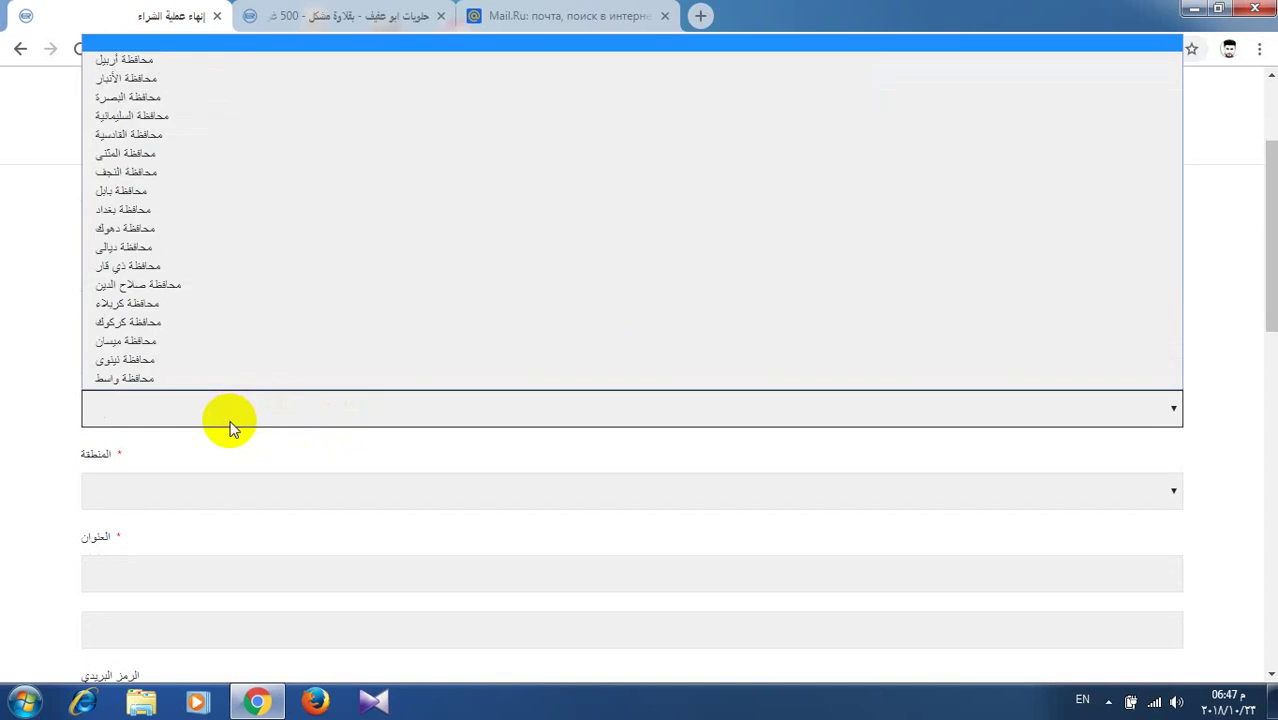
{"action": "left_click", "coordinate": [177, 123]}
{"action": "scroll", "coordinate": [157, 300], "scroll_direction": "down", "scroll_amount": 2}
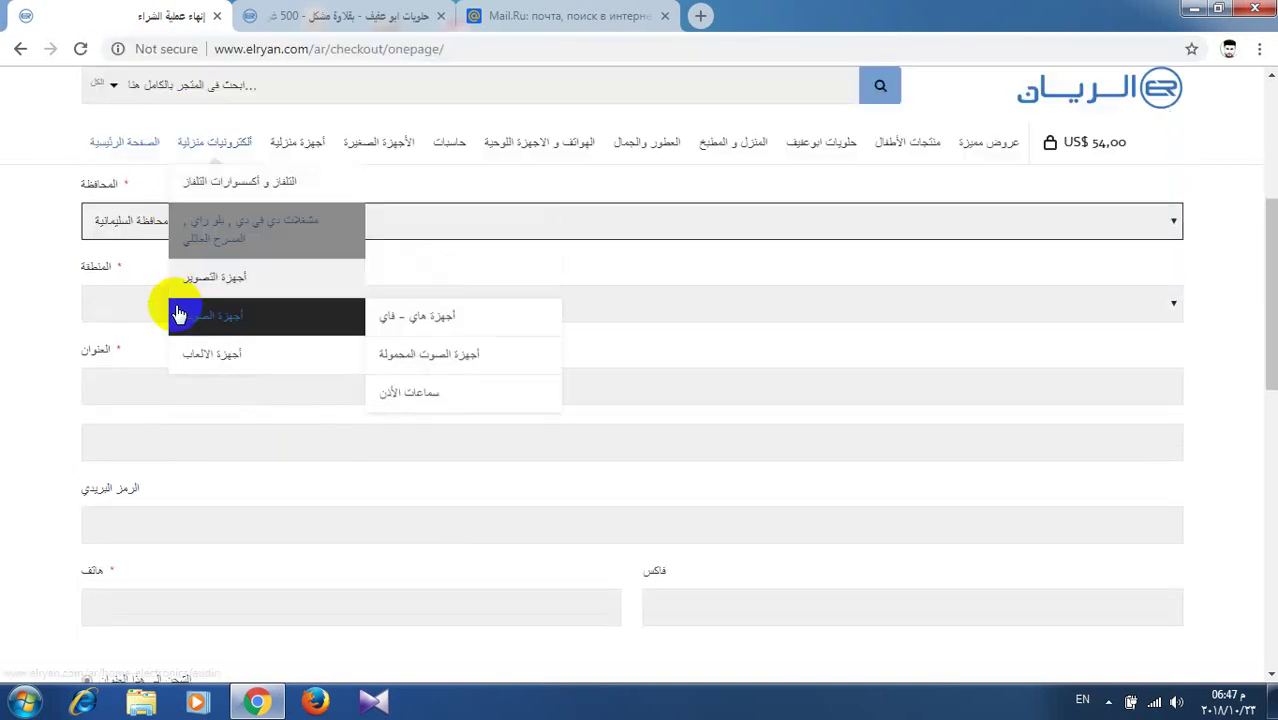
{"action": "left_click", "coordinate": [128, 302]}
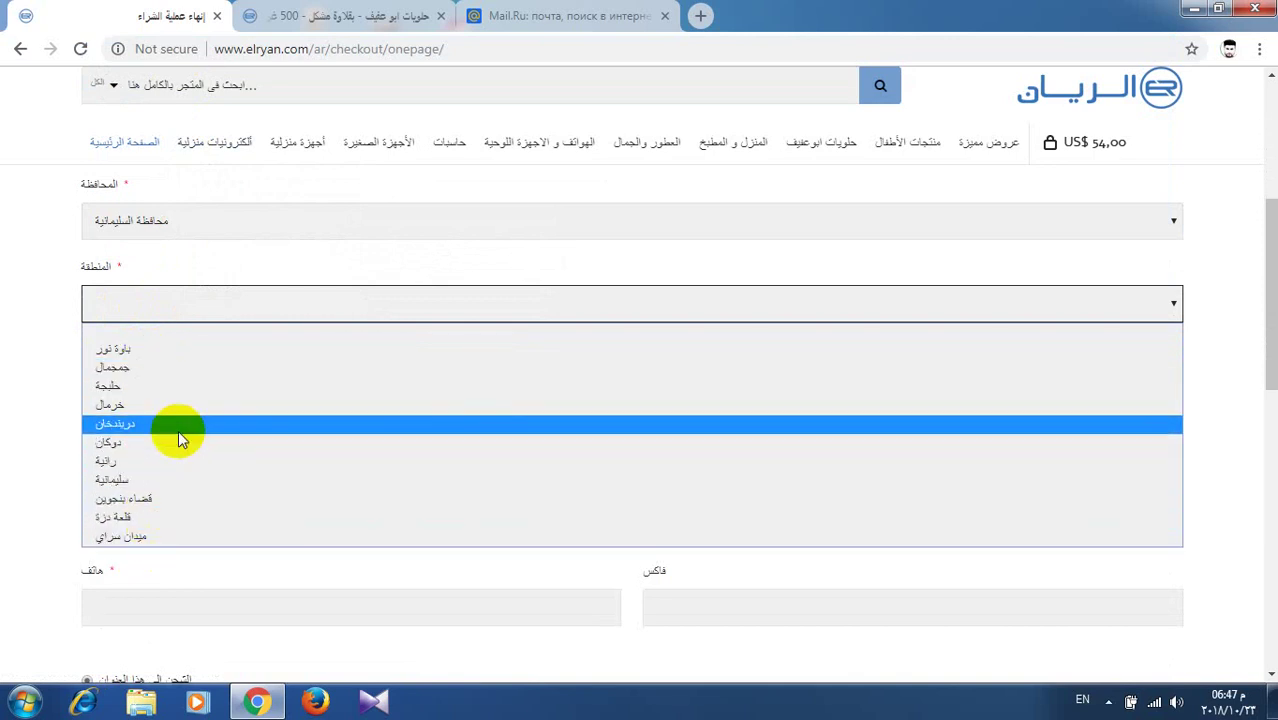
{"action": "left_click", "coordinate": [173, 350]}
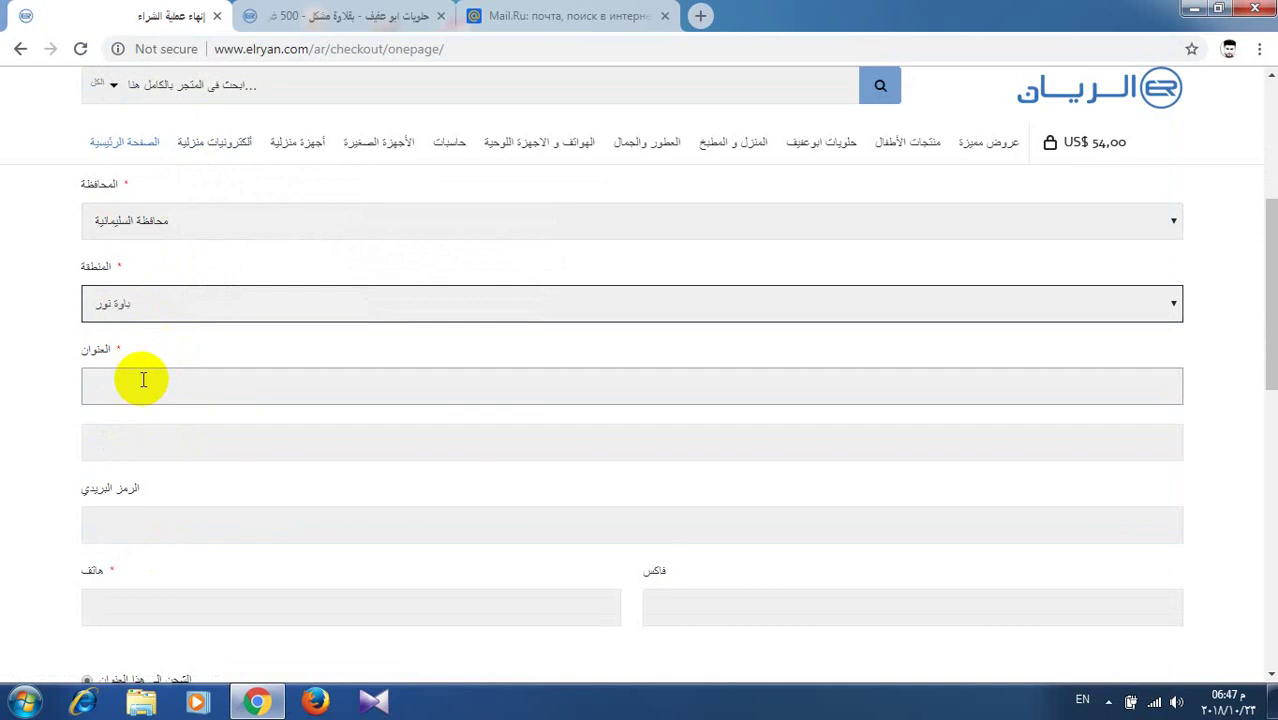
Step: Start the street address as 'KALAT', then delete its last letter
{"action": "left_click", "coordinate": [161, 394]}
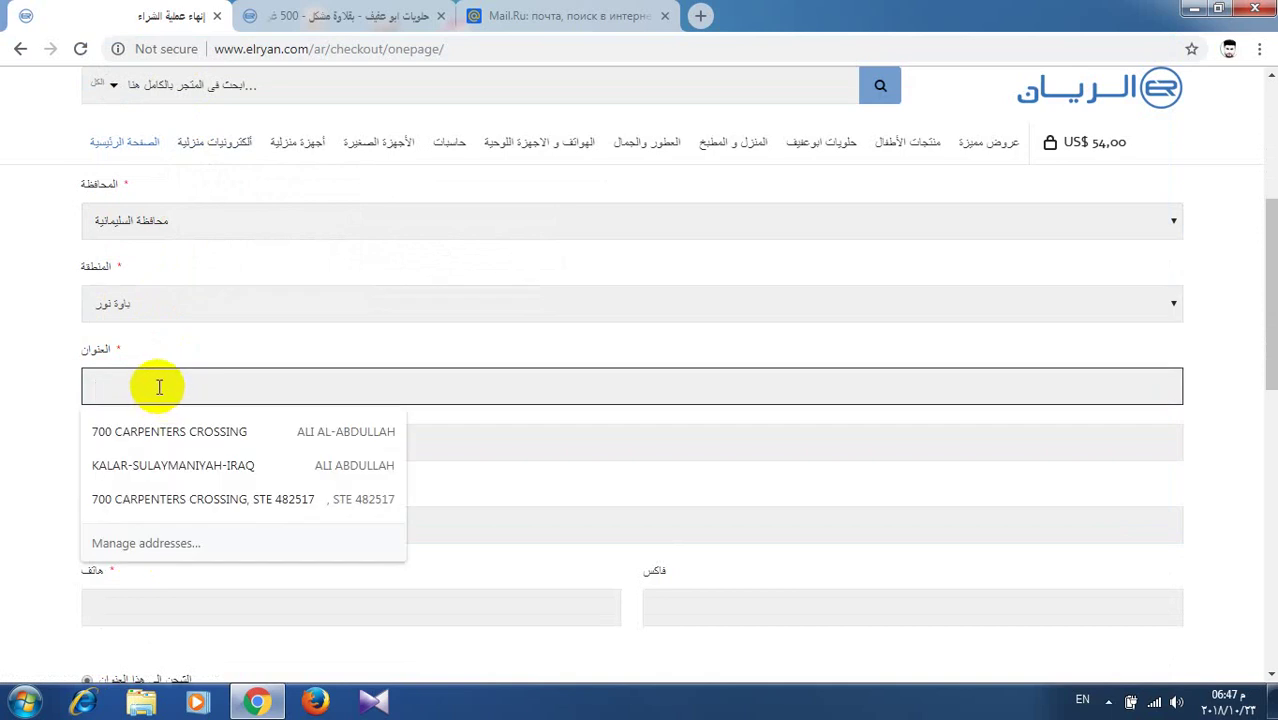
{"action": "type", "text": "KALAT"}
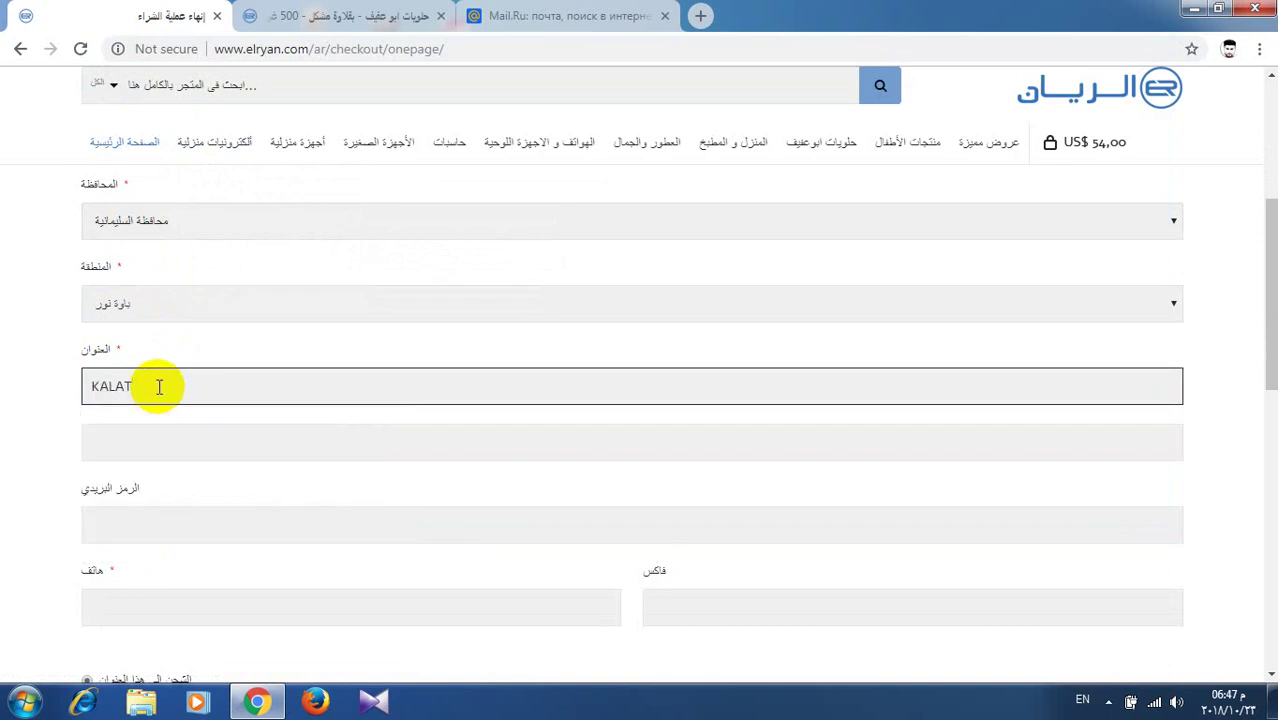
{"action": "key", "text": "BackSpace"}
{"action": "left_click", "coordinate": [197, 217]}
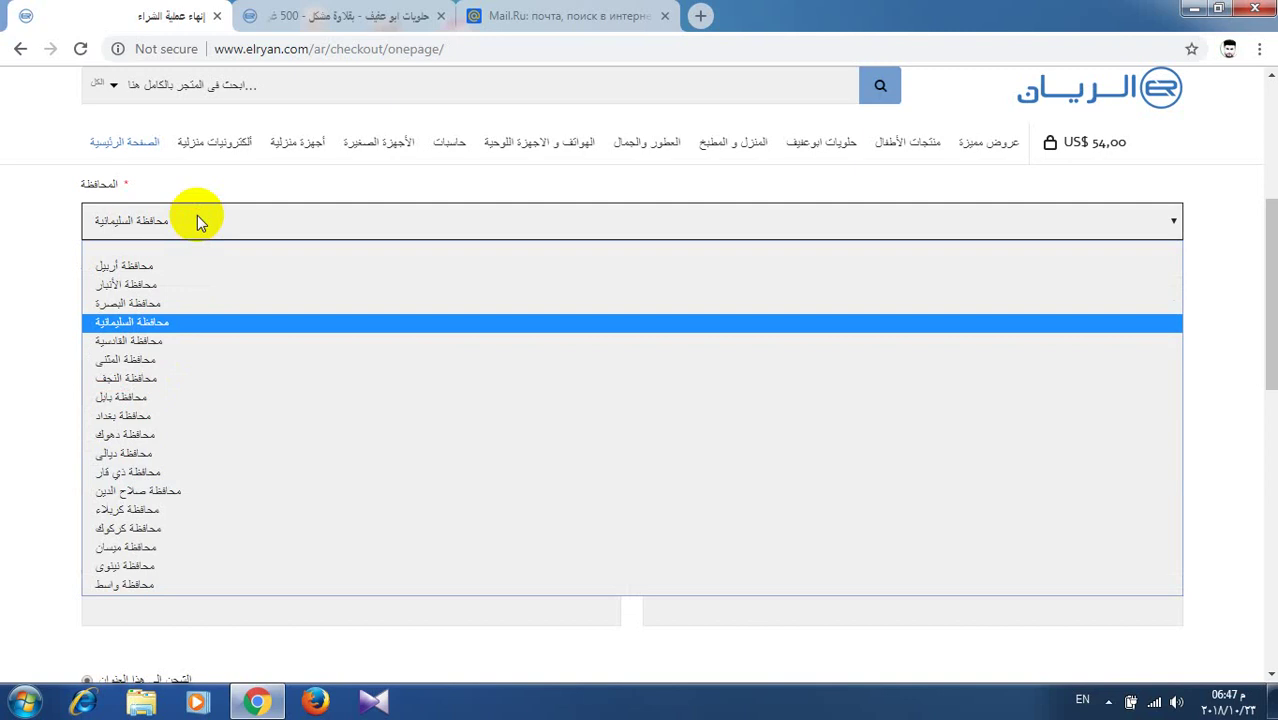
Step: Try Baghdad and then Basra as the governorate, checking each one's region list
{"action": "left_click", "coordinate": [157, 414]}
{"action": "left_click", "coordinate": [150, 293]}
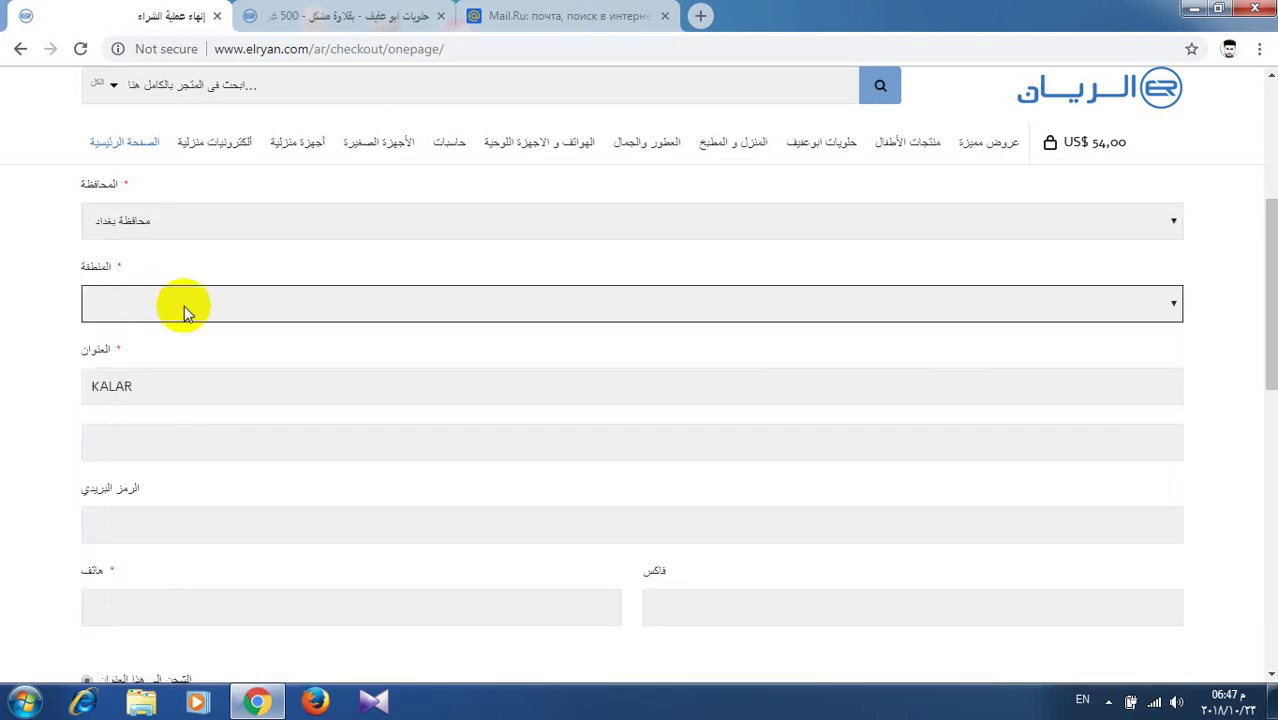
{"action": "left_click", "coordinate": [182, 308]}
{"action": "scroll", "coordinate": [126, 489], "scroll_direction": "down", "scroll_amount": 7}
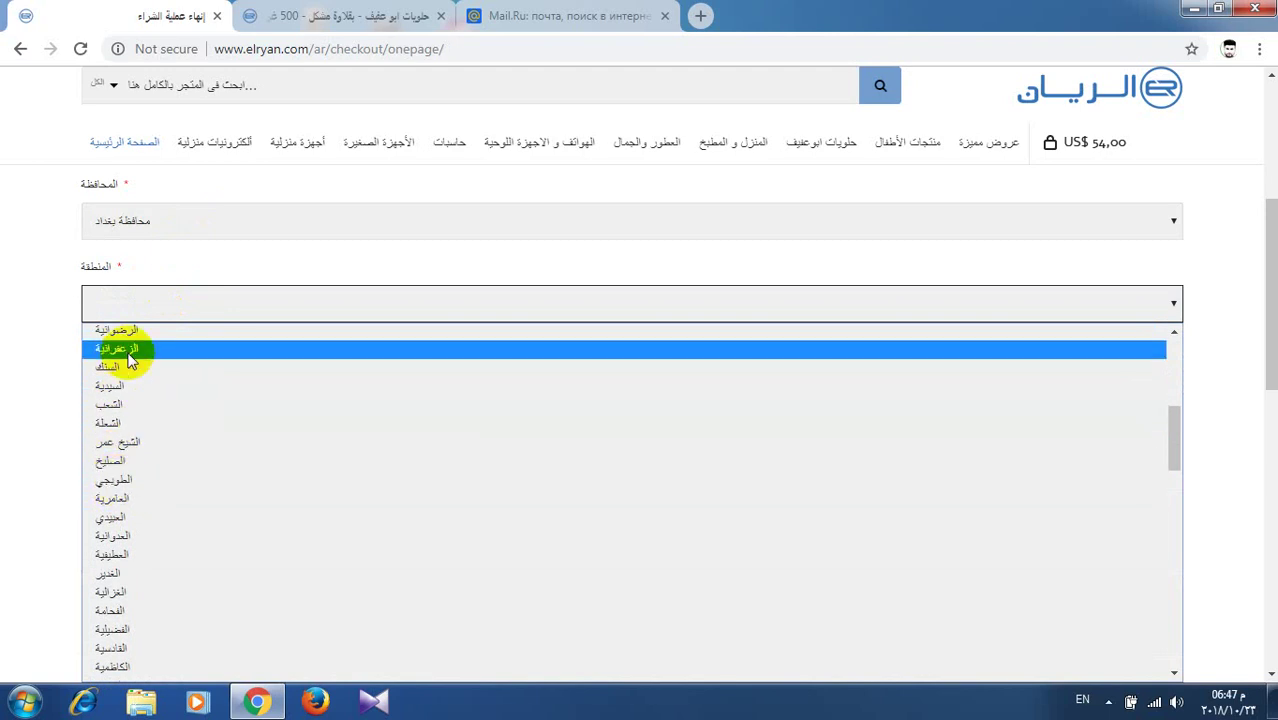
{"action": "left_click", "coordinate": [148, 222]}
{"action": "left_click", "coordinate": [128, 302]}
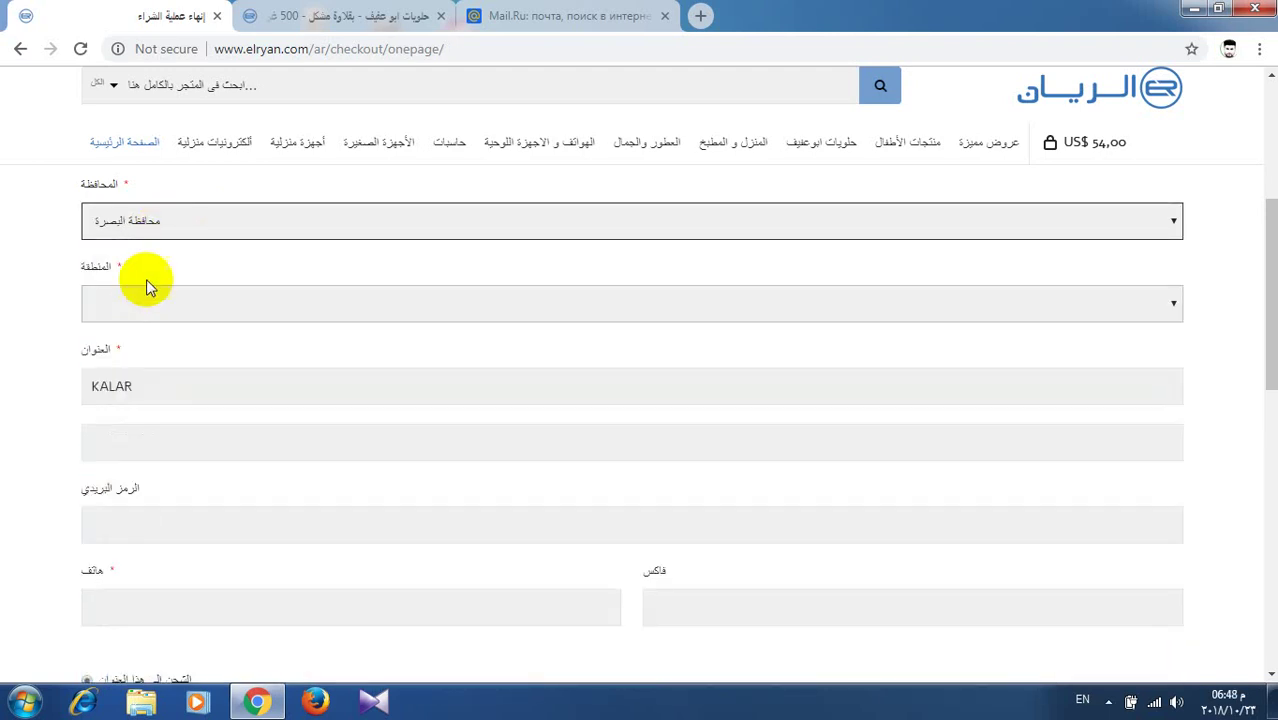
{"action": "left_click", "coordinate": [137, 312]}
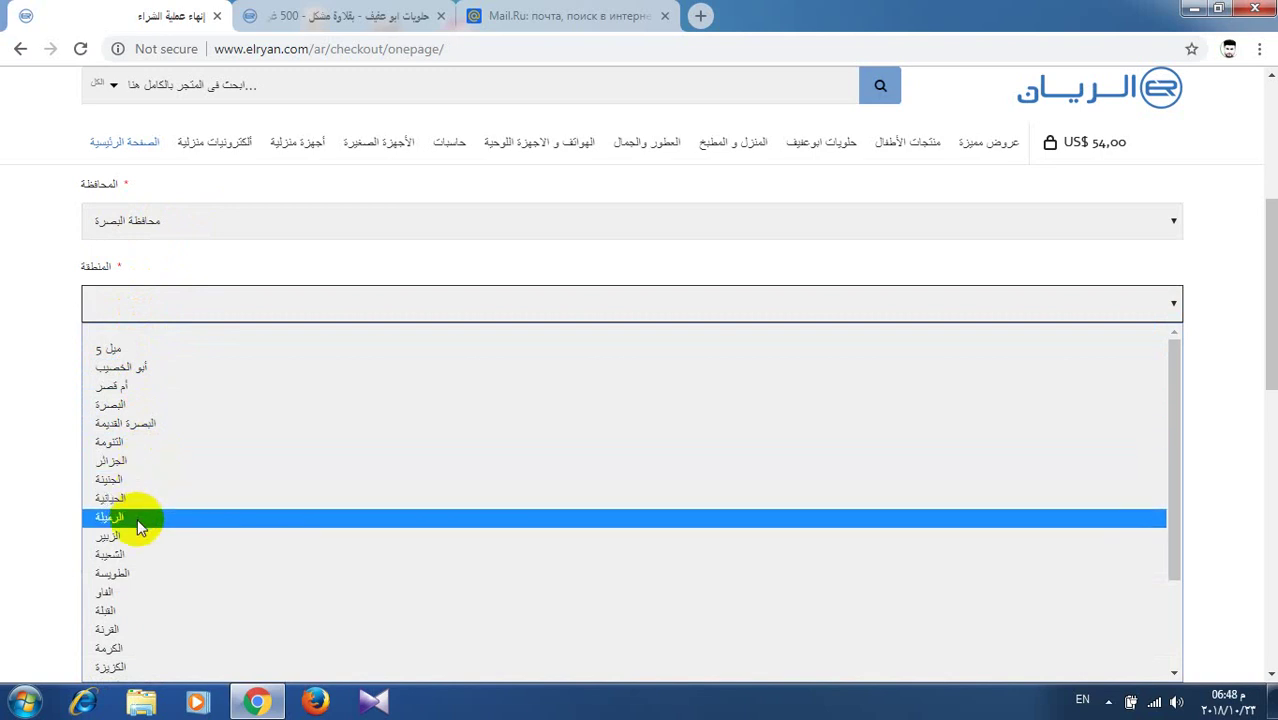
{"action": "left_click", "coordinate": [157, 228]}
Step: Try Babil and then Diyala as the governorate, checking their region lists without choosing
{"action": "left_click", "coordinate": [157, 228]}
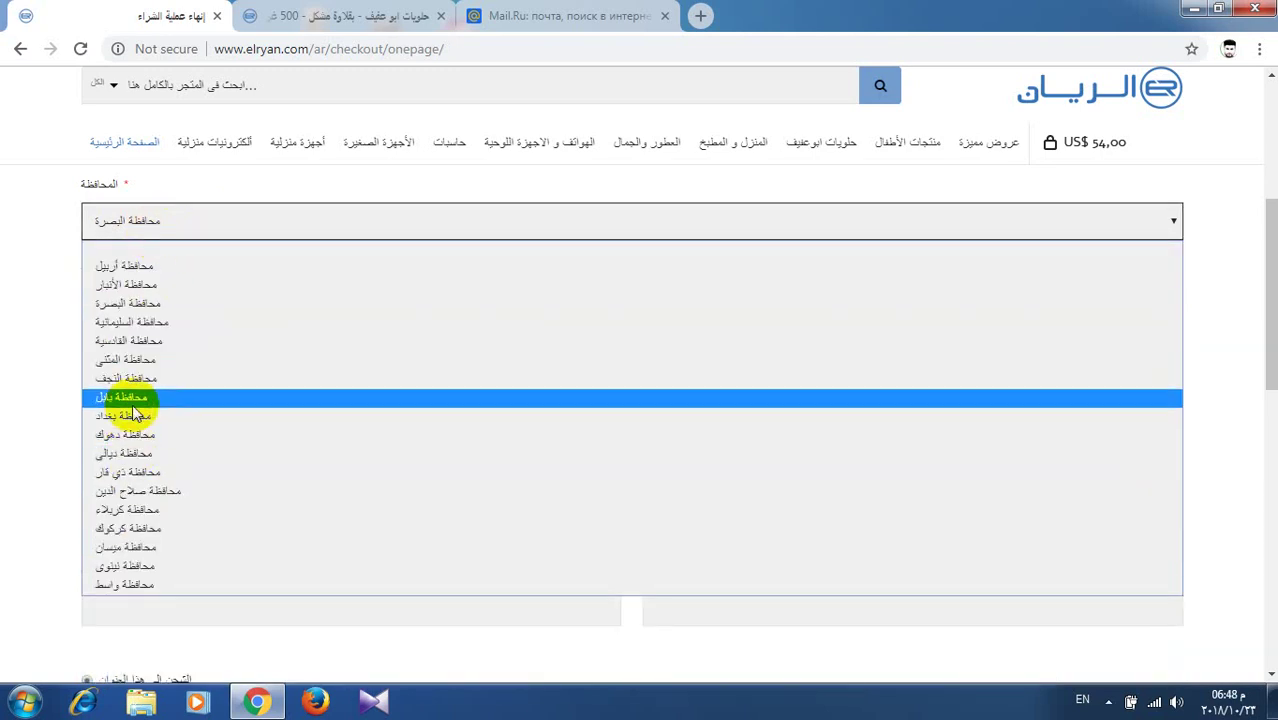
{"action": "left_click", "coordinate": [133, 405]}
{"action": "left_click", "coordinate": [157, 302]}
{"action": "left_click", "coordinate": [150, 310]}
{"action": "left_click", "coordinate": [155, 305]}
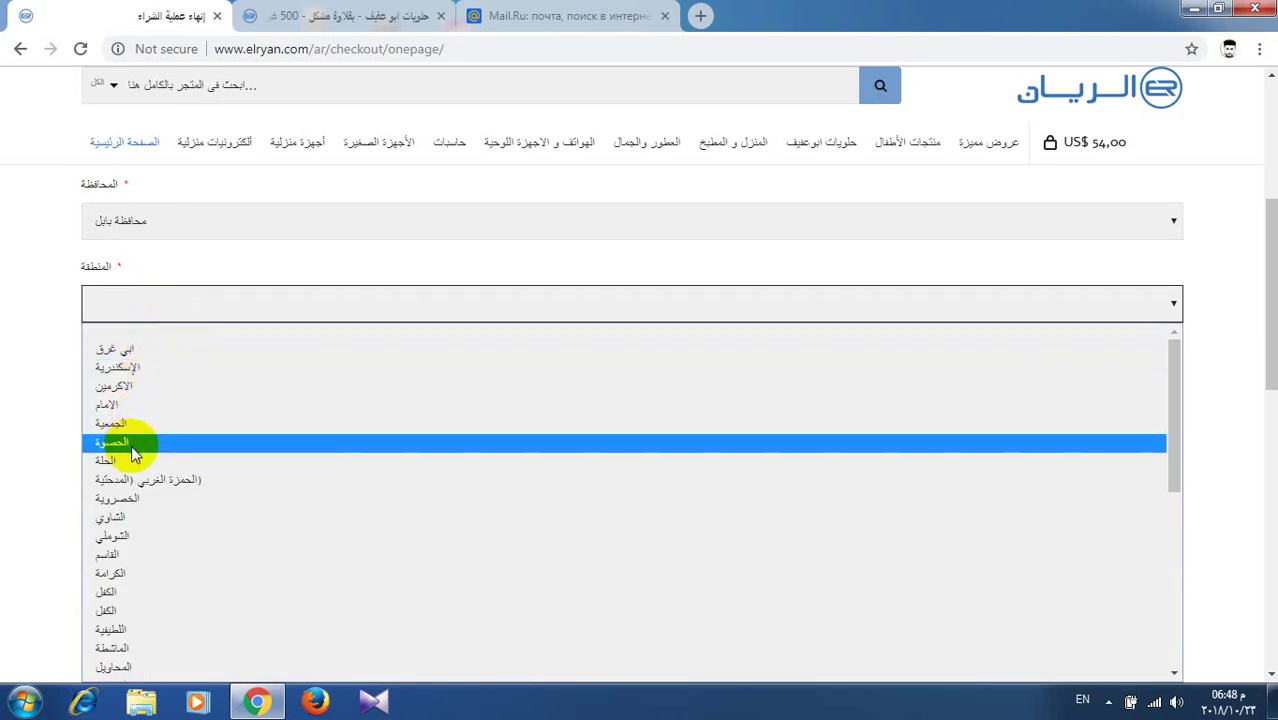
{"action": "left_click", "coordinate": [148, 228]}
{"action": "left_click", "coordinate": [148, 228]}
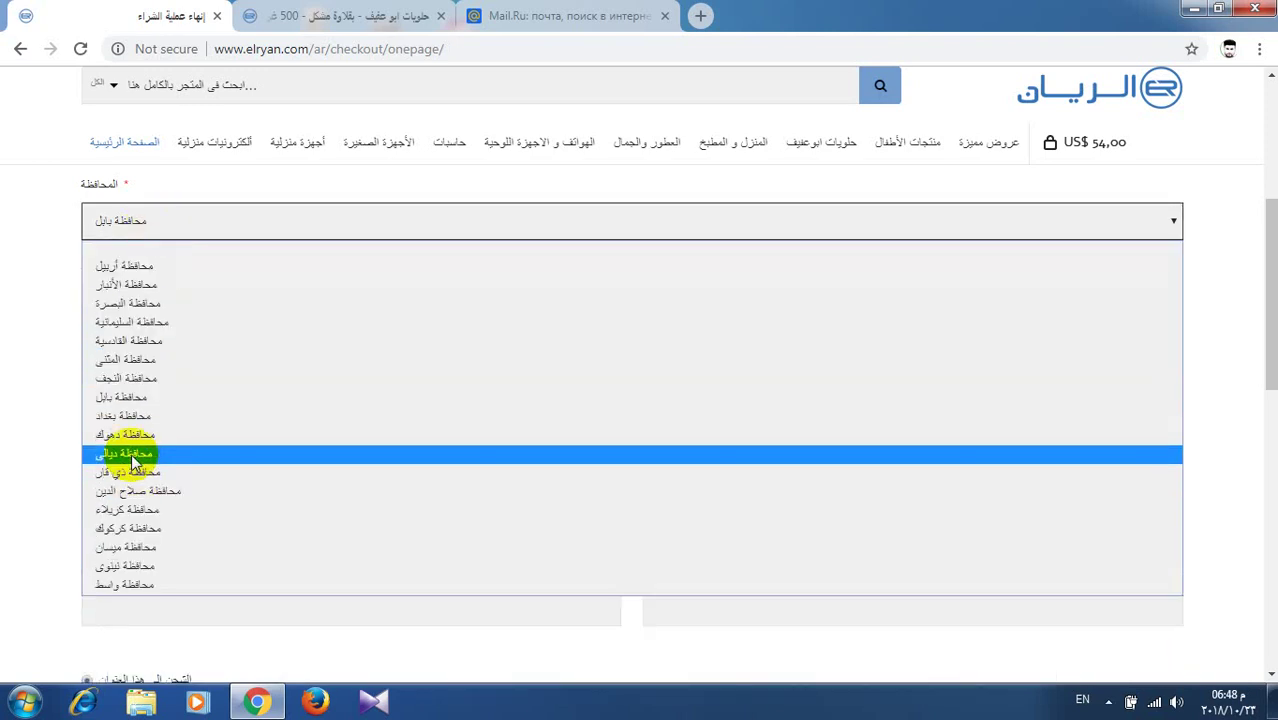
{"action": "left_click", "coordinate": [131, 462]}
{"action": "left_click", "coordinate": [152, 302]}
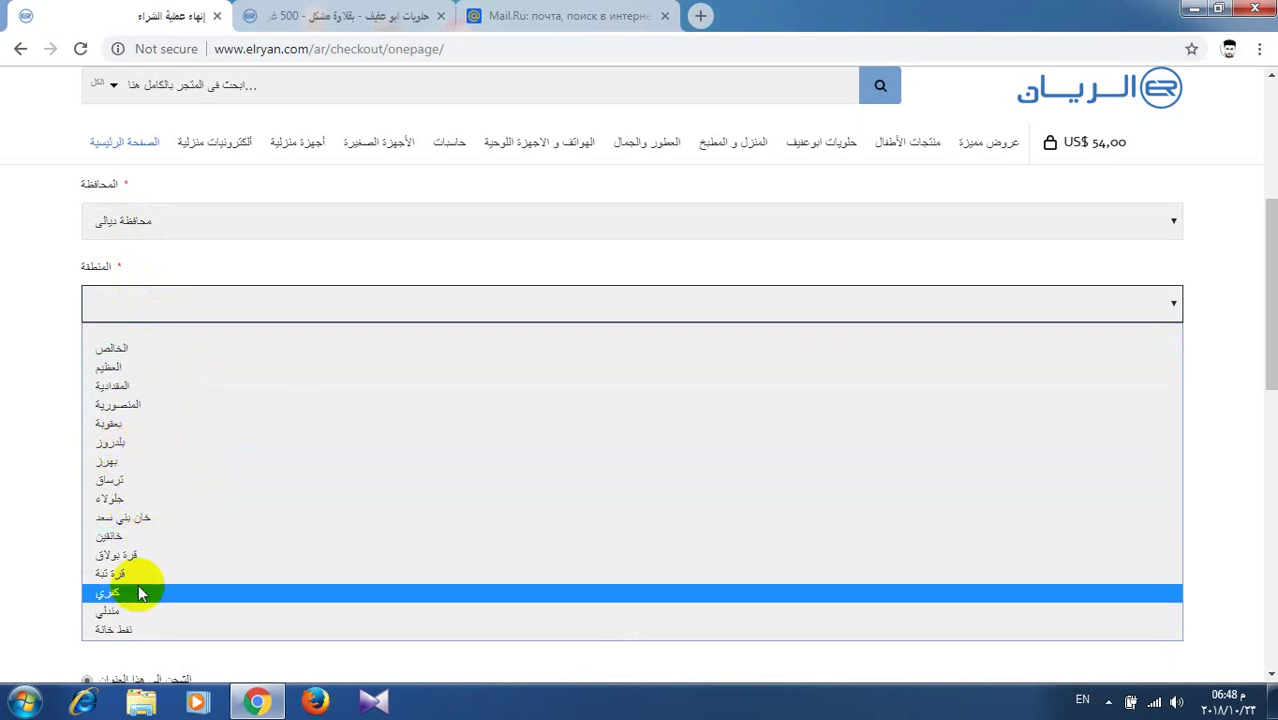
{"action": "left_click", "coordinate": [18, 346]}
Step: Reselect محافظة السليمانية as the governorate and view its region list
{"action": "left_click", "coordinate": [24, 50]}
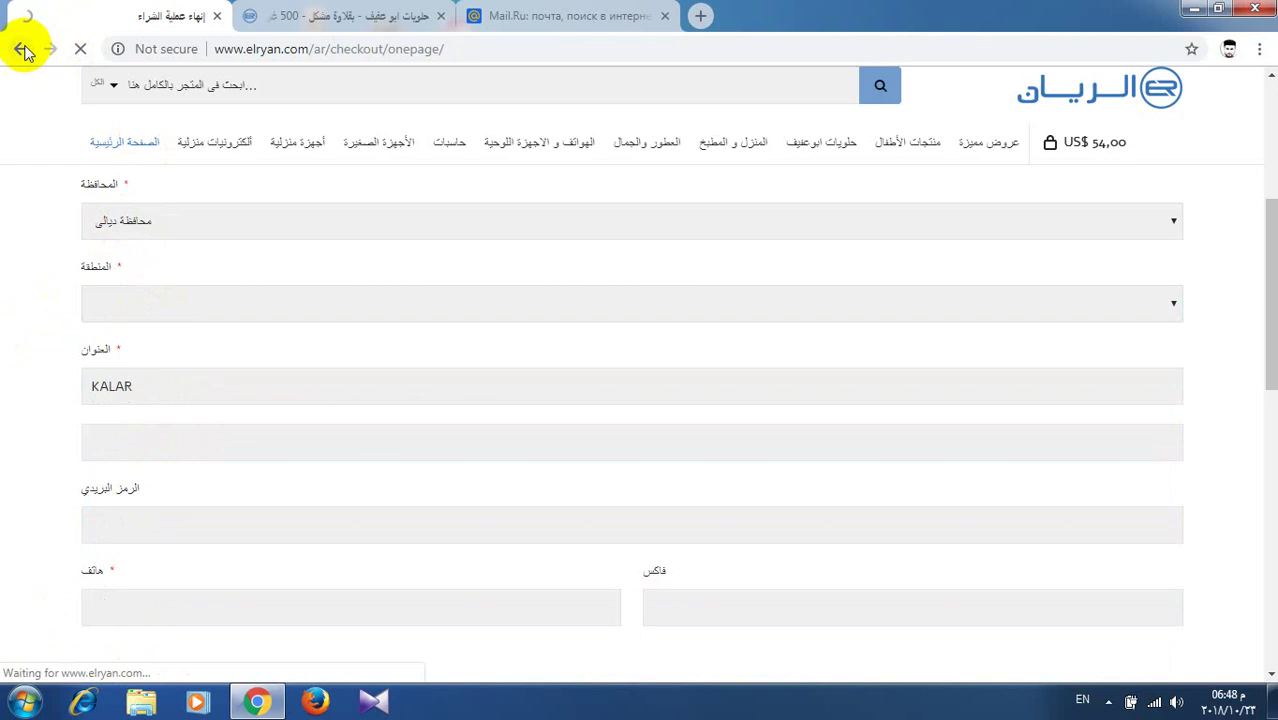
{"action": "left_click", "coordinate": [125, 310]}
{"action": "left_click", "coordinate": [158, 232]}
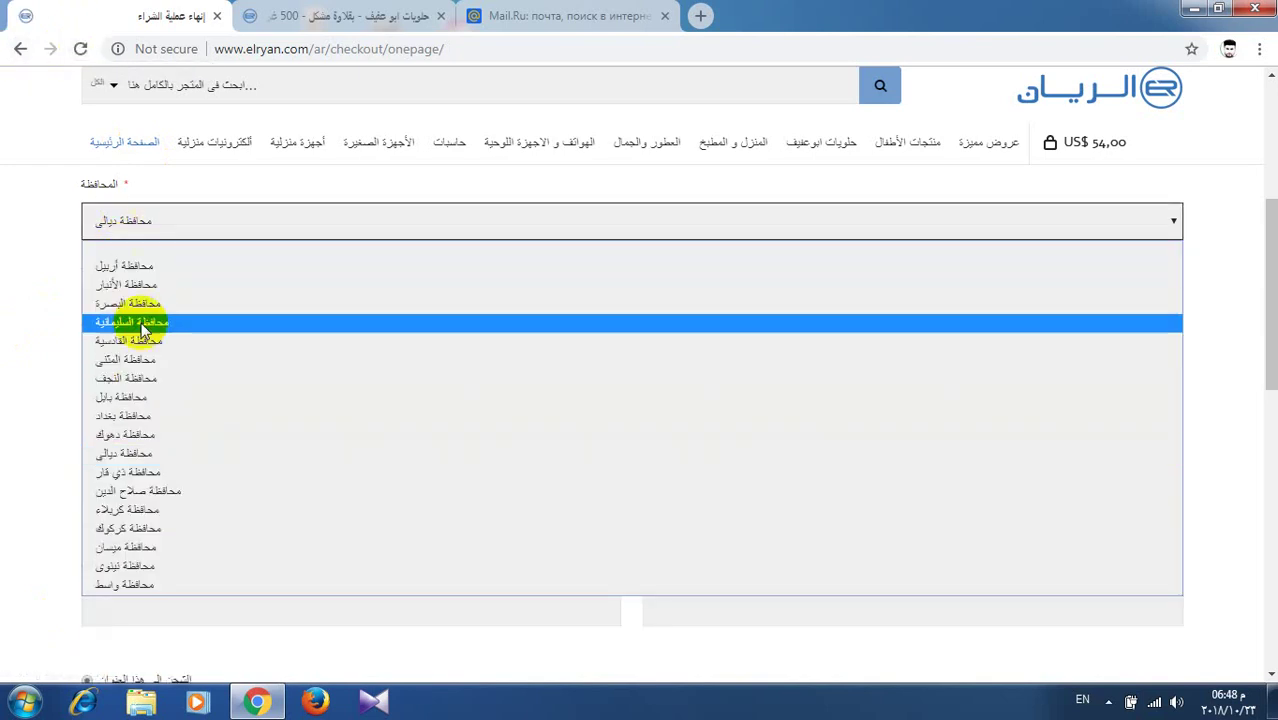
{"action": "left_click", "coordinate": [146, 322]}
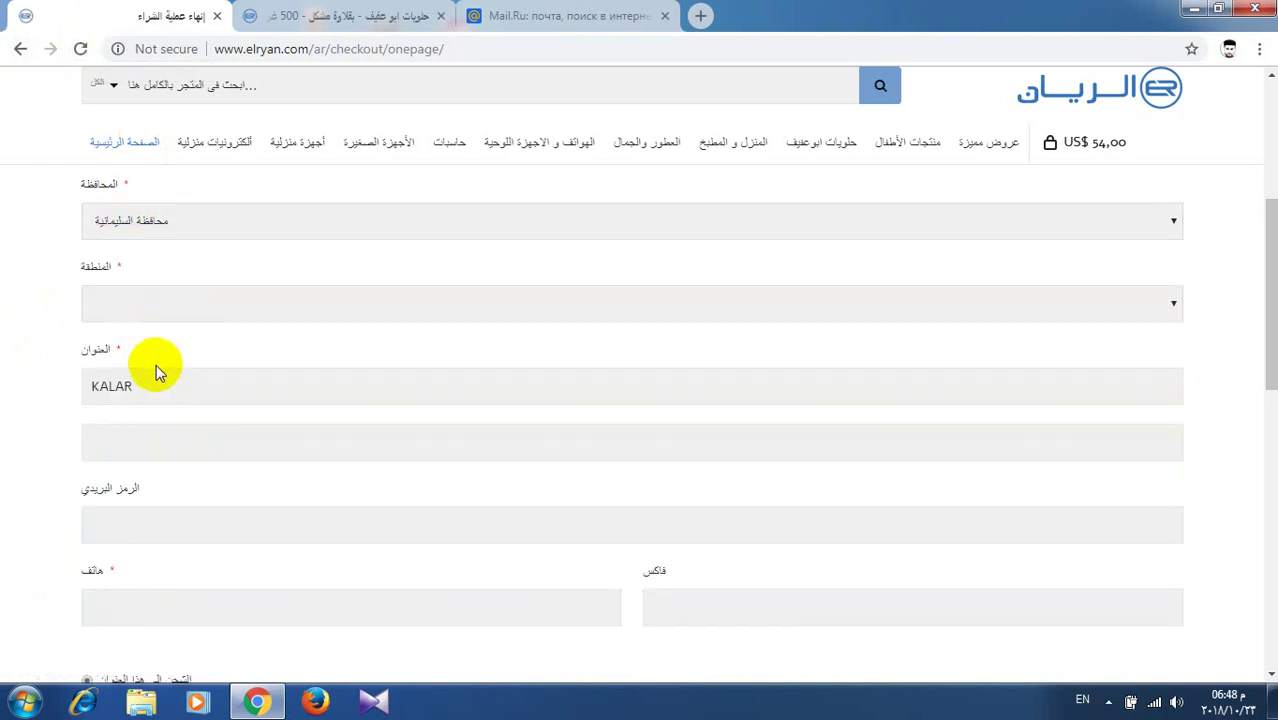
{"action": "left_click", "coordinate": [152, 303]}
Step: Fill in the phone number in the هاتف field
{"action": "left_click", "coordinate": [157, 357]}
{"action": "scroll", "coordinate": [108, 408], "scroll_direction": "down", "scroll_amount": 2}
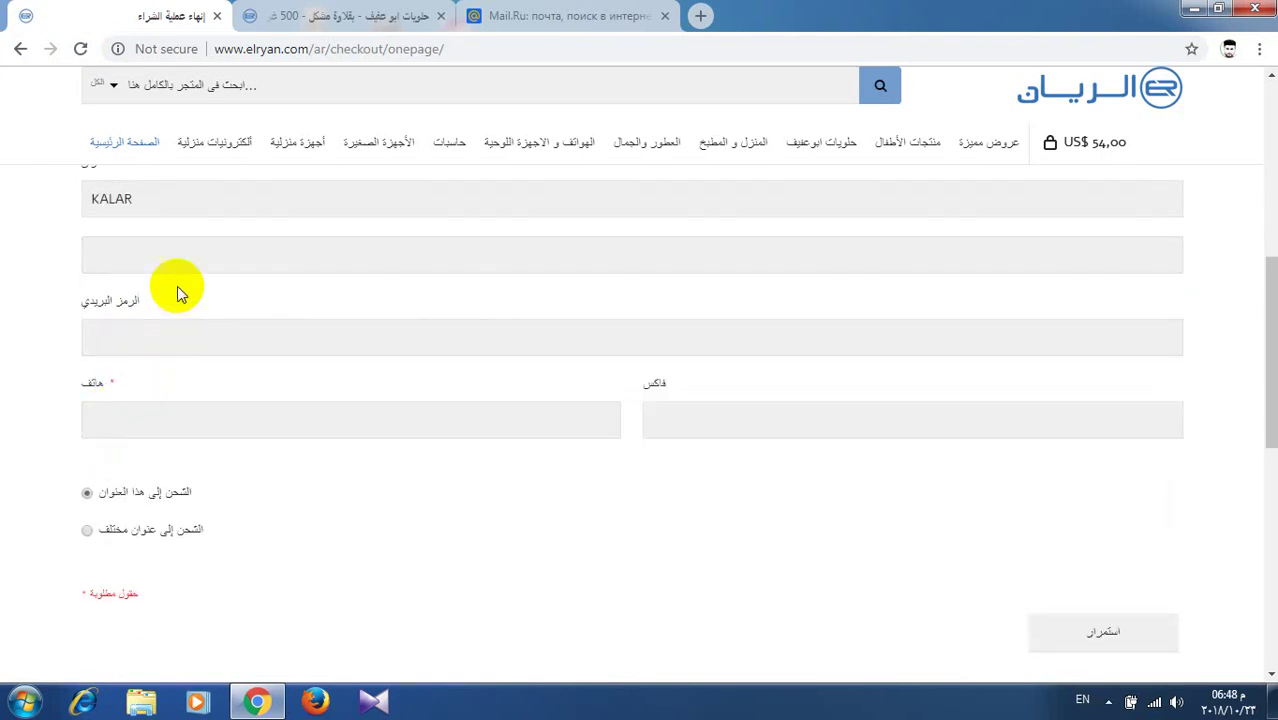
{"action": "left_click", "coordinate": [242, 331]}
{"action": "left_click", "coordinate": [182, 252]}
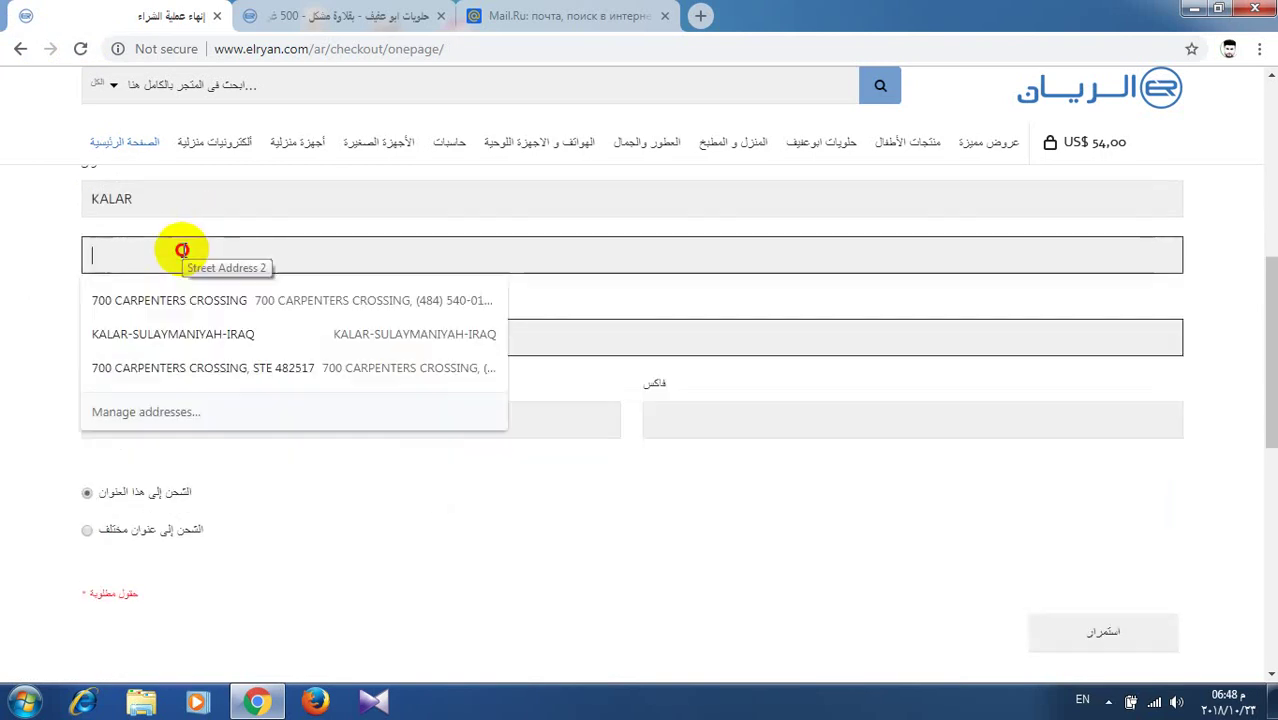
{"action": "left_click", "coordinate": [143, 419]}
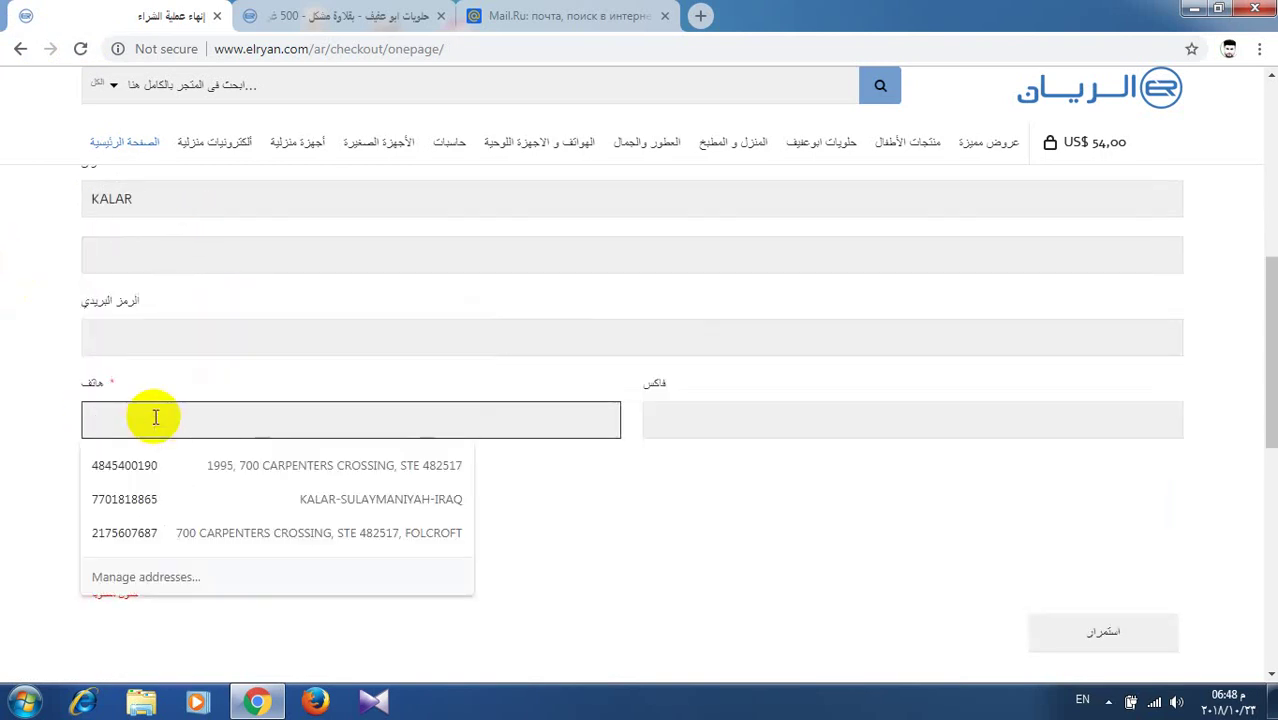
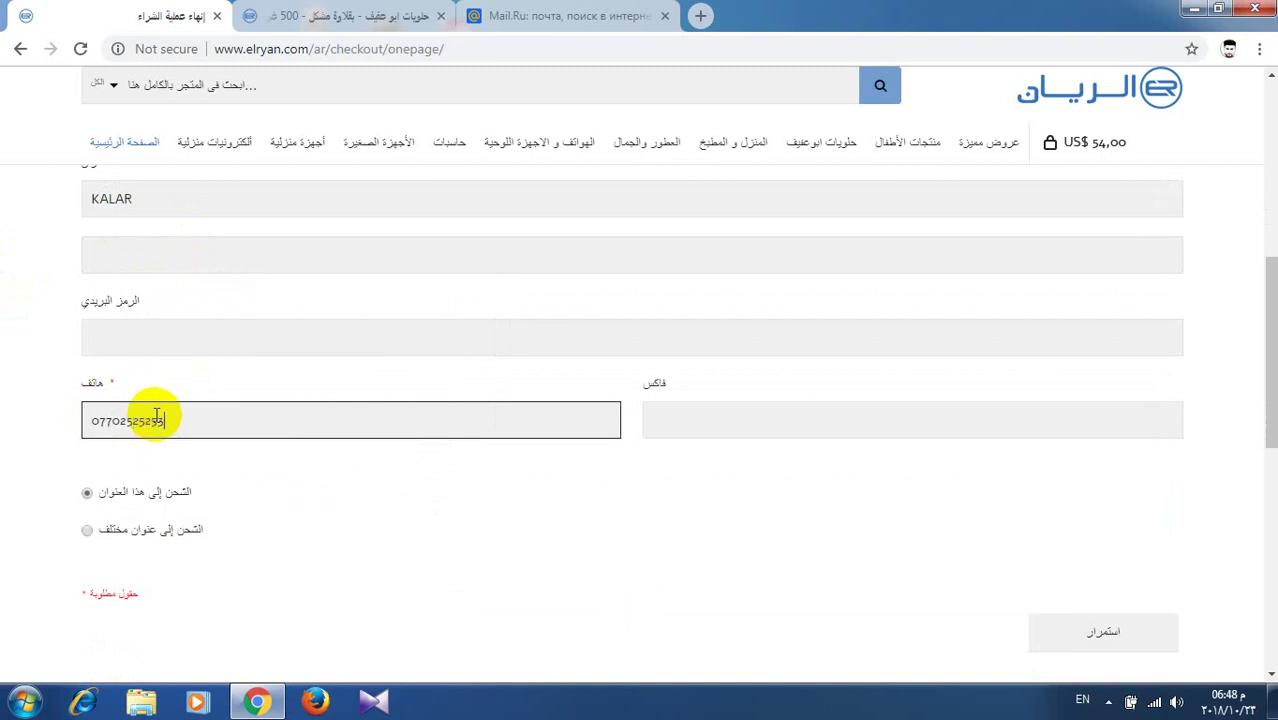
Step: Submit the billing details with استمرار to reach the shipping method
{"action": "scroll", "coordinate": [295, 434], "scroll_direction": "down", "scroll_amount": 1}
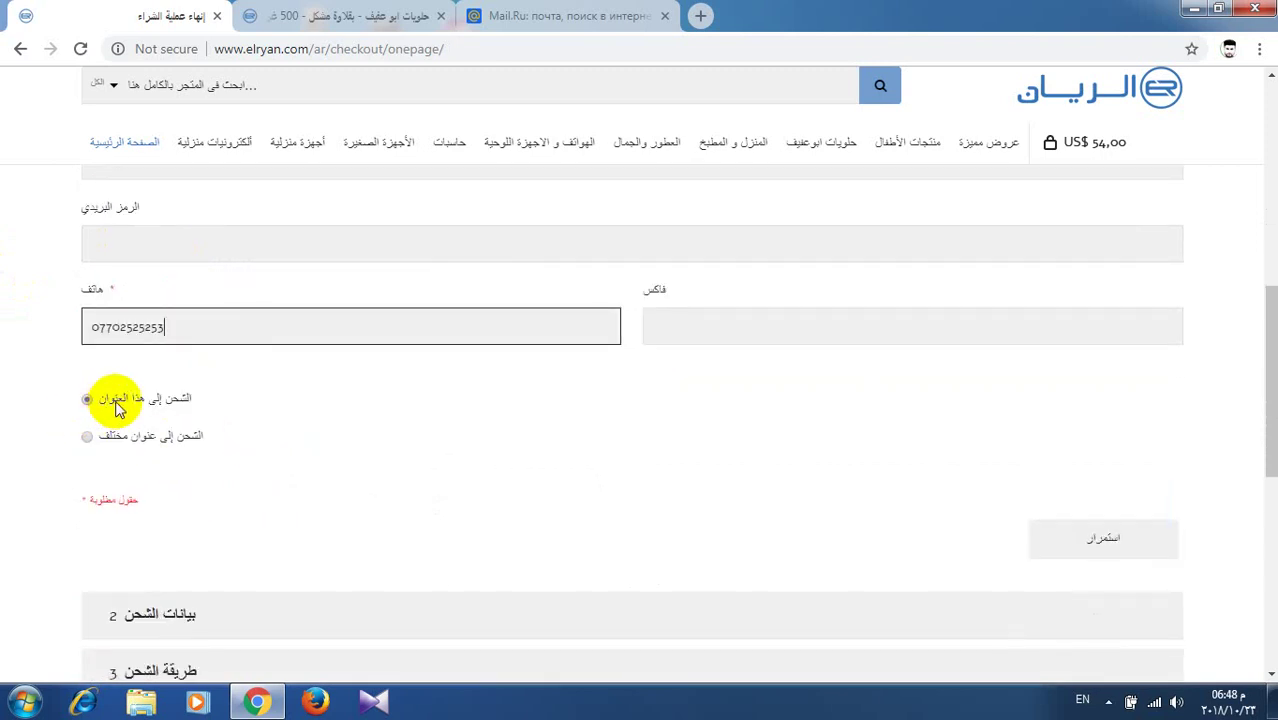
{"action": "scroll", "coordinate": [308, 388], "scroll_direction": "down", "scroll_amount": 2}
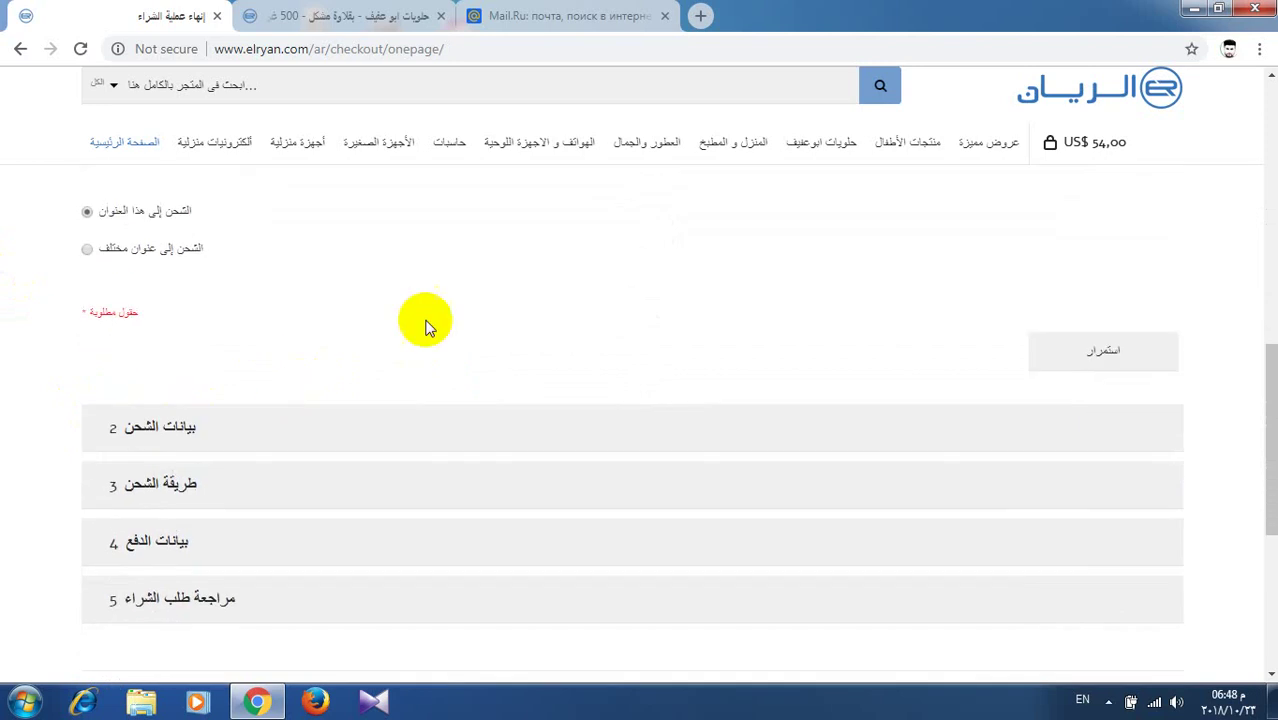
{"action": "left_click", "coordinate": [1103, 356]}
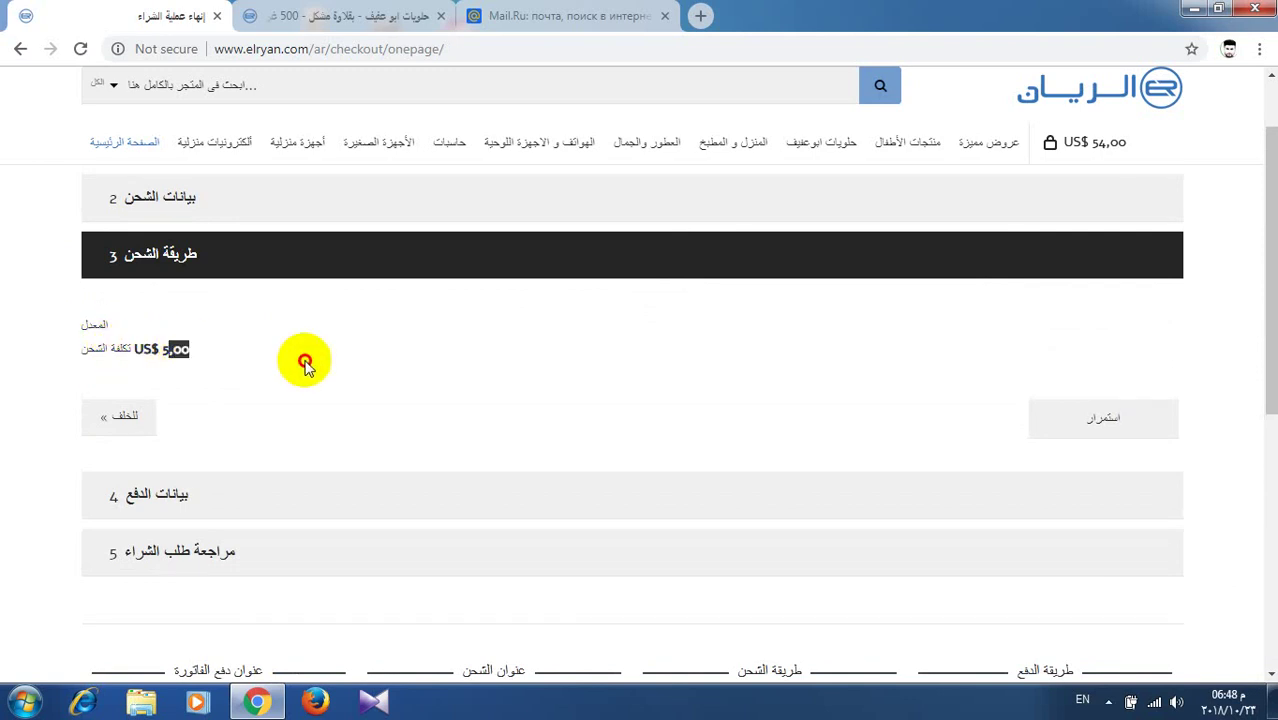
Step: Accept the US$ 5.00 flat-rate shipping, leave reward points unused, and continue to order review
{"action": "left_click", "coordinate": [1140, 418]}
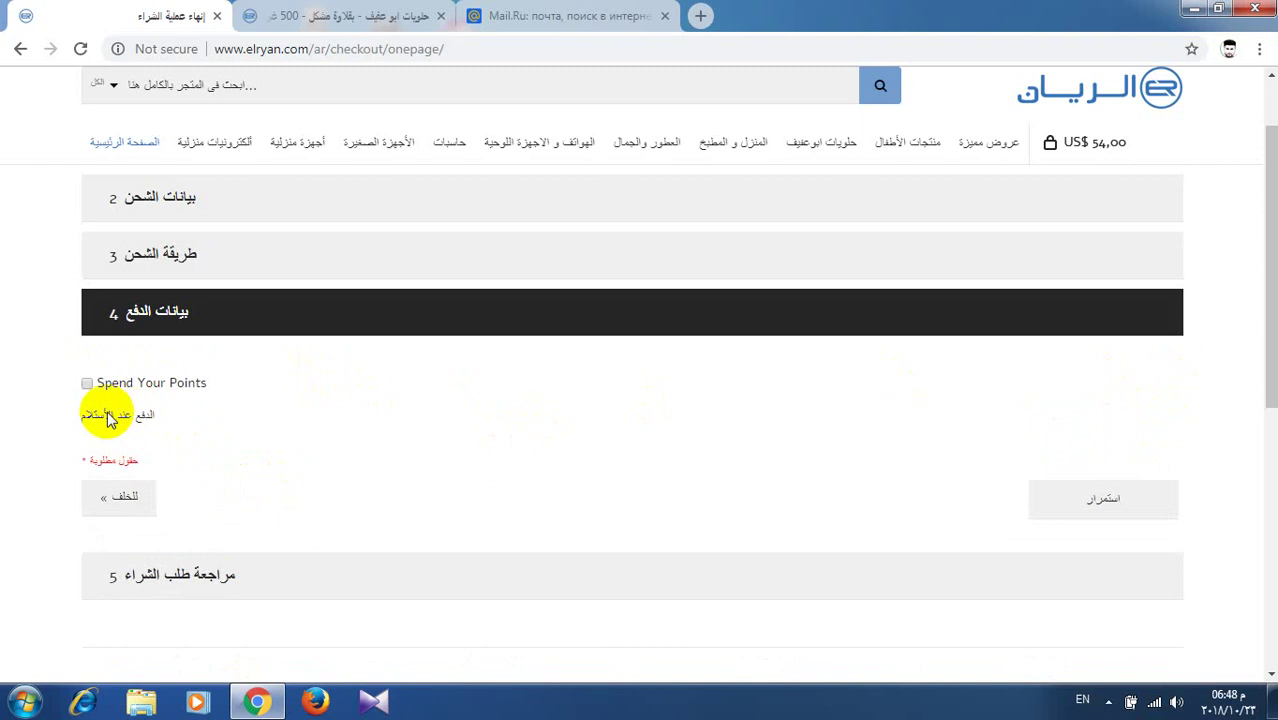
{"action": "left_click", "coordinate": [87, 386]}
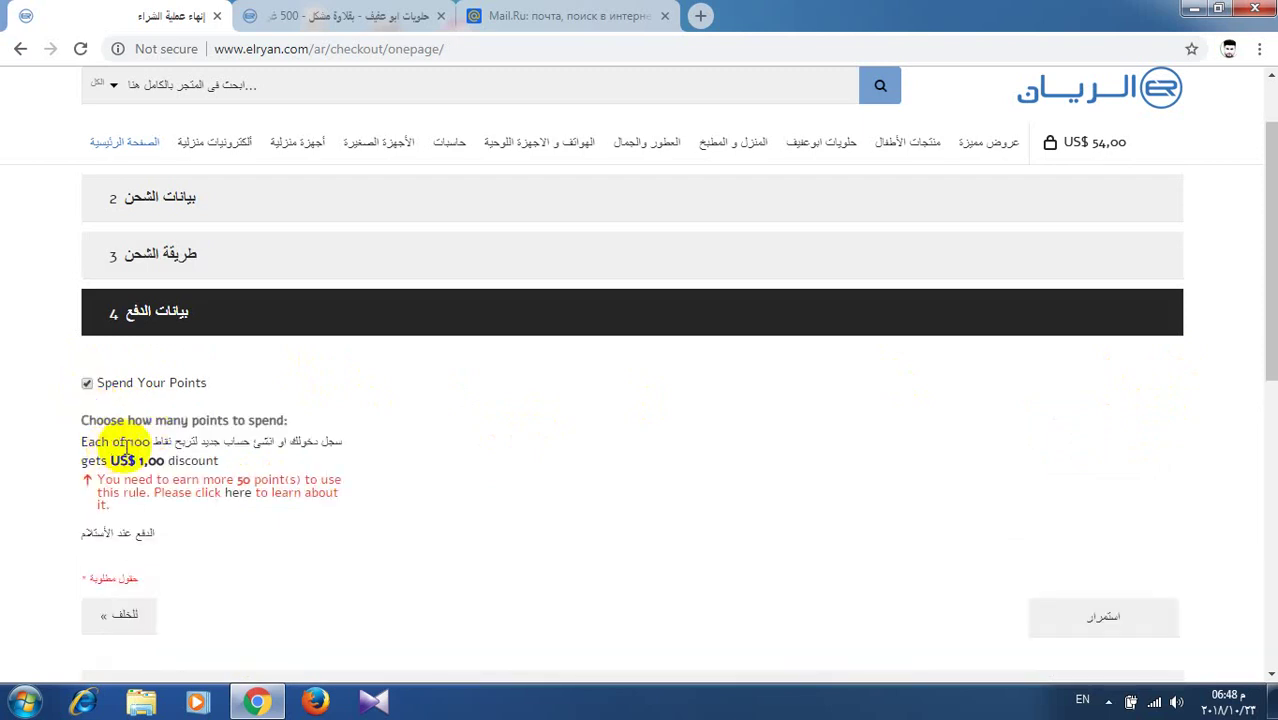
{"action": "left_click_drag", "start_coordinate": [357, 442], "coordinate": [83, 450]}
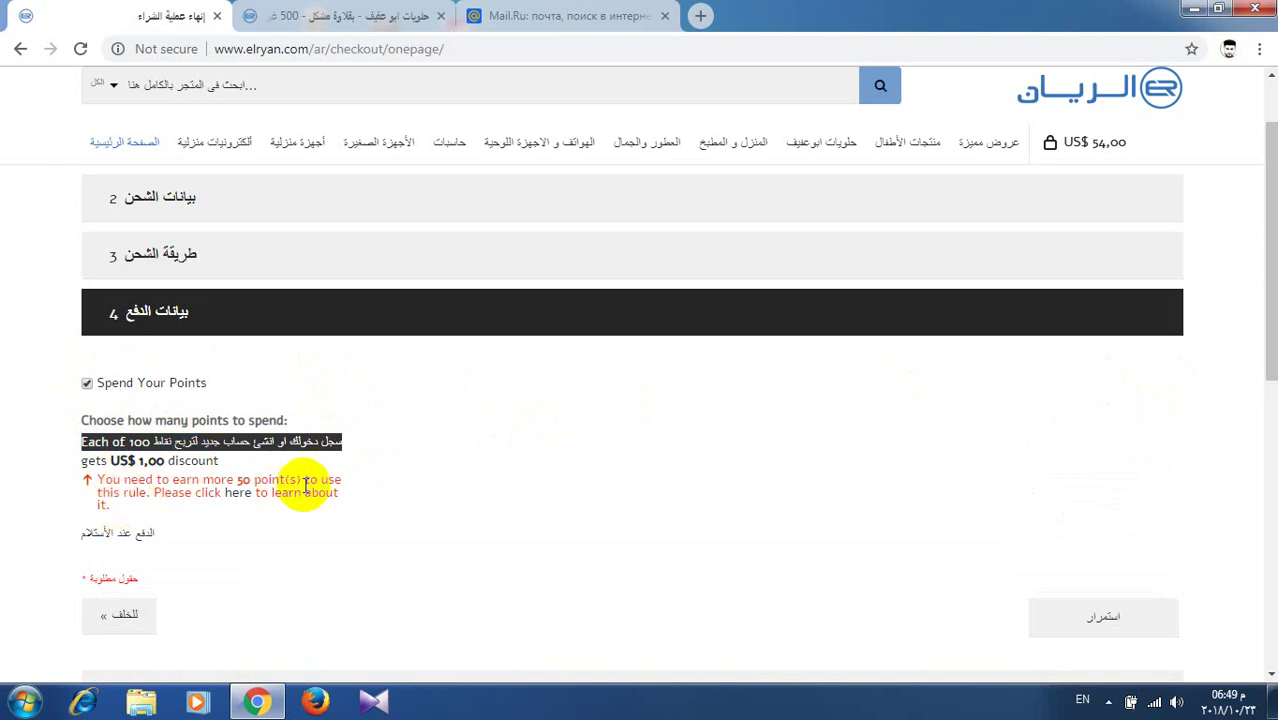
{"action": "left_click", "coordinate": [87, 383]}
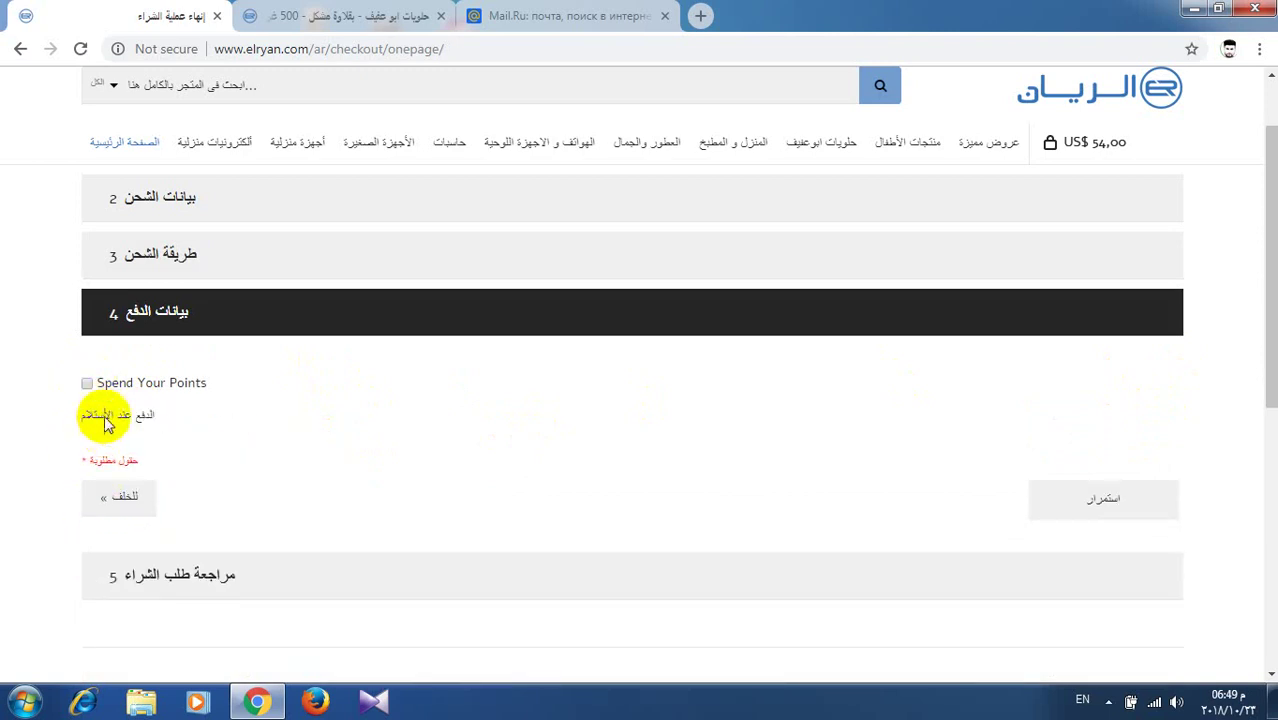
{"action": "left_click", "coordinate": [1104, 497]}
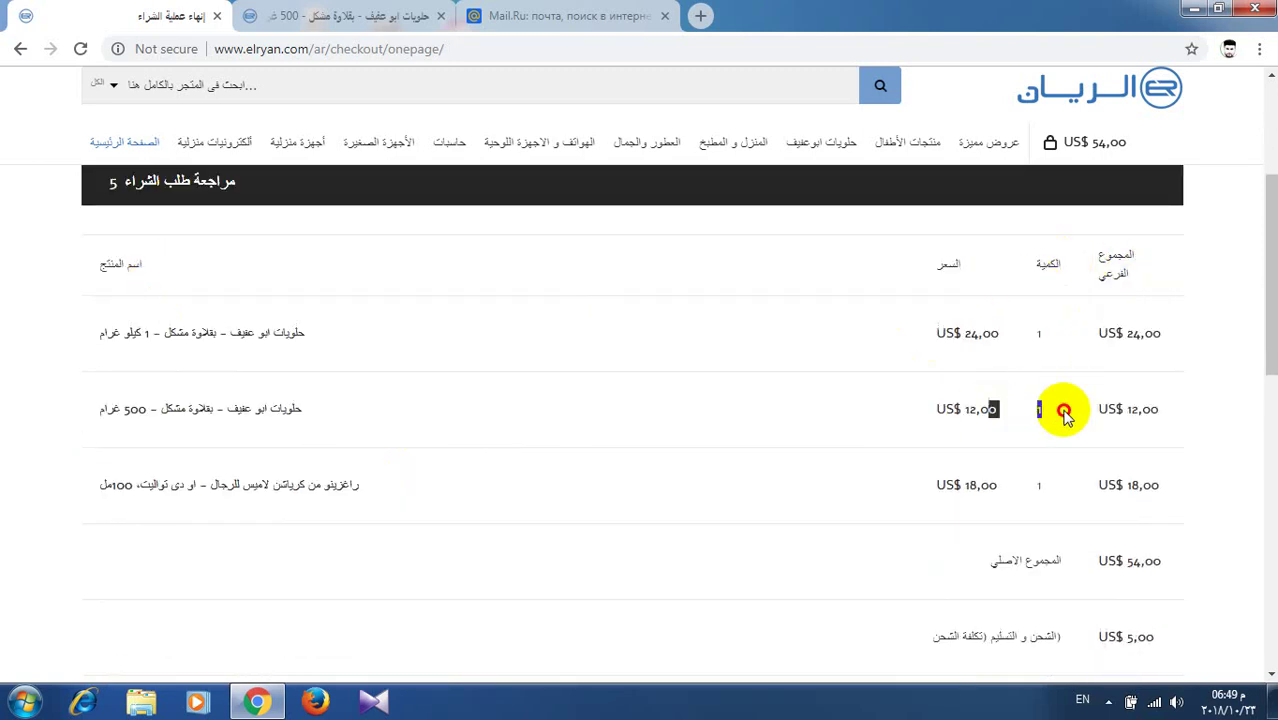
Step: Check the US$ 59.00 total and place the order with إنهاء الطلب
{"action": "left_click_drag", "start_coordinate": [958, 486], "coordinate": [1018, 490]}
{"action": "left_click", "coordinate": [1000, 545]}
{"action": "scroll", "coordinate": [920, 529], "scroll_direction": "down", "scroll_amount": 1}
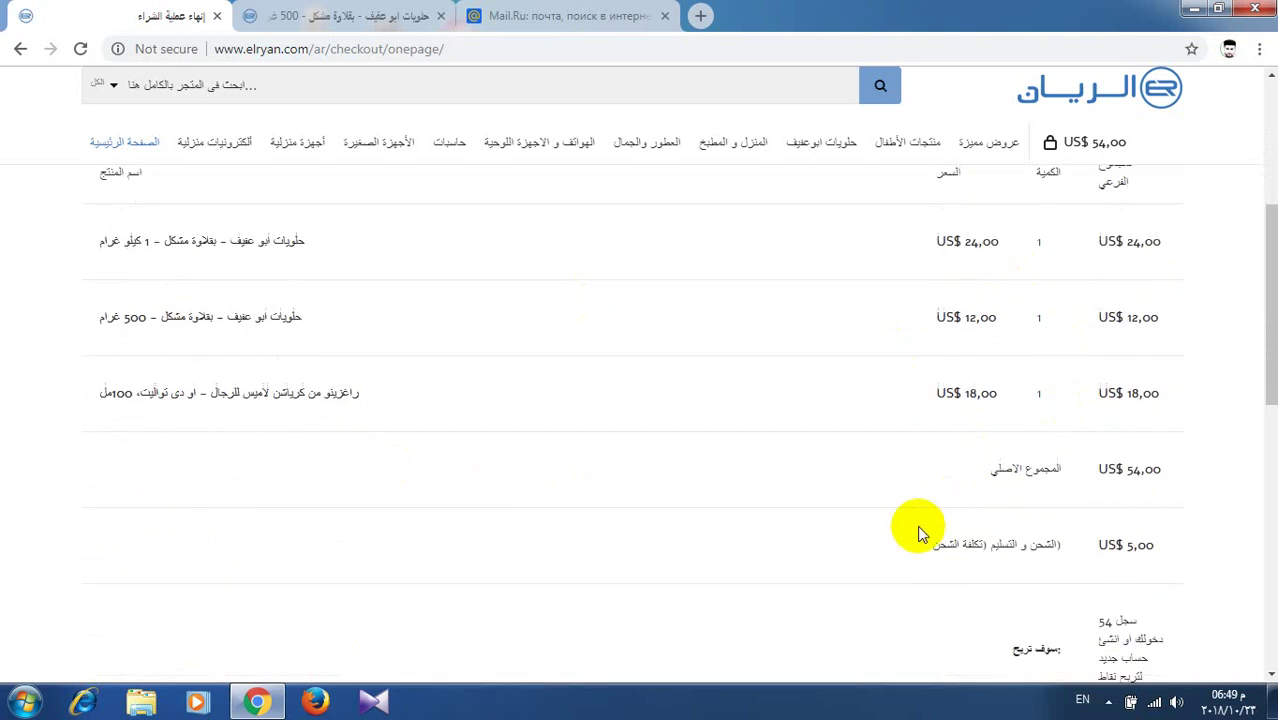
{"action": "scroll", "coordinate": [940, 430], "scroll_direction": "down", "scroll_amount": 2}
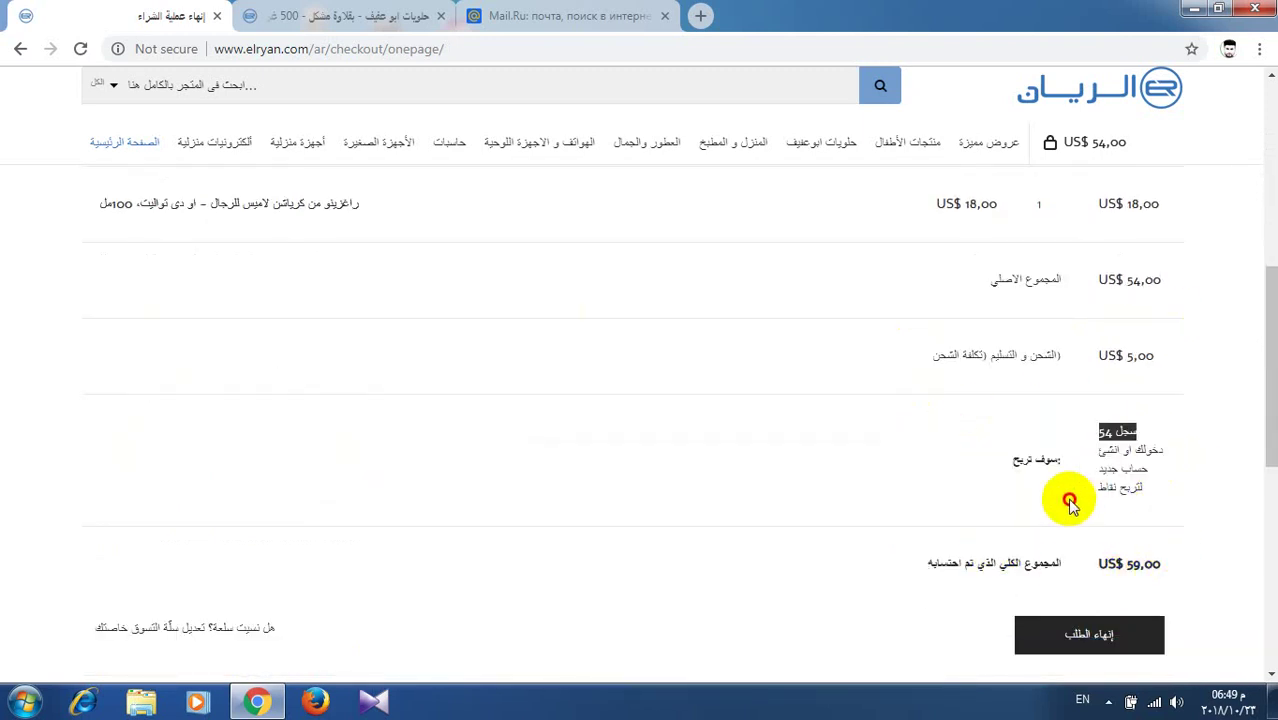
{"action": "left_click", "coordinate": [1045, 615]}
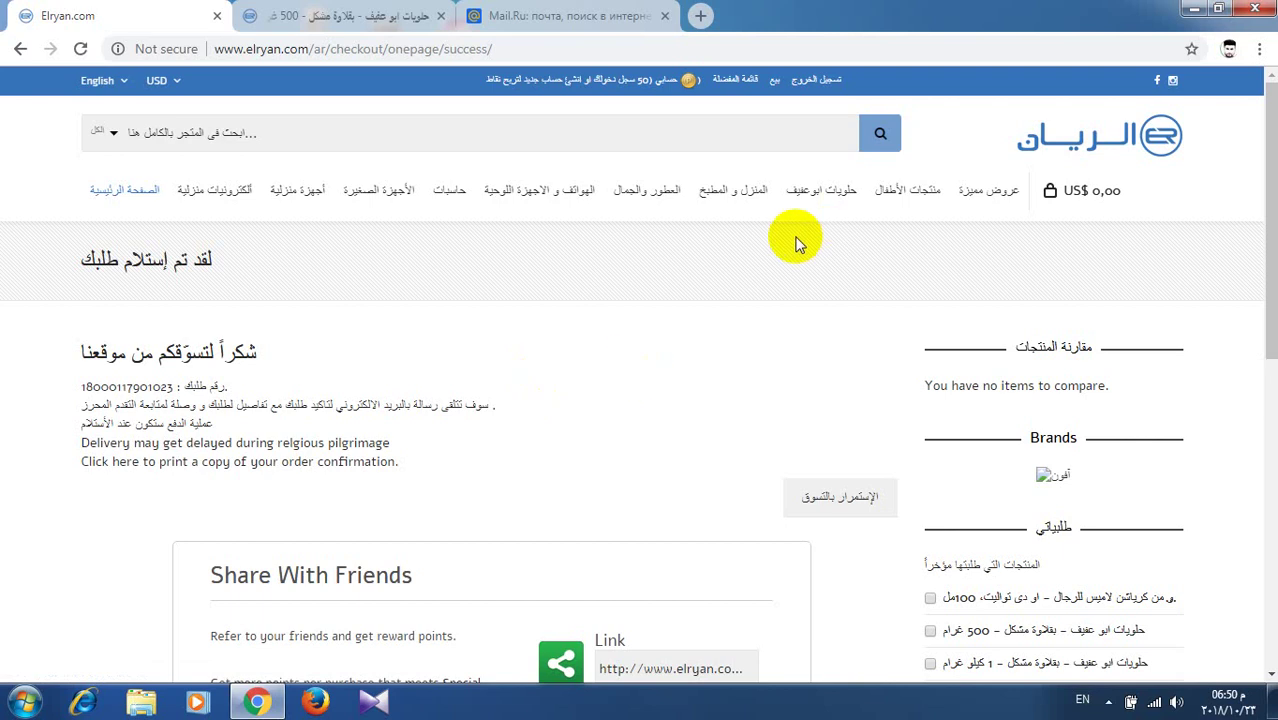
{"action": "left_click", "coordinate": [1108, 702]}
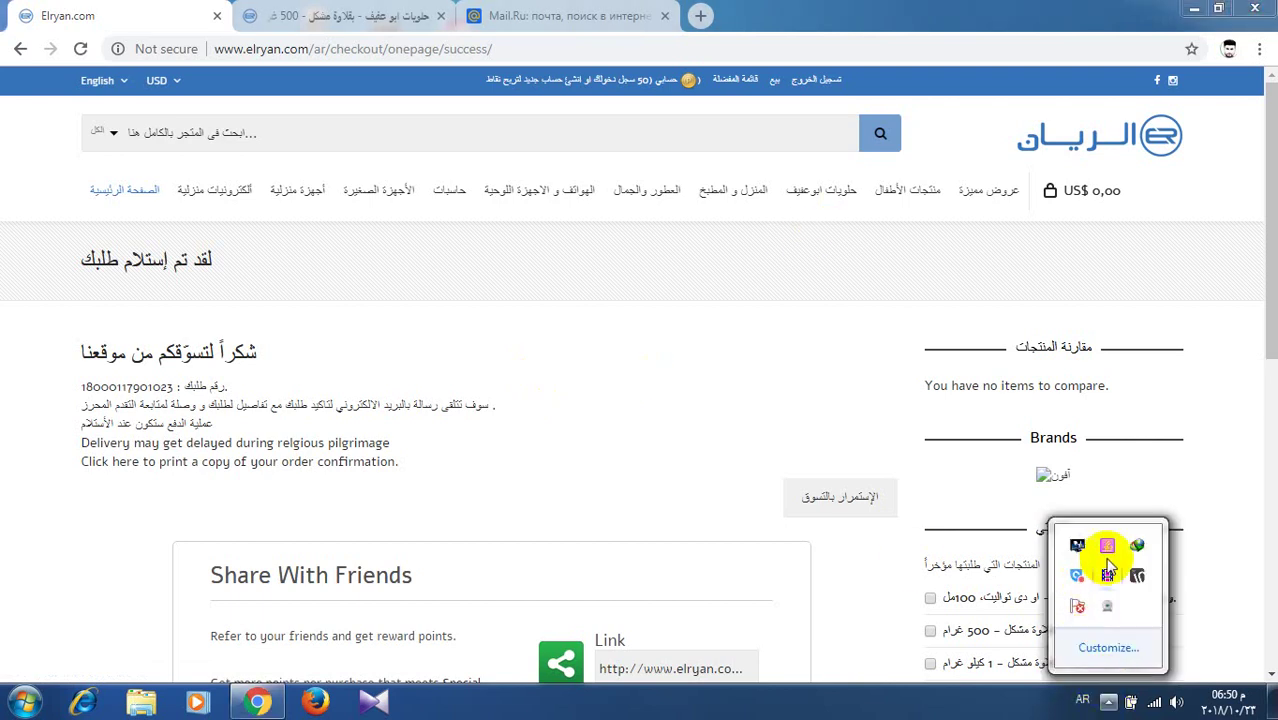